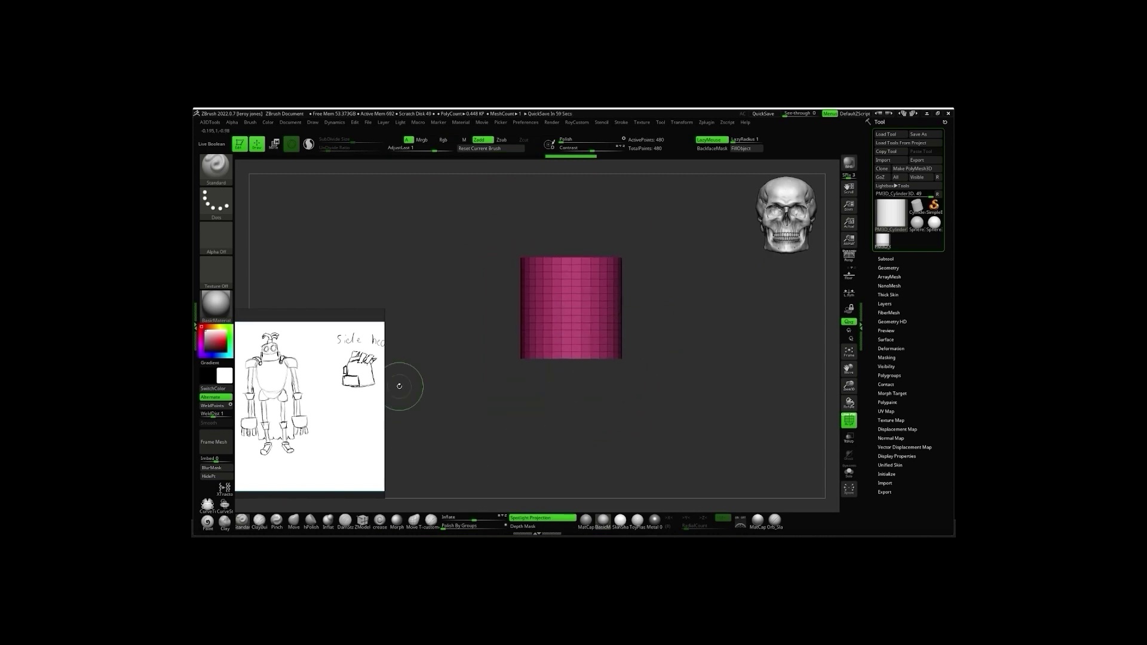
Duplicate PM3D_Cylinder3D1 into a second cylinder subtool
key("ctrl+shift+d")
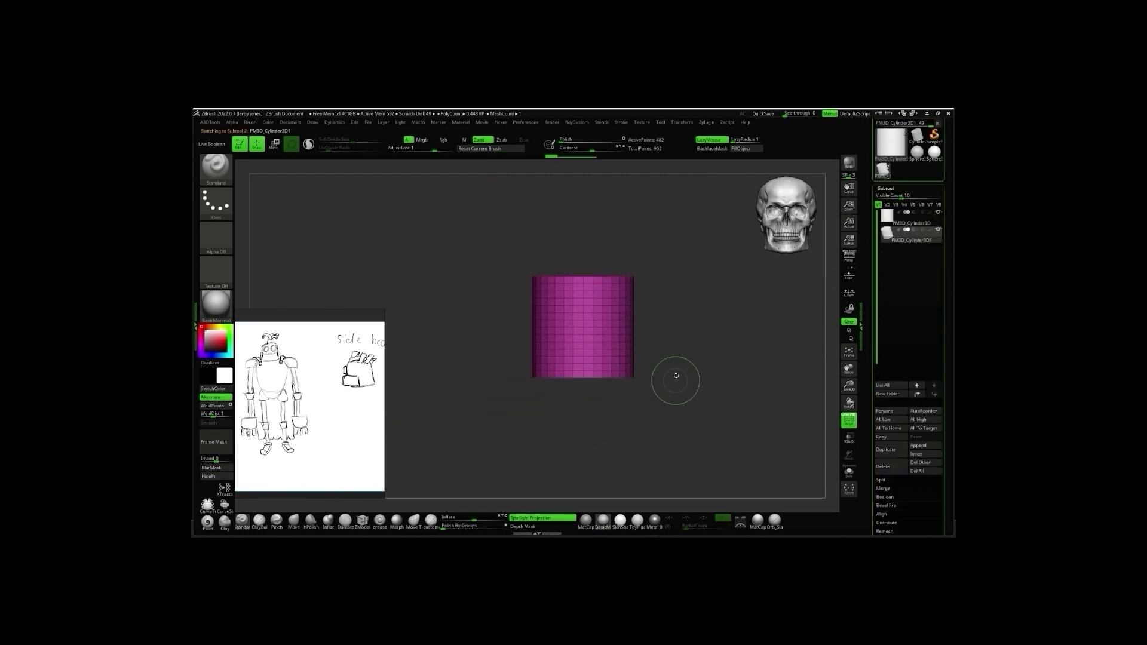
key("w")
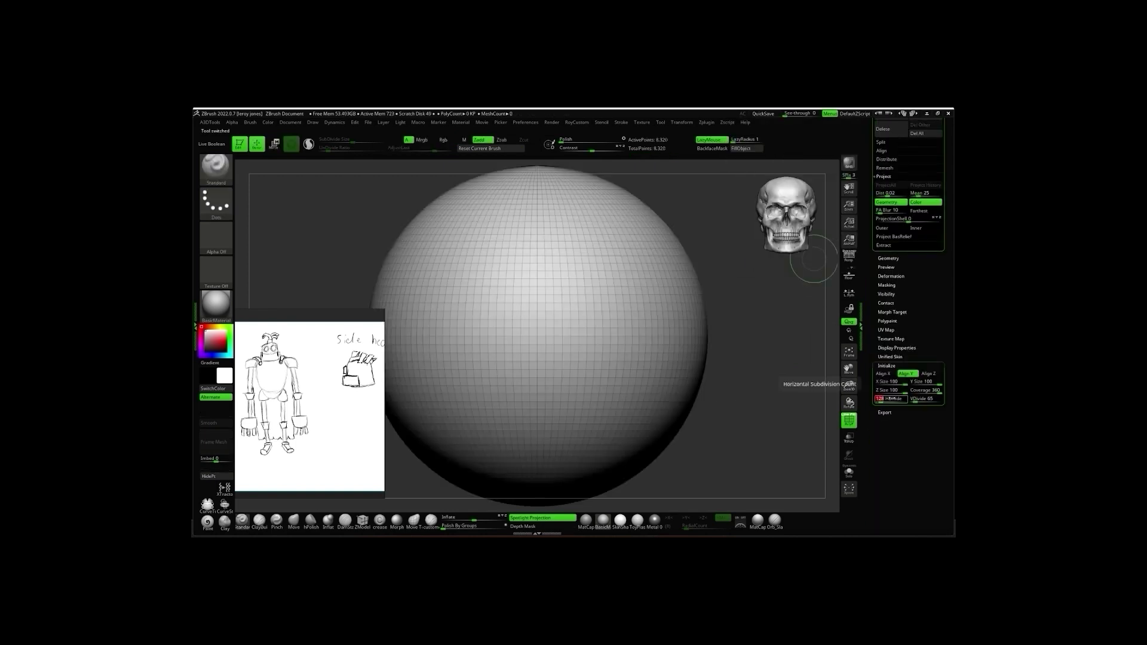
Scale the torso part up with the Transpose gizmo
left_click_drag(584, 380, 584, 361)
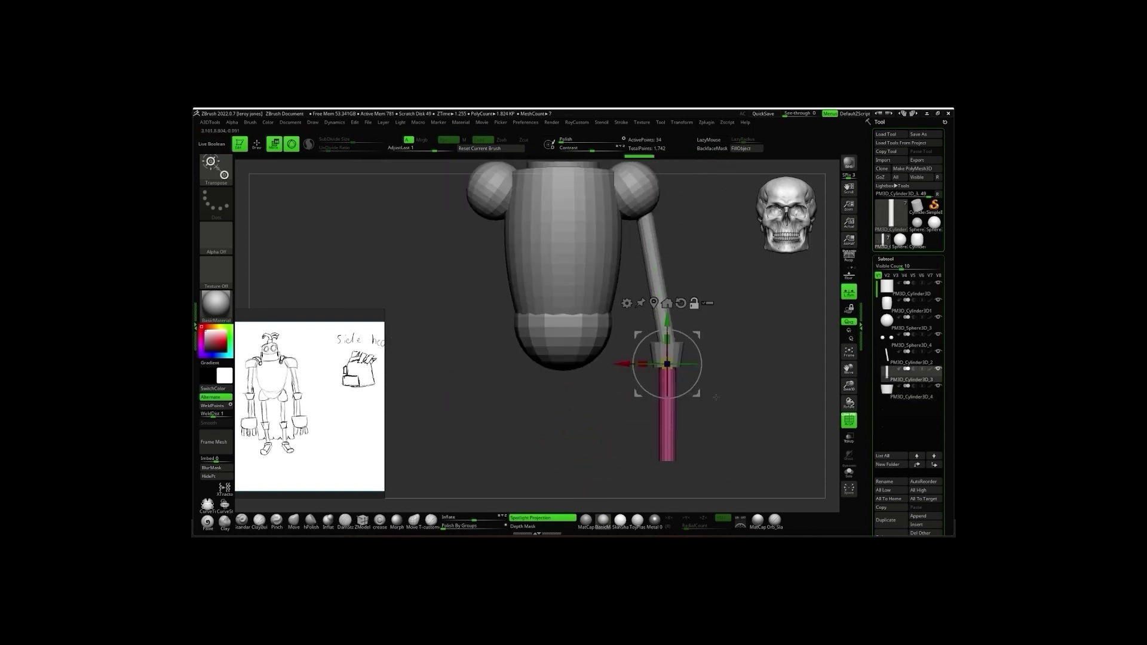
Insert a forearm cylinder and move it up into place with the gizmo
left_click(918, 525)
left_click(746, 368)
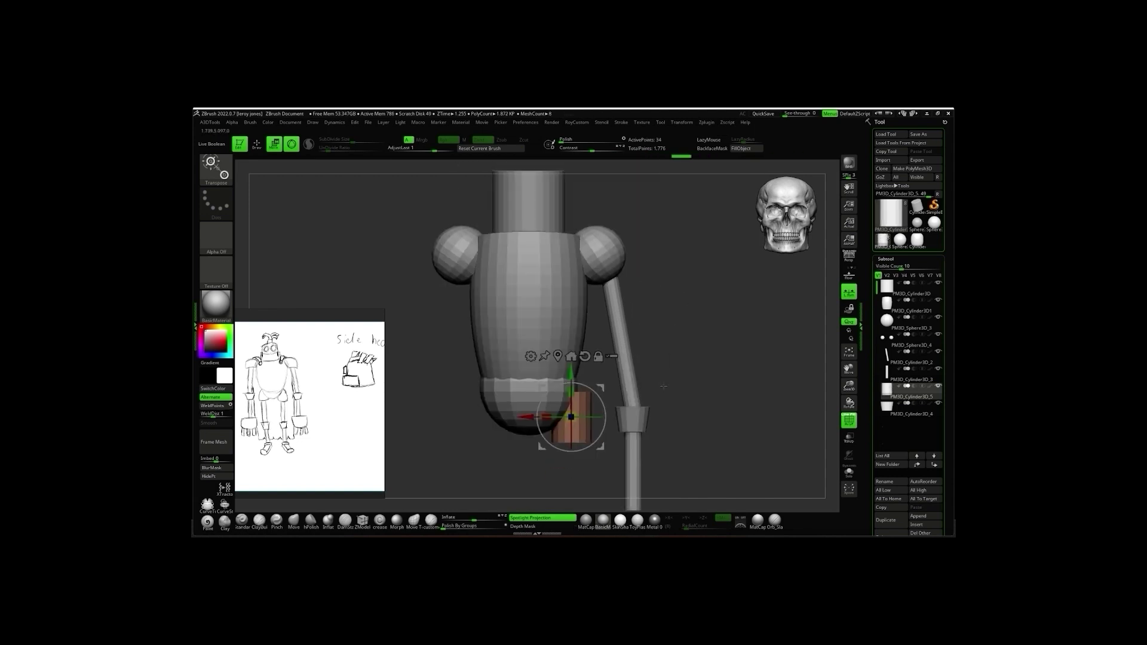
left_click(849, 353)
key("w")
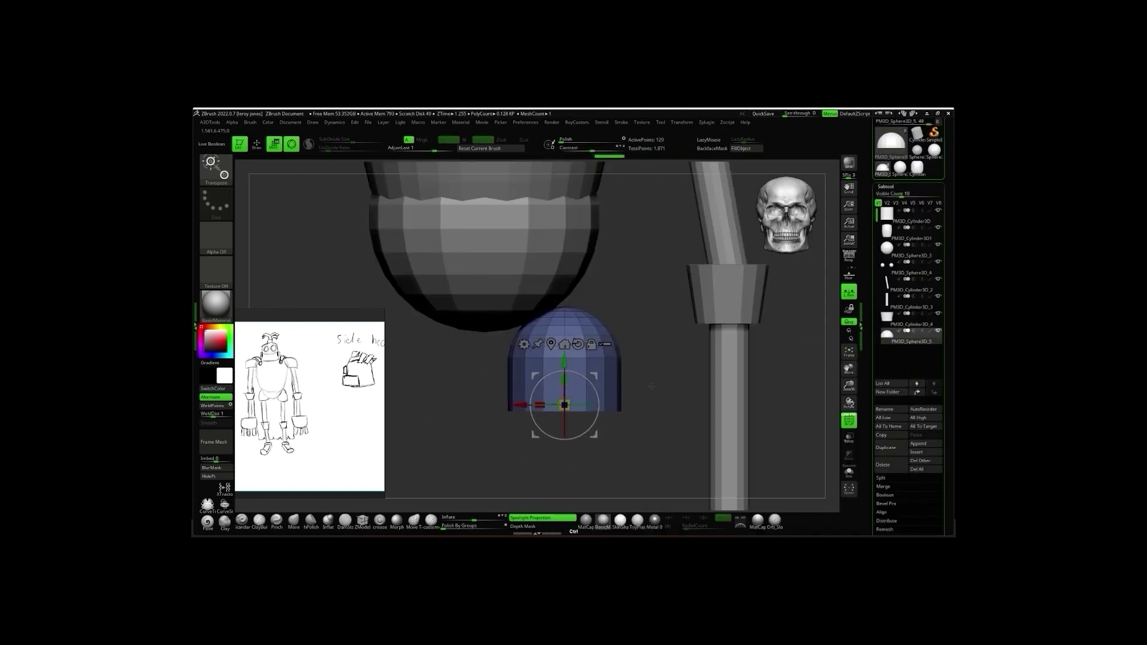
left_click_drag(575, 359, 576, 263)
left_click_drag(658, 418, 813, 327)
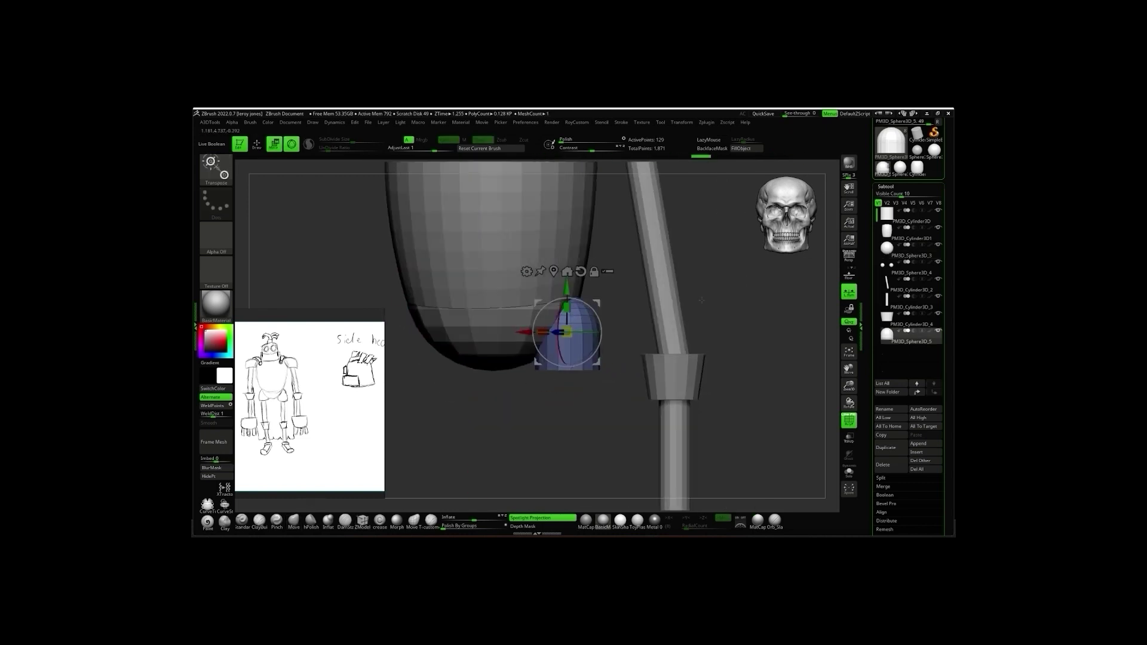
key("q")
Insert a sphere and widen it into a bowl-shaped hand
left_click(917, 452)
left_click(668, 366)
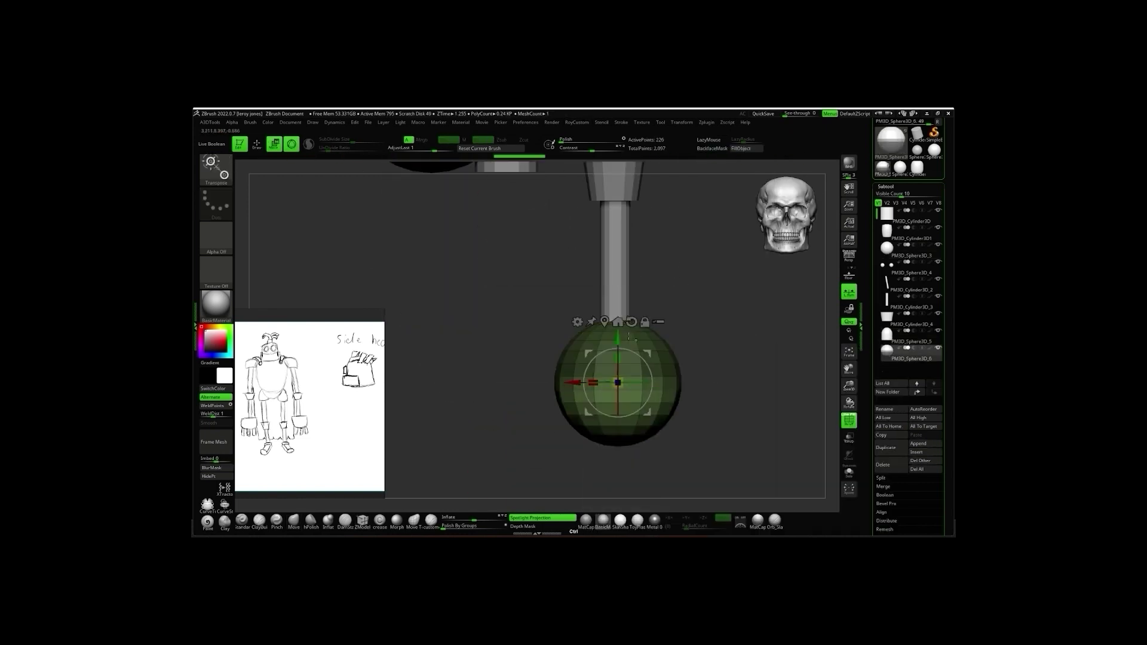
left_click_drag(630, 338, 628, 354, "ctrl")
left_click_drag(700, 335, 671, 355, "alt")
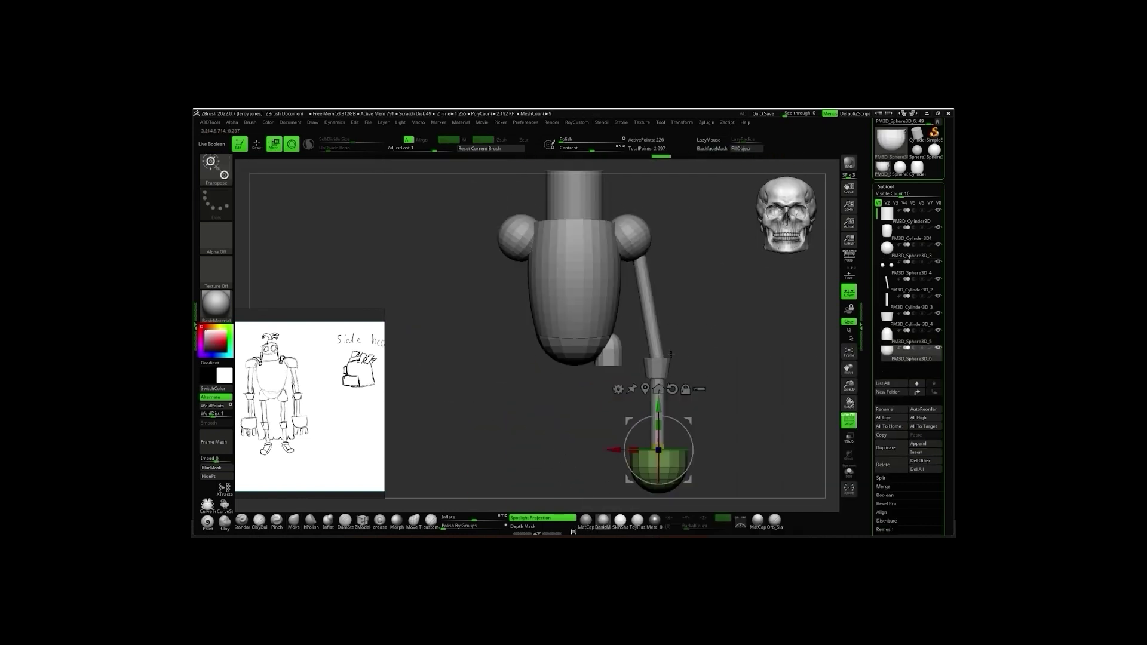
left_click_drag(593, 218, 673, 255, "ctrl+alt")
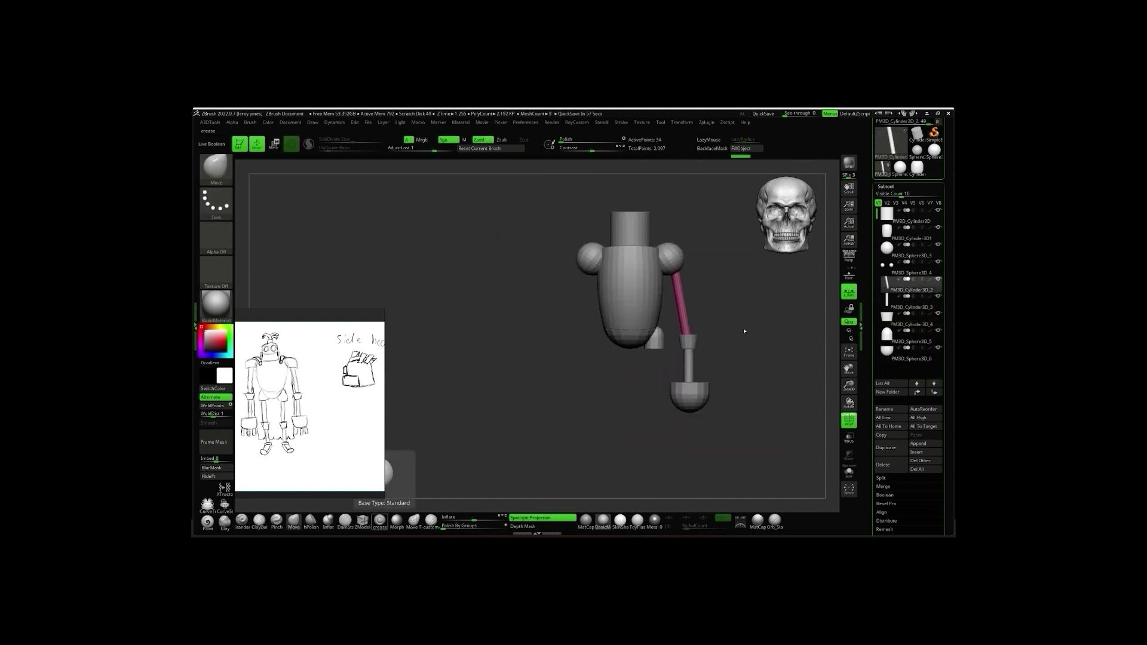
Rotate the forearm to hang straight down and lengthen the thin leg cylinder
left_click_drag(741, 359, 762, 340, "alt")
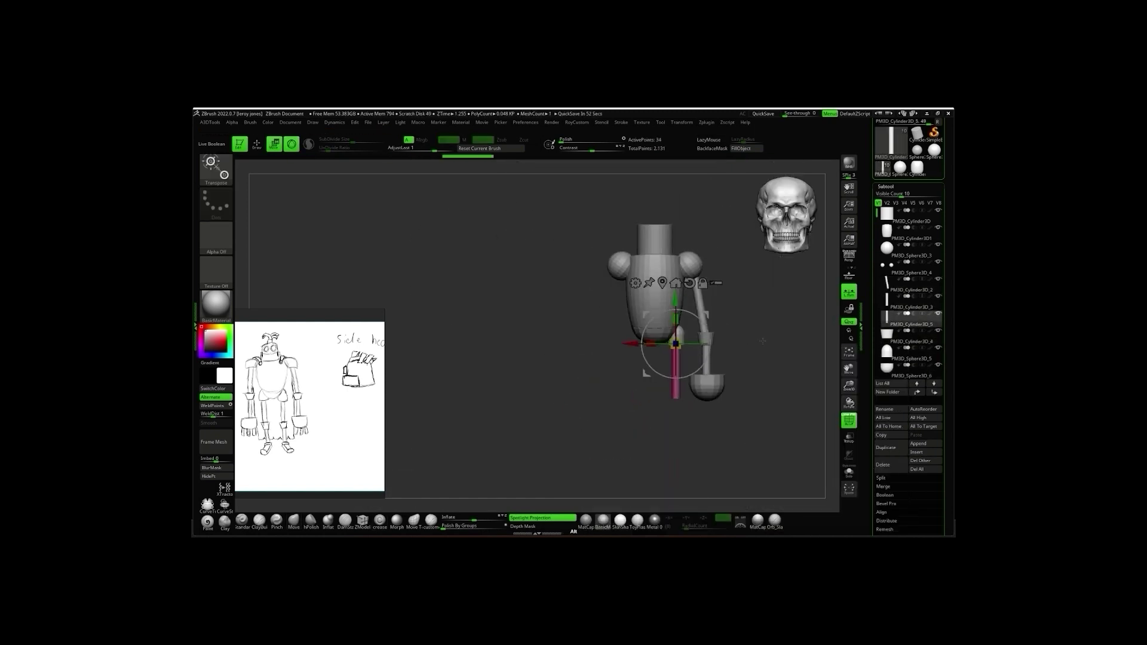
left_click_drag(628, 291, 631, 345)
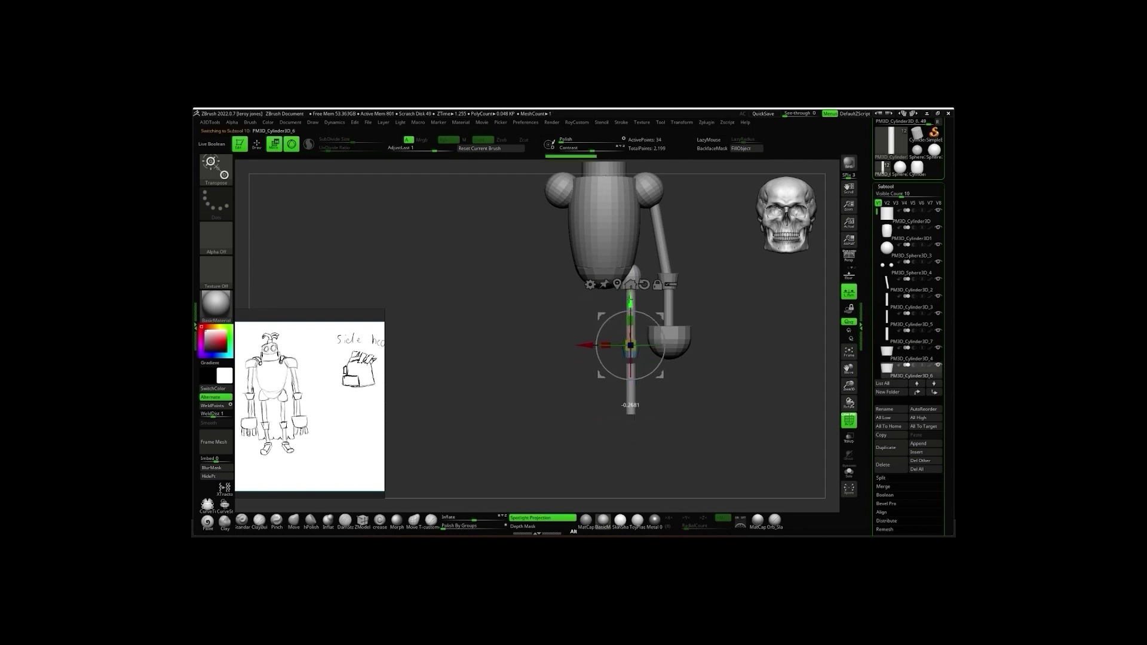
left_click_drag(695, 363, 589, 361, "shift")
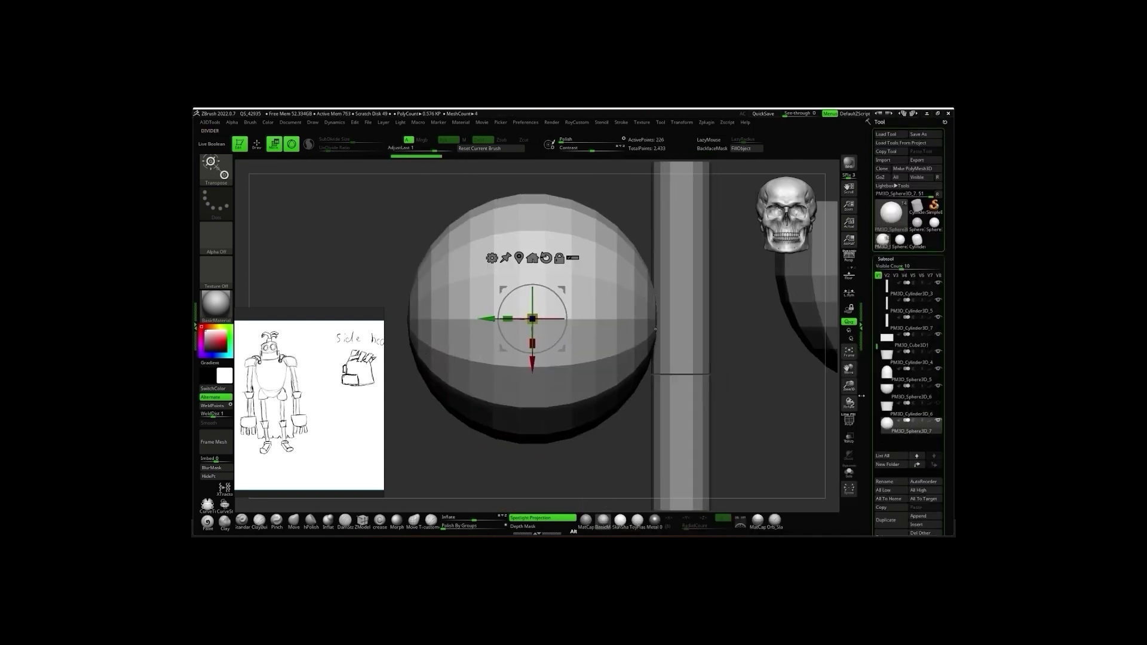
Undo the last change and shape a flared spool joint around the leg with ZModeler
key("ctrl+z")
key("ctrl+z")
key("ctrl+z")
key("ctrl+z")
left_click(623, 399, "ctrl+shift")
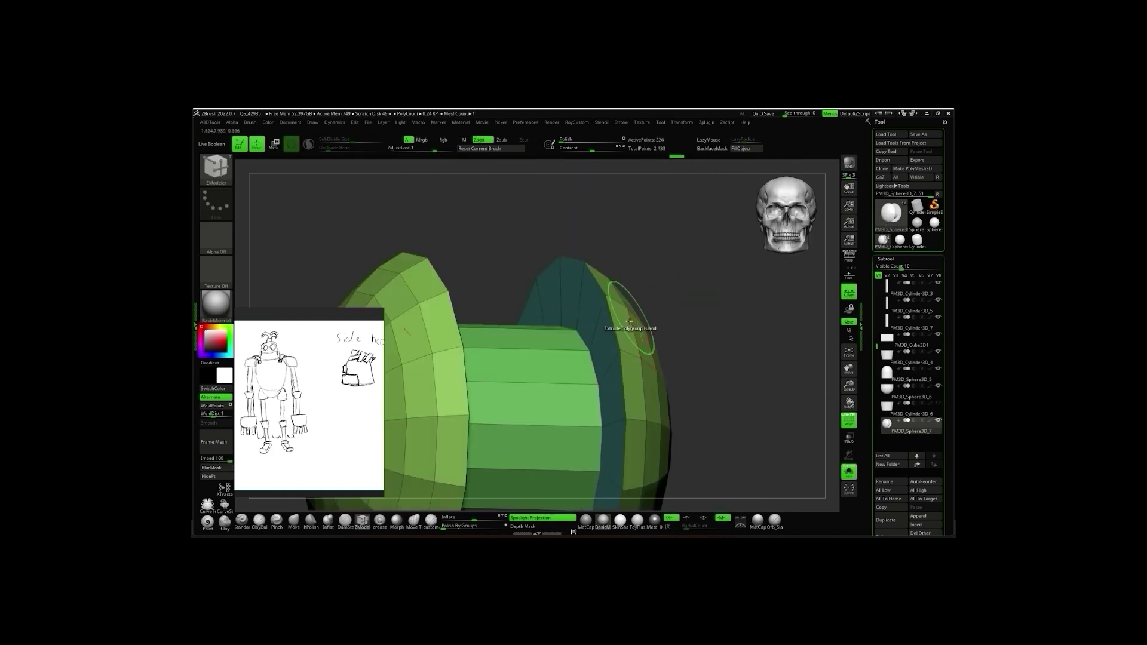
left_click_drag(618, 440, 591, 346)
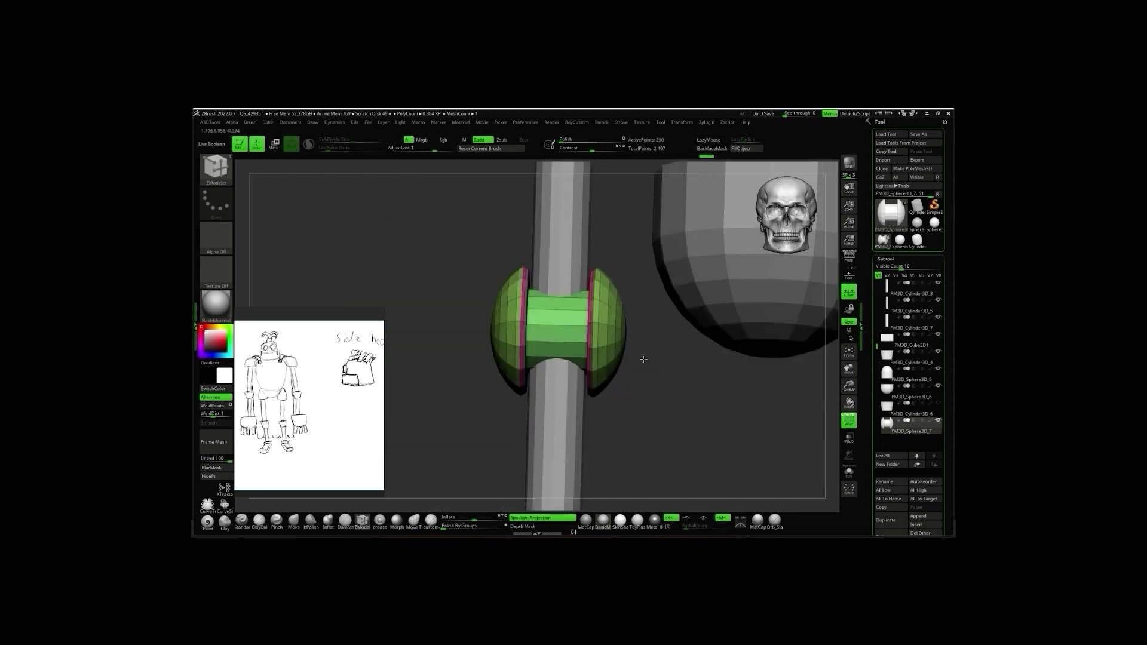
key("space")
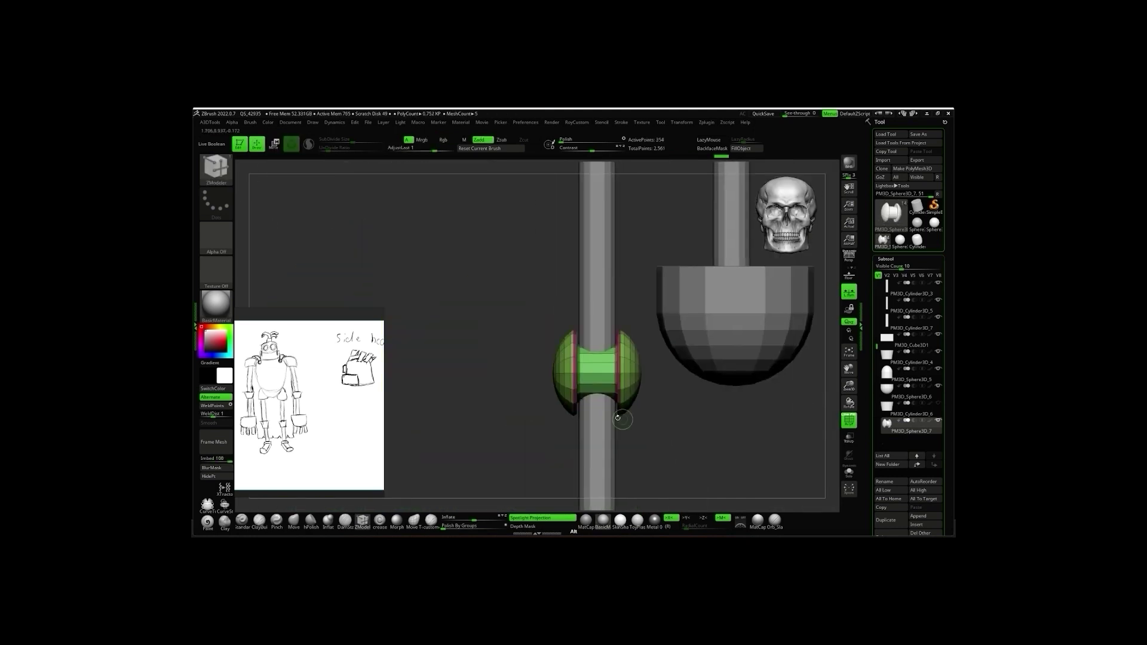
Isolate the capsule and inset a ring into its end cap
mouse_move(635, 398)
left_mouse_down()
mouse_move(750, 316)
mouse_move(725, 389)
mouse_move(738, 371)
left_mouse_up()
mouse_move(634, 325)
left_mouse_down()
mouse_move(670, 358)
mouse_move(710, 446)
left_mouse_up()
left_click(573, 352)
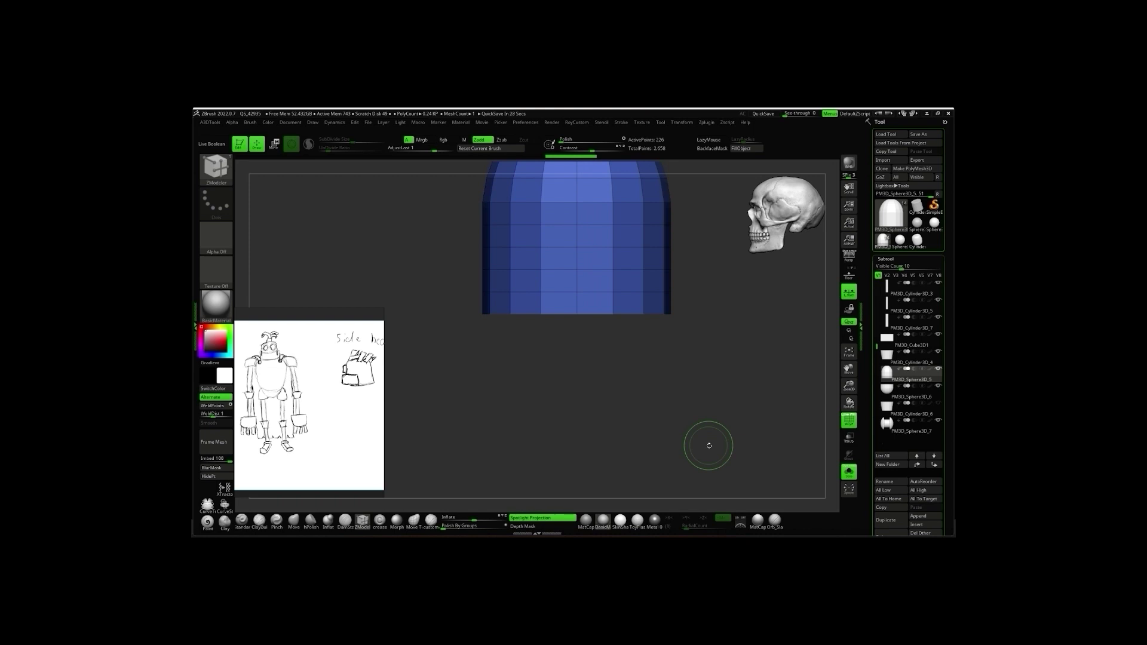
Solo the green disc and delete an edge loop to make it a shallow bowl
mouse_move(709, 446)
left_mouse_down()
mouse_move(669, 382)
mouse_move(704, 389)
left_mouse_up()
key("ctrl+shift+s")
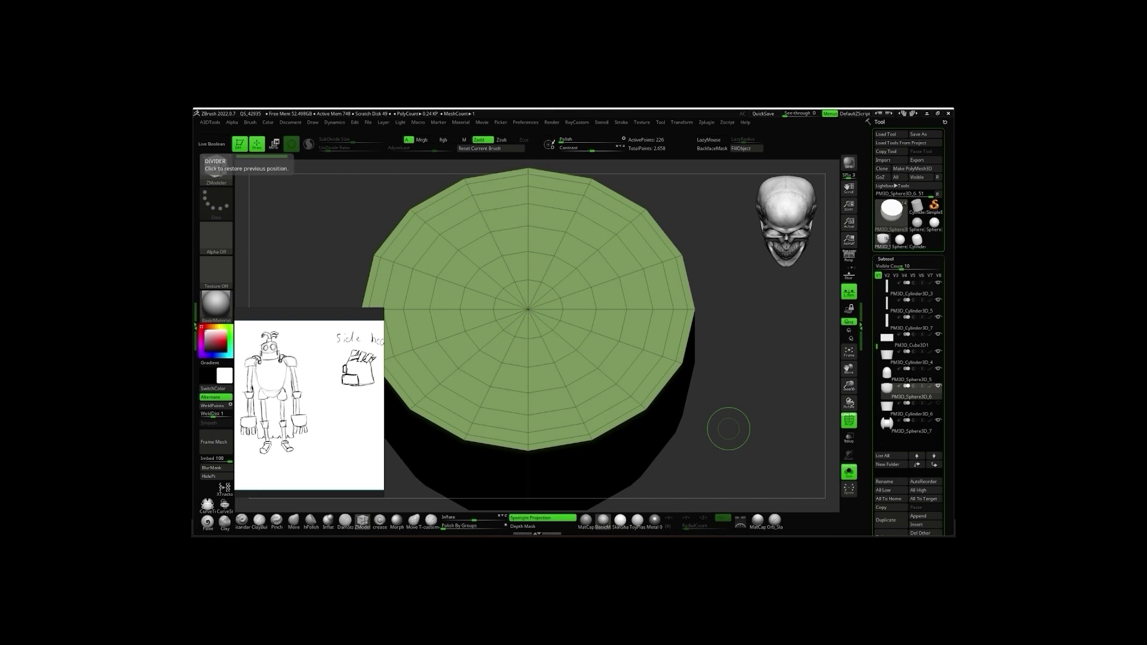
mouse_move(747, 269)
left_mouse_down()
mouse_move(741, 359)
mouse_move(665, 412)
left_mouse_up()
key("space")
left_click(569, 404)
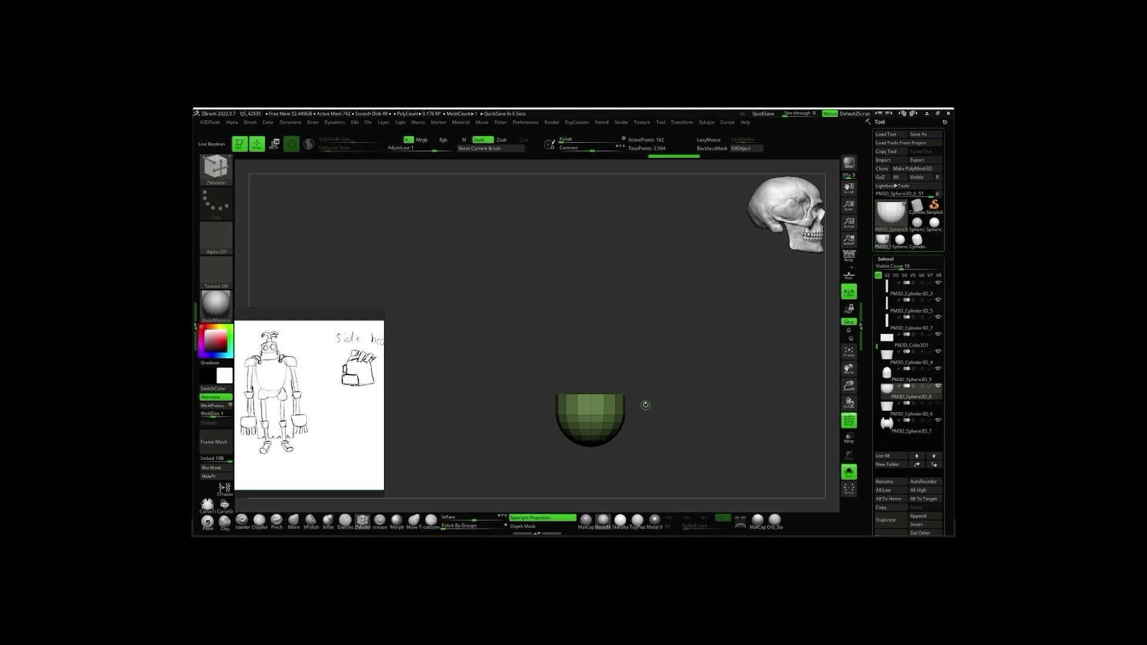
Insert a new purple cylinder part and frame it for positioning
left_click(918, 526)
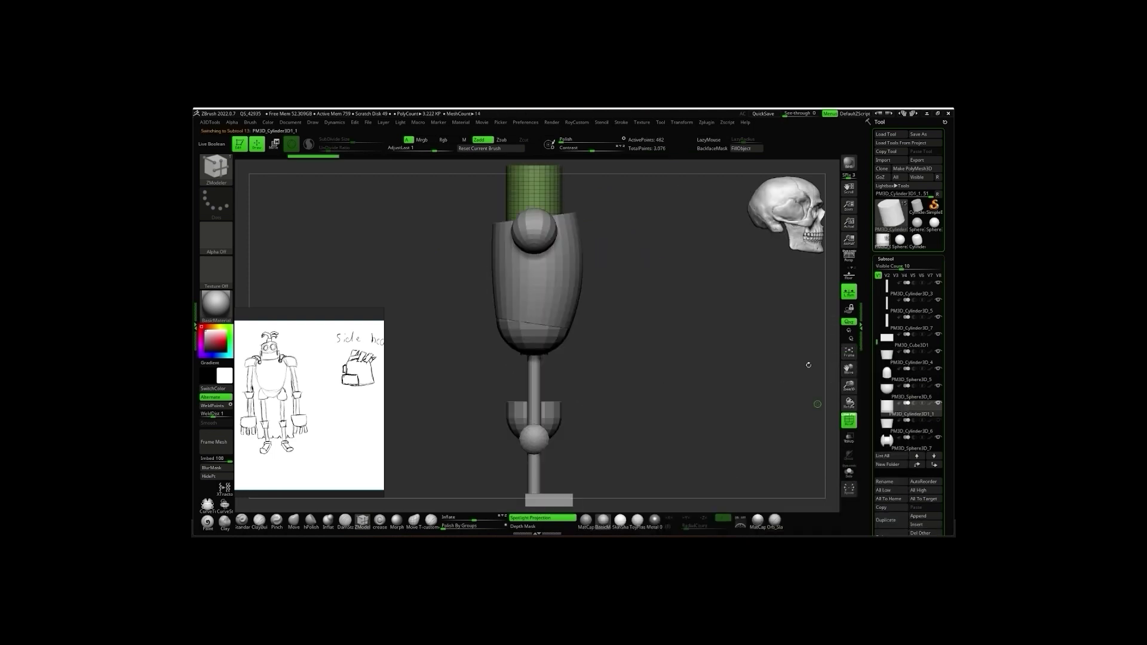
key("w")
left_click_drag(702, 321, 565, 412, "alt")
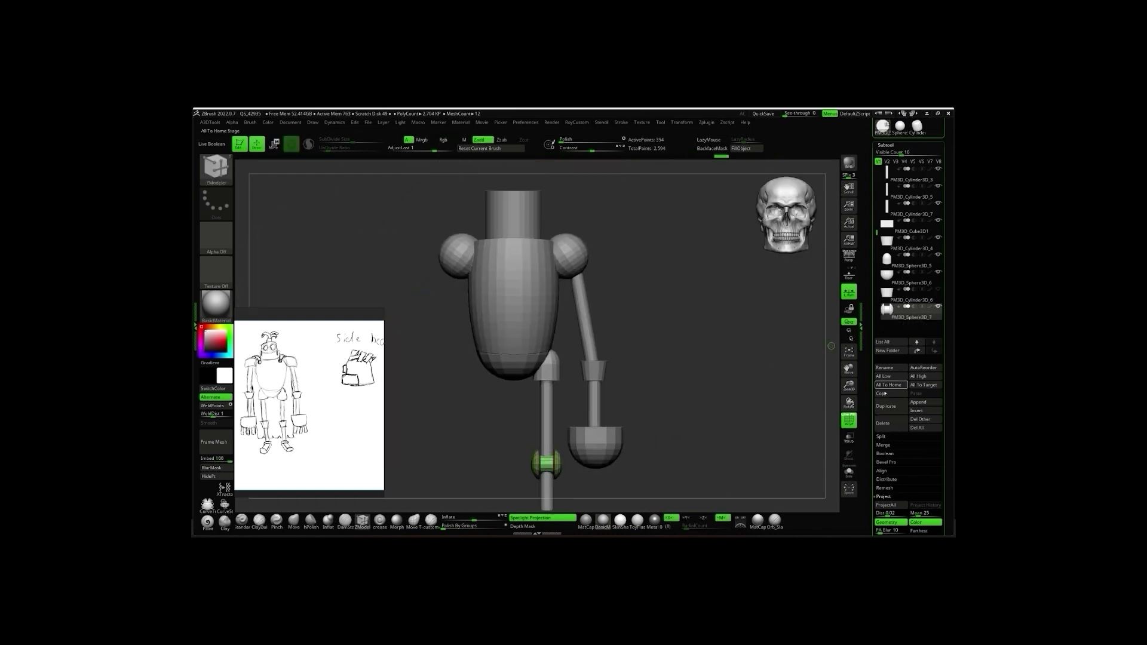
left_click(601, 418, "alt")
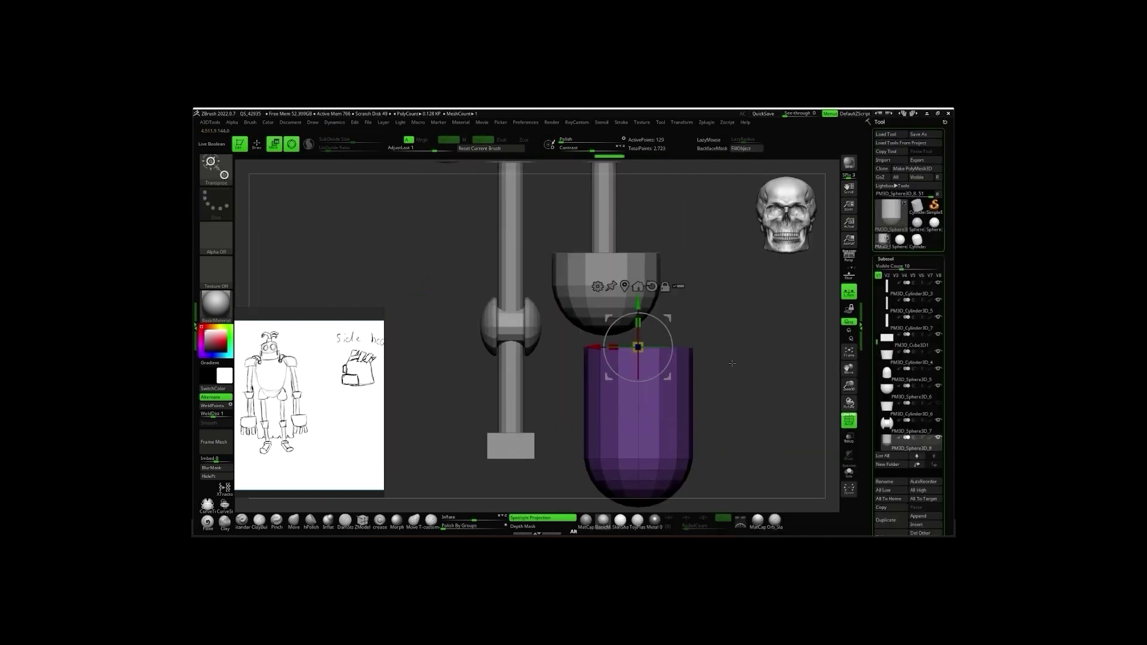
Isolate the purple cylinder and slide it along its axis into place
mouse_move(686, 357)
left_mouse_down()
mouse_move(573, 297)
mouse_move(657, 359)
left_mouse_up()
left_click(848, 472)
mouse_move(747, 358)
left_mouse_down()
mouse_move(703, 387)
mouse_move(658, 358)
mouse_move(687, 335)
mouse_move(657, 359)
left_mouse_up()
left_click_drag(590, 287, 592, 251)
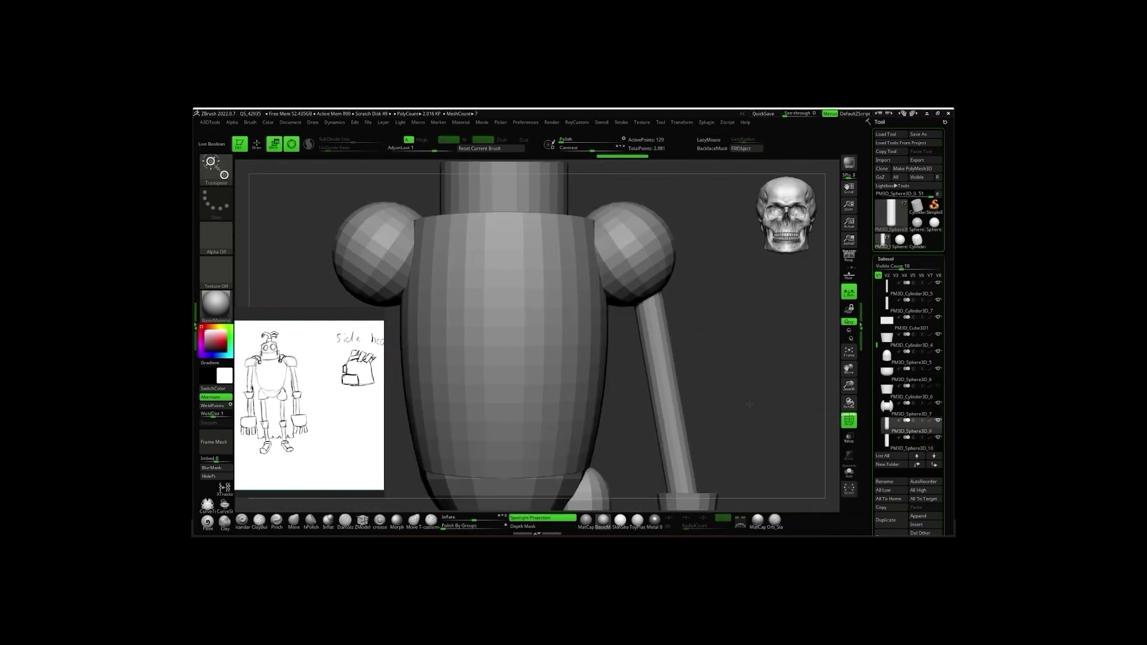
left_click_drag(702, 411, 714, 356, "shift")
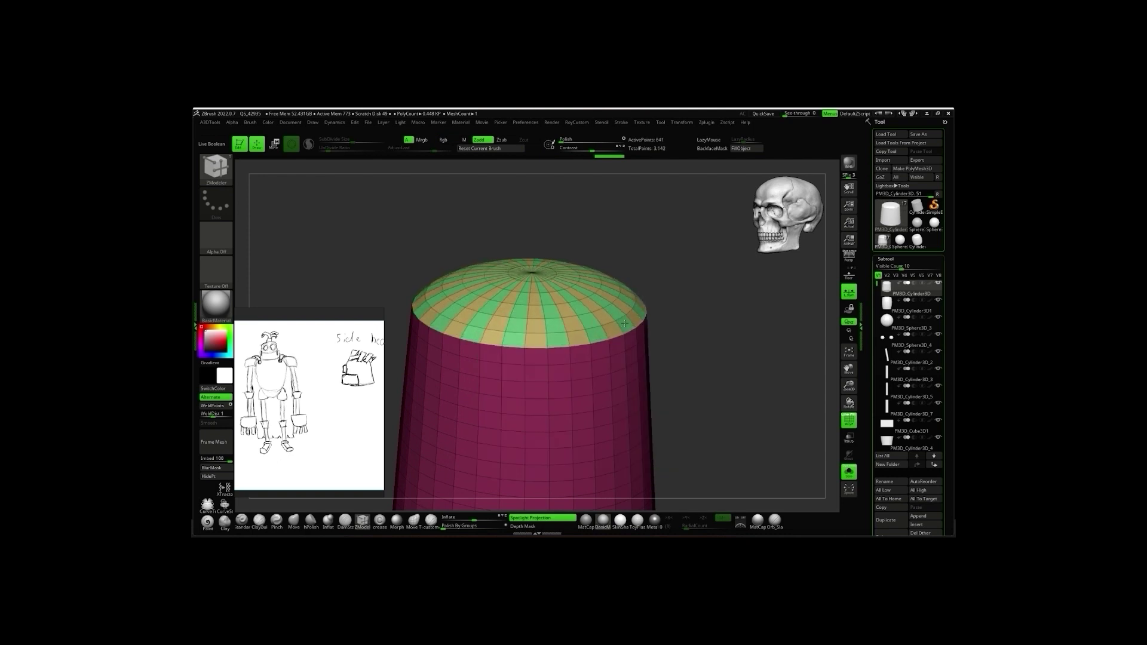
key("alt+a")
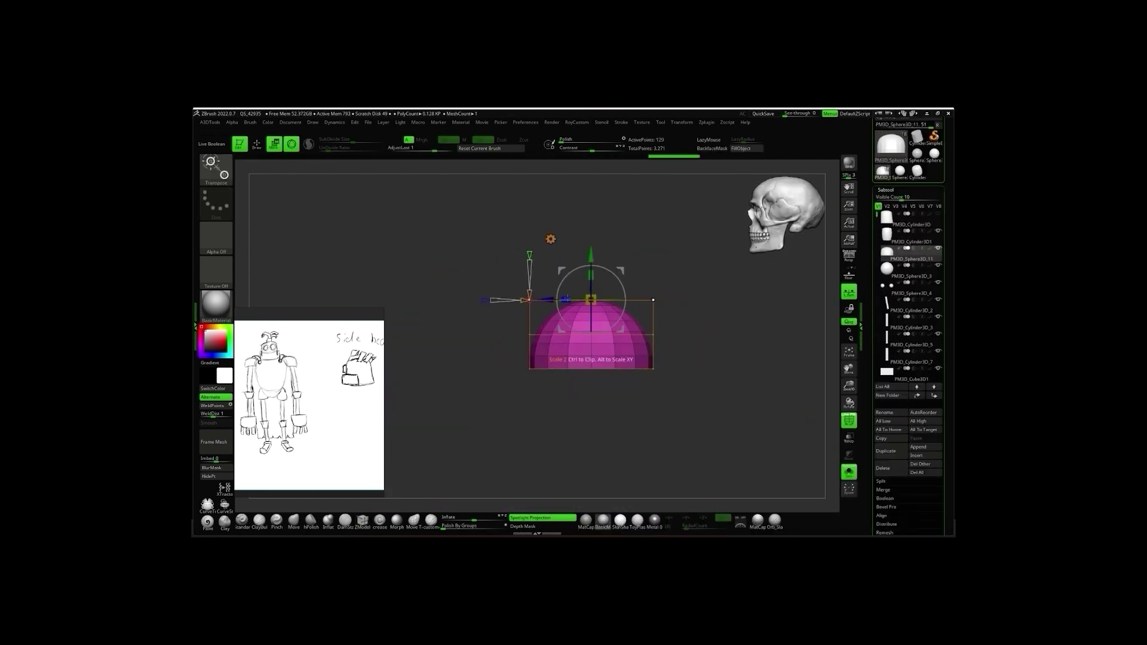
Widen the top of the pink dome symmetrically and shift it sideways into the head shape
left_click_drag(653, 300, 682, 299)
left_click_drag(722, 361, 633, 361, "shift")
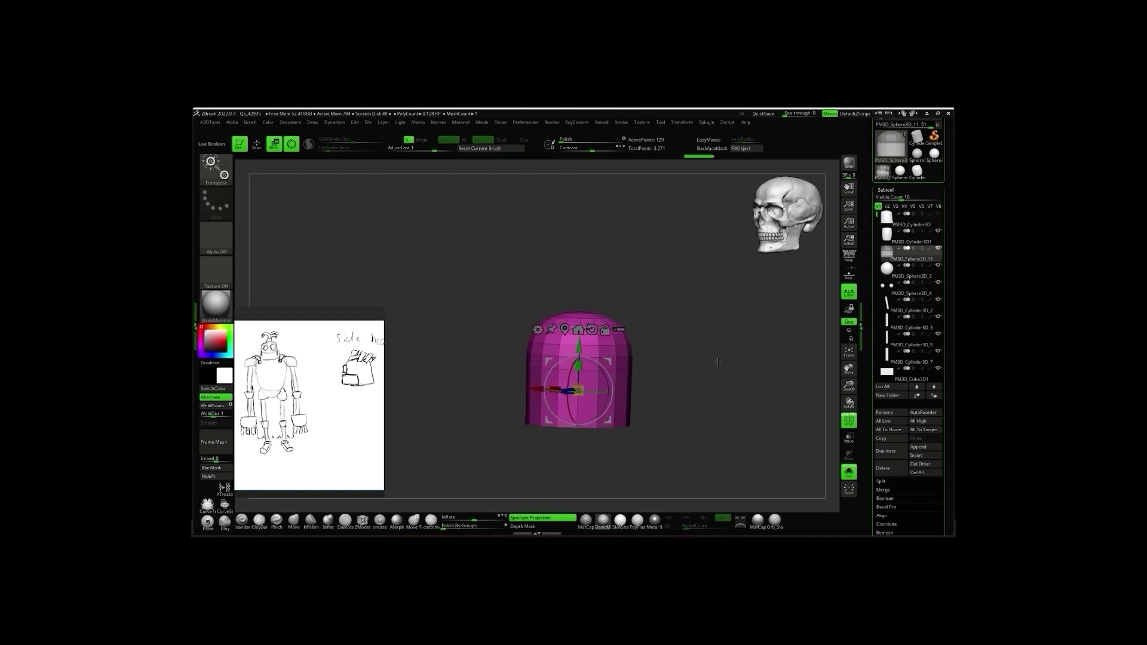
key("w")
left_click_drag(661, 401, 659, 362, "shift")
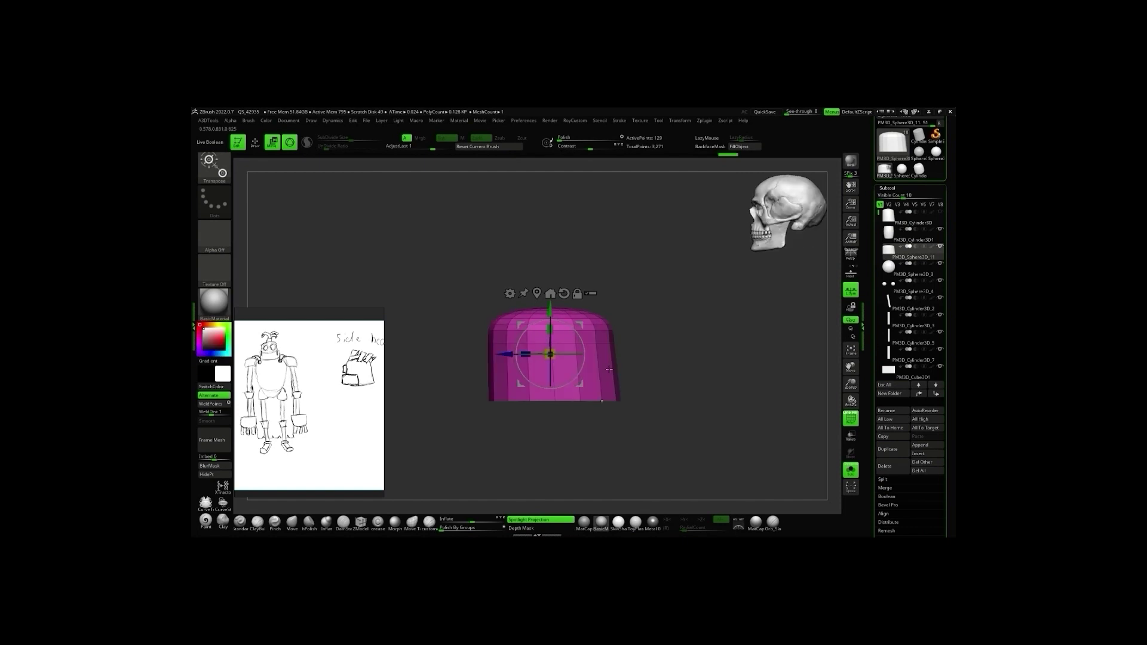
left_click_drag(658, 418, 573, 419, "shift")
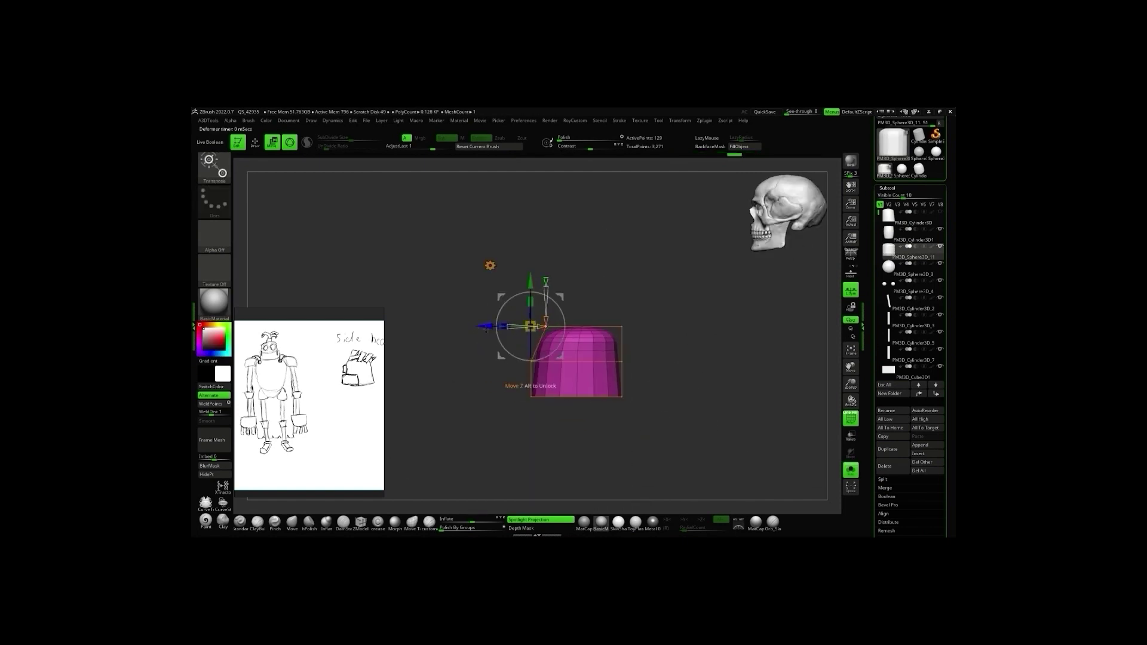
Insert a Cube3D part and place it as a small block on the head
left_click(918, 453)
left_click(674, 388)
mouse_move(598, 370)
left_mouse_down()
mouse_move(674, 348)
mouse_move(517, 293)
left_mouse_up()
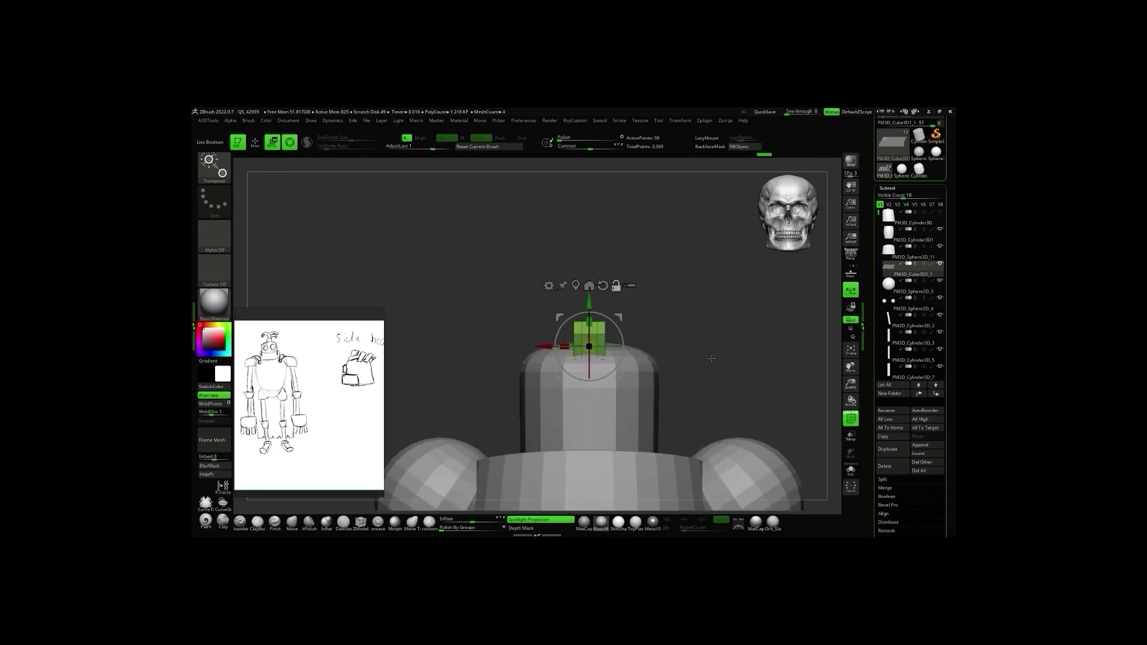
Insert a Sphere3D part and cut it down to a thin arc with ZModeler
left_click(918, 453)
left_click(717, 378)
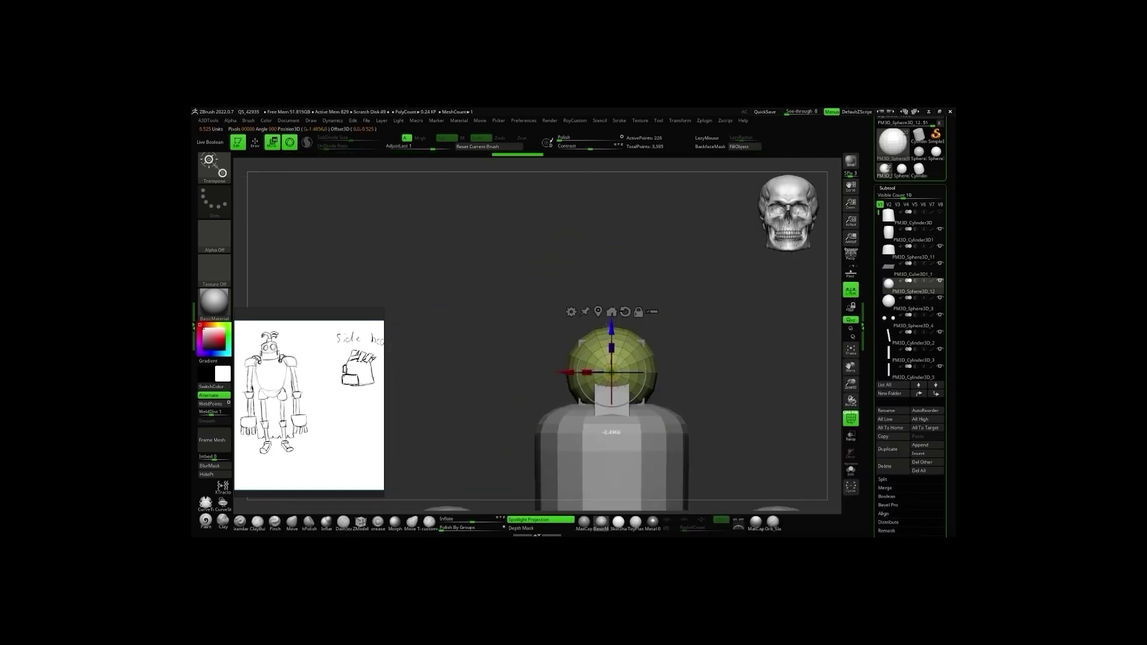
left_click_drag(851, 401, 598, 358)
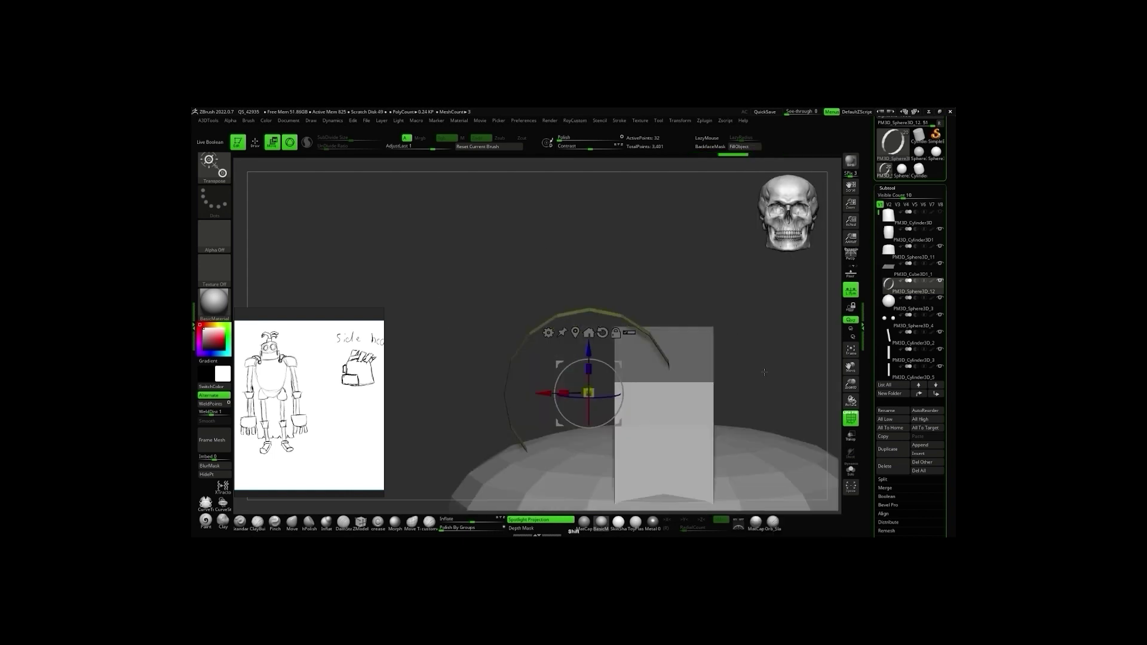
key("b")
key("z")
key("m")
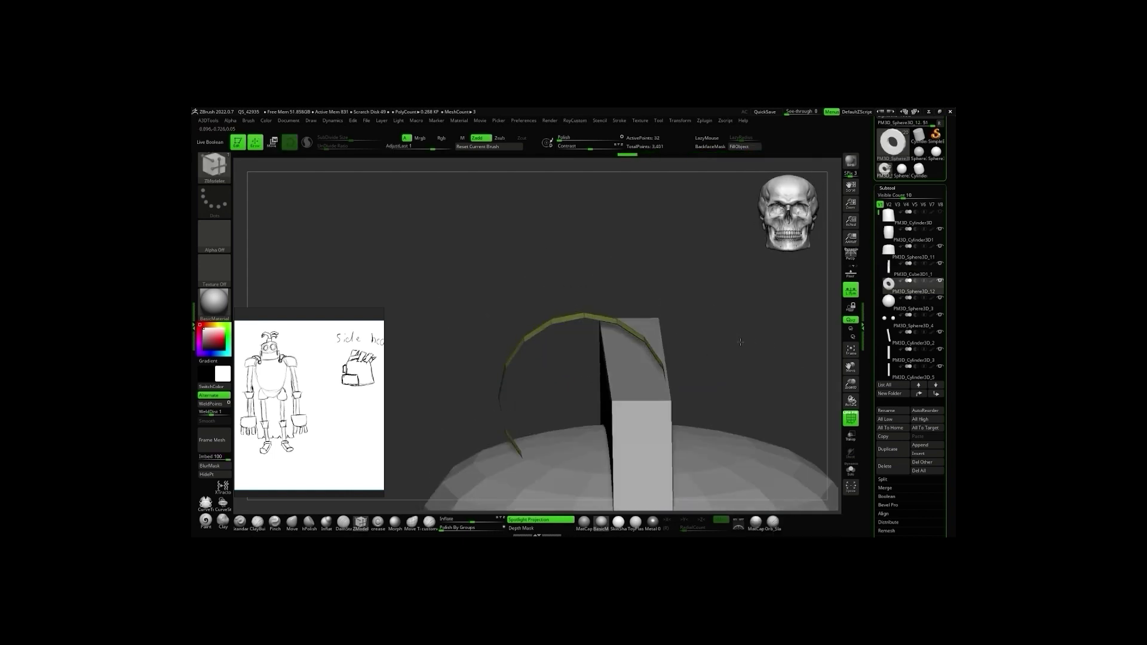
left_click_drag(593, 357, 707, 328)
Flatten the arc into a flat ring
left_click(292, 522)
left_click_drag(466, 395, 489, 425)
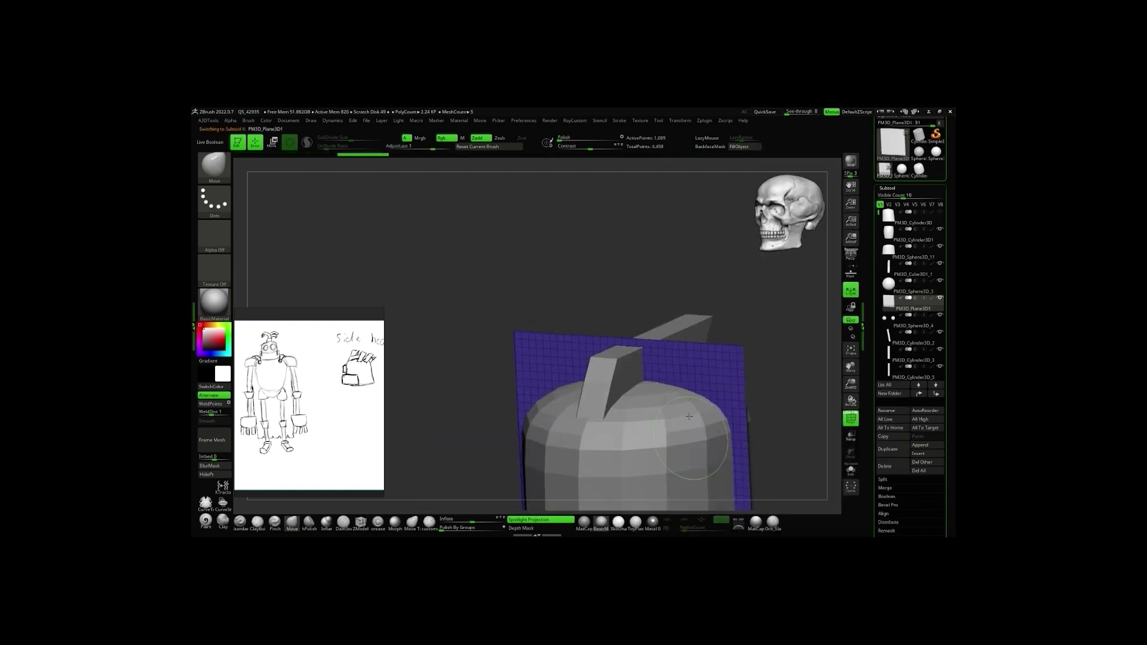
mouse_move(706, 381)
left_mouse_down()
mouse_move(629, 435)
mouse_move(585, 418)
left_mouse_up()
left_click(629, 435, "alt")
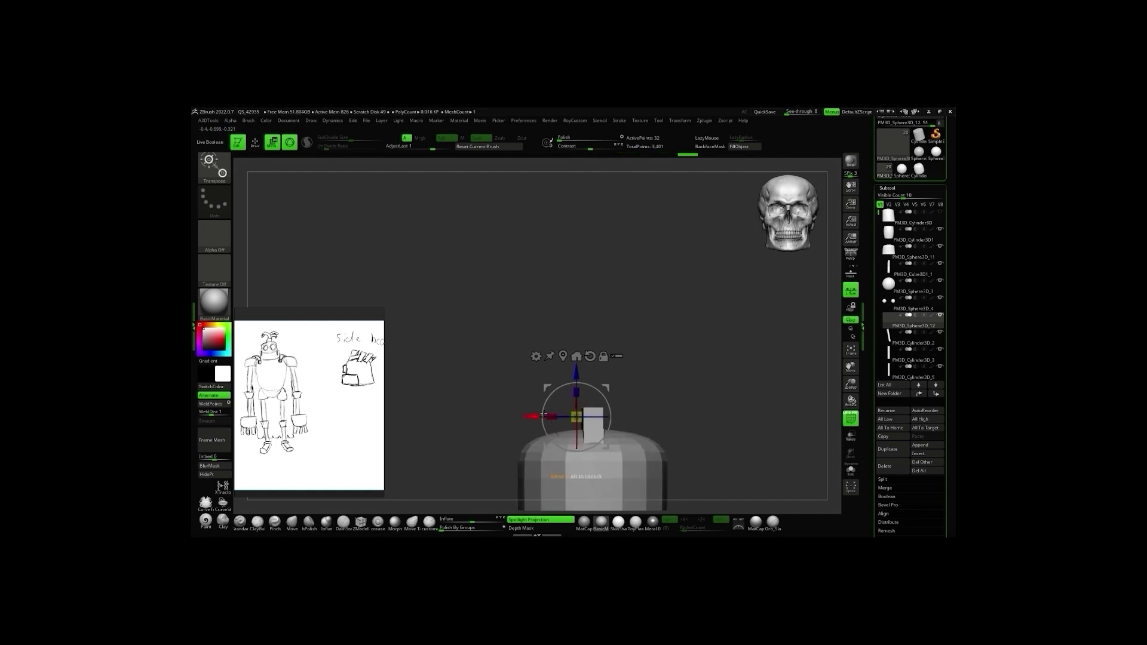
left_click_drag(533, 431, 454, 334)
key("b")
key("z")
key("m")
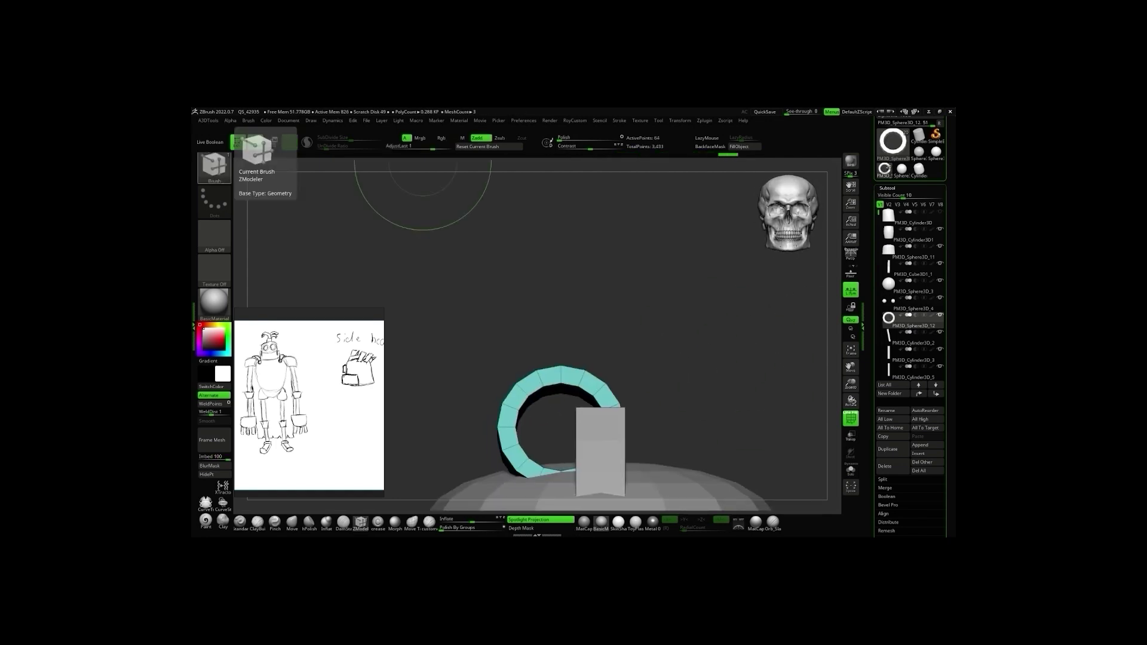
Duplicate the ring beside the first and split the copy into its own subtool
key("w")
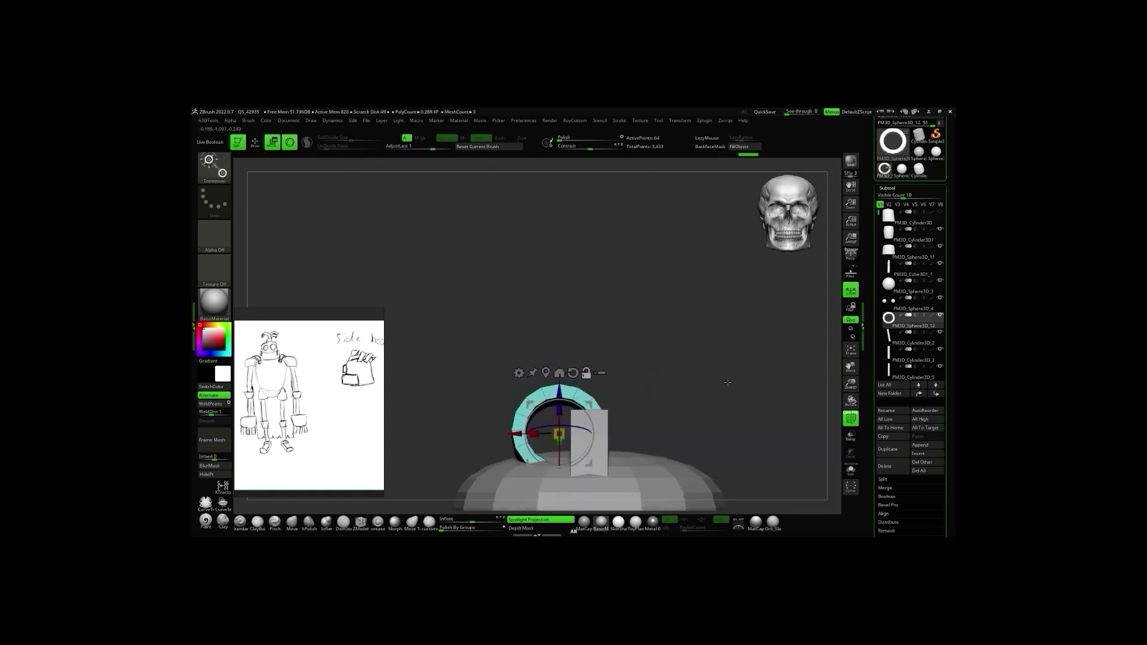
left_click_drag(687, 335, 657, 311)
mouse_move(583, 412)
left_mouse_down("ctrl")
mouse_move(566, 416)
mouse_move(619, 421)
left_mouse_up("ctrl")
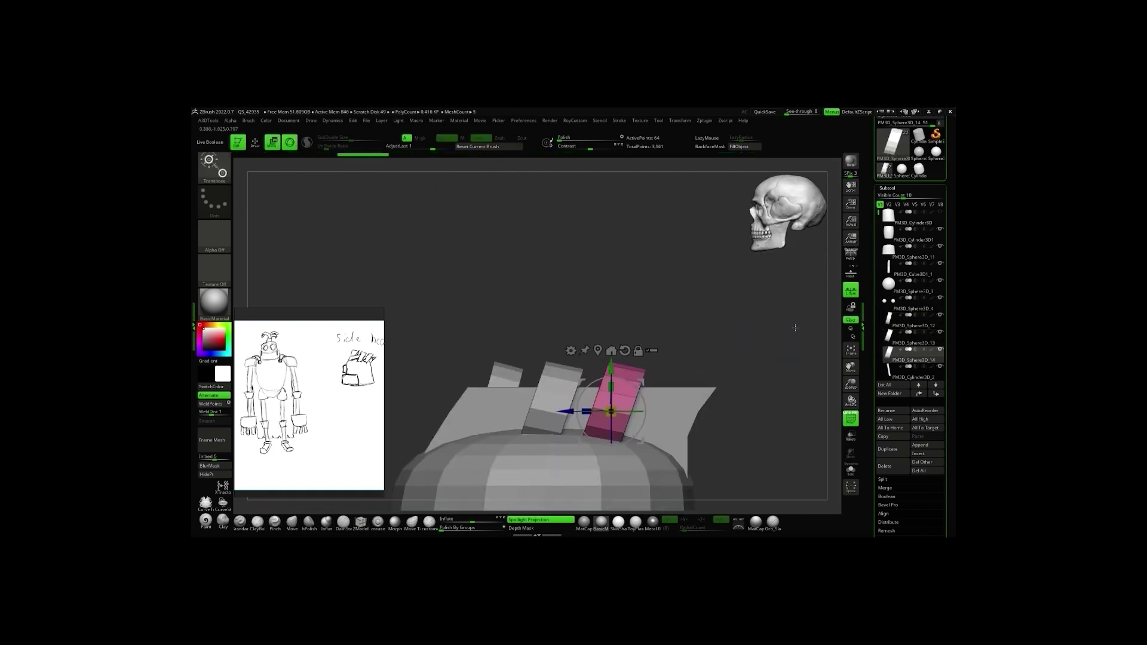
left_click_drag(747, 466, 794, 461)
key("ctrl+shift+d")
left_click_drag(841, 362, 696, 410, "shift")
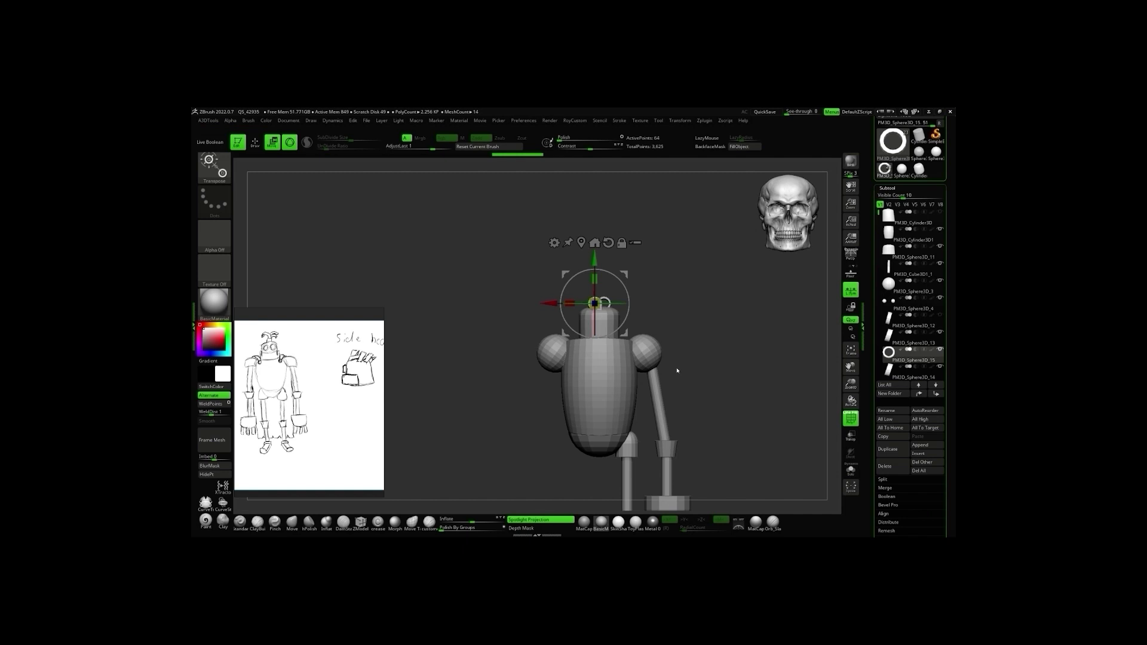
Select the head's eye cylinder and view it from the side
left_click_drag(677, 371, 622, 371, "shift")
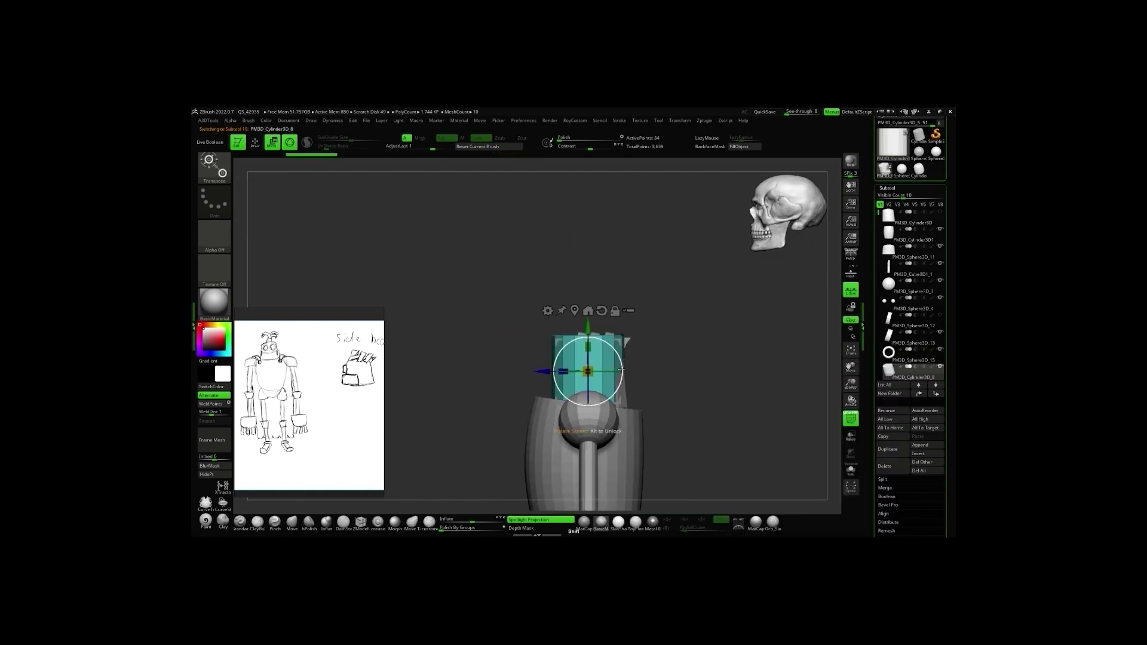
left_click_drag(517, 400, 621, 400, "shift")
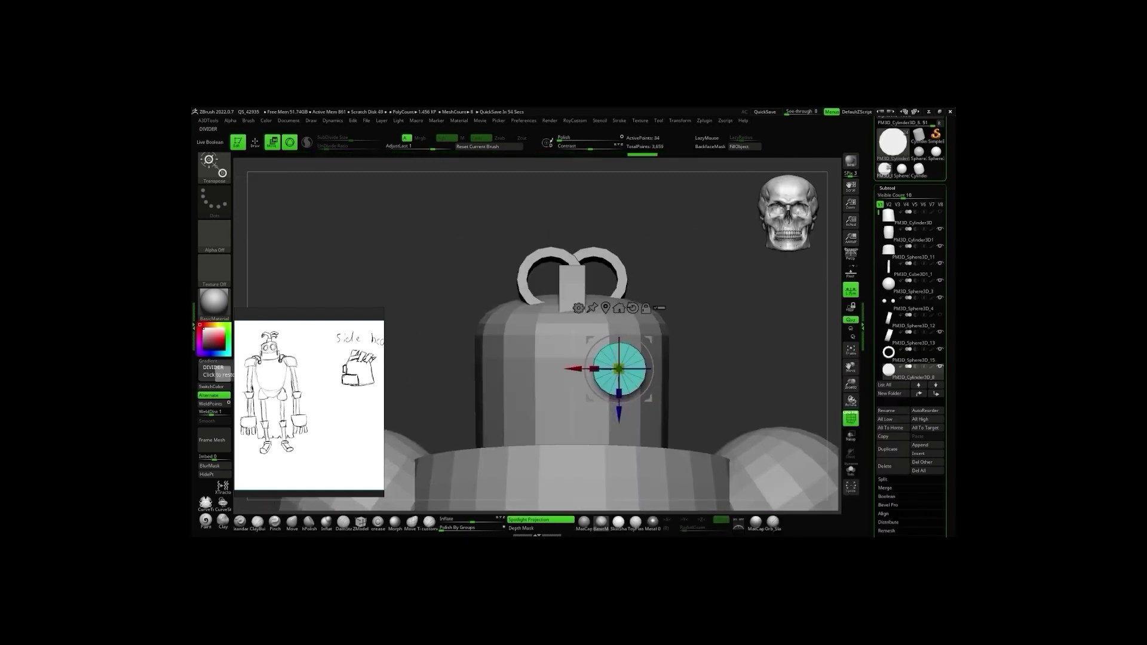
left_click_drag(619, 369, 575, 377, "shift")
Insert a polygon ring on the eye cylinder's end to form a rimmed eye
key("b")
key("z")
key("m")
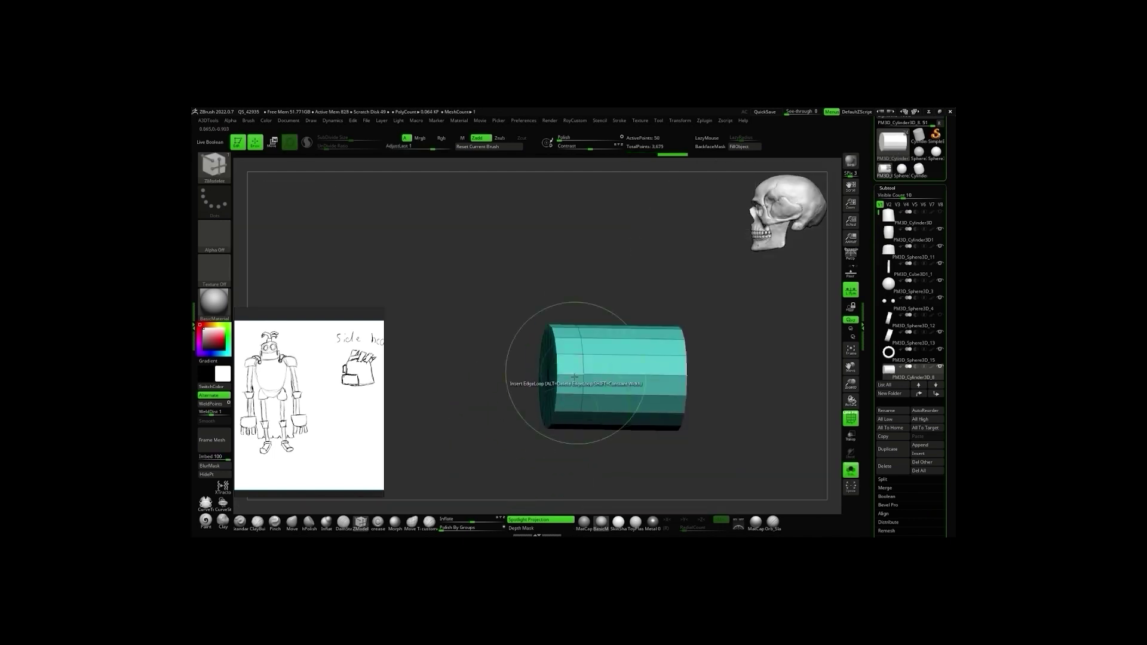
left_click(571, 366)
right_click_drag(571, 367, 576, 355)
left_click_drag(753, 304, 777, 335)
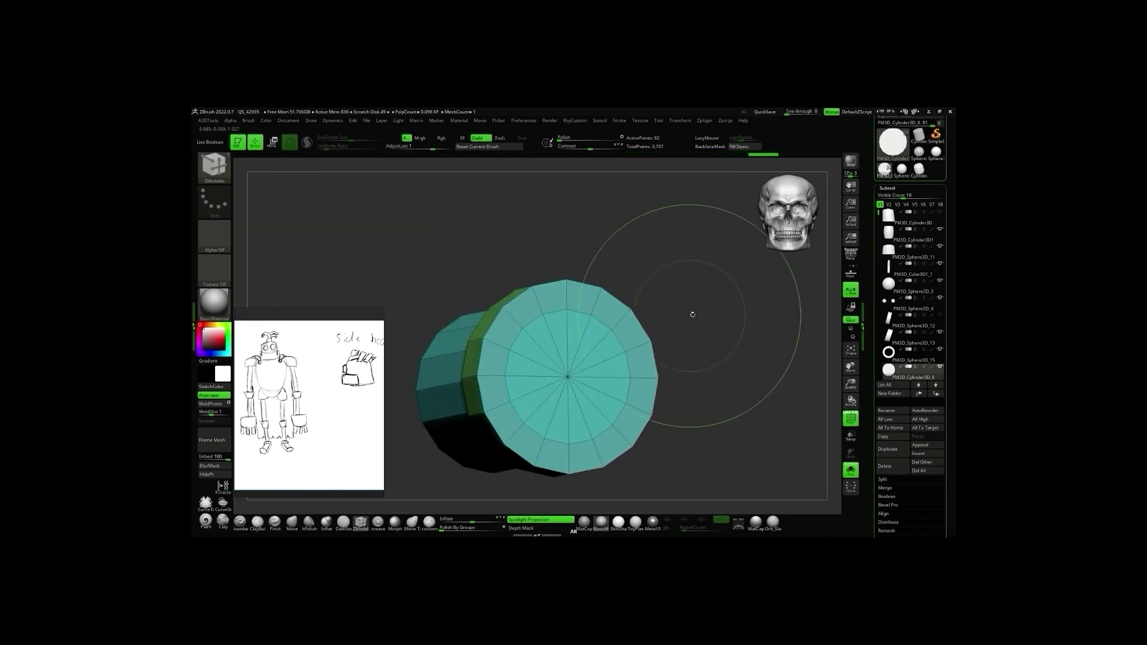
key("w")
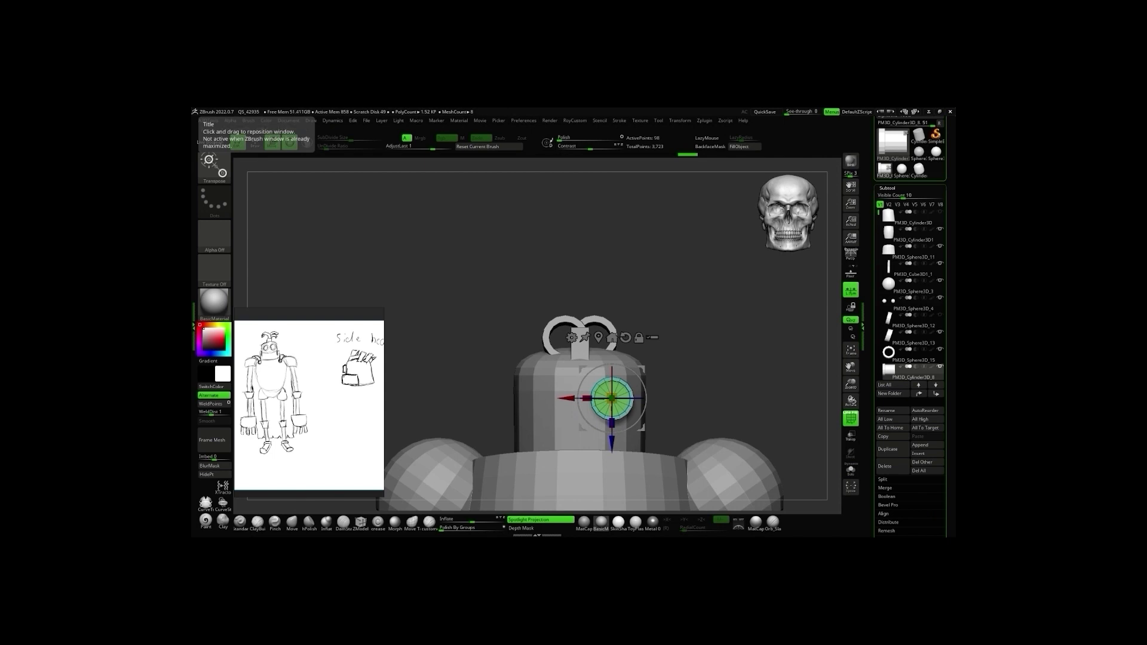
Duplicate the torso part and resize the bottom body sphere
left_click(913, 240)
left_click_drag(604, 353, 577, 307, "ctrl")
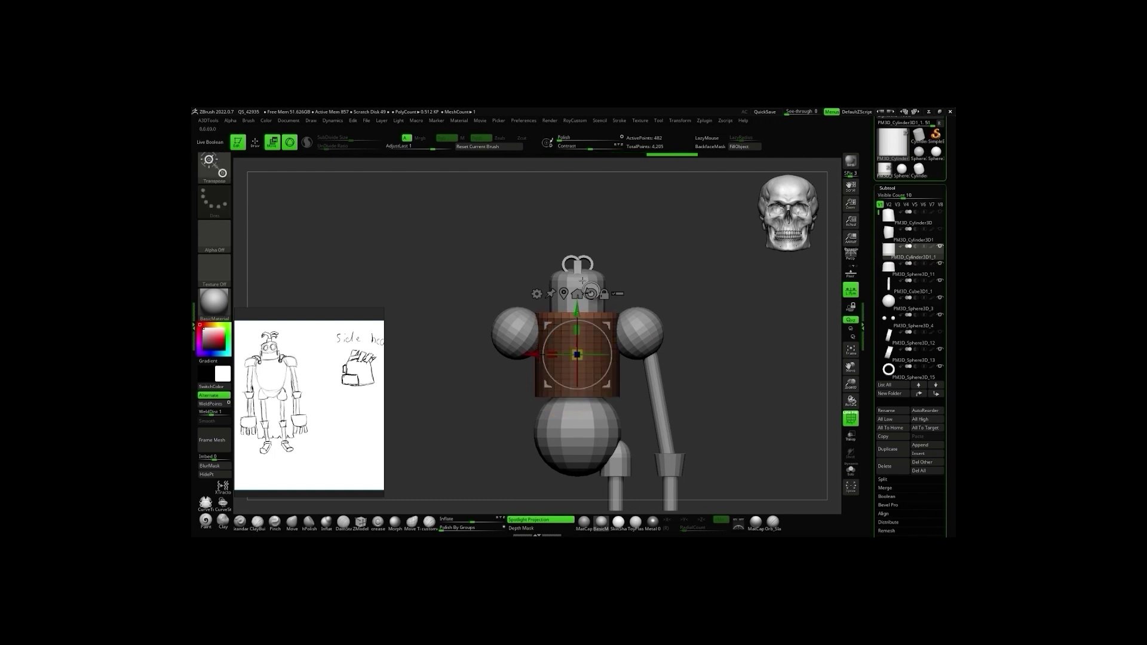
left_click_drag(579, 303, 600, 274)
left_click_drag(755, 370, 705, 358)
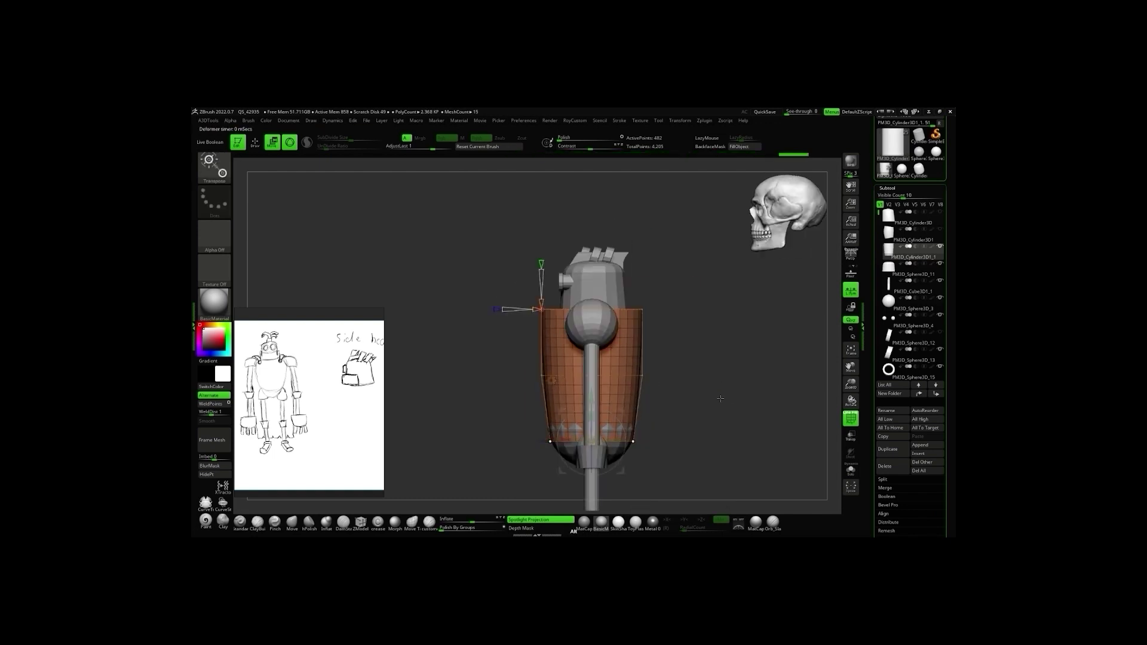
left_click(640, 394, "alt")
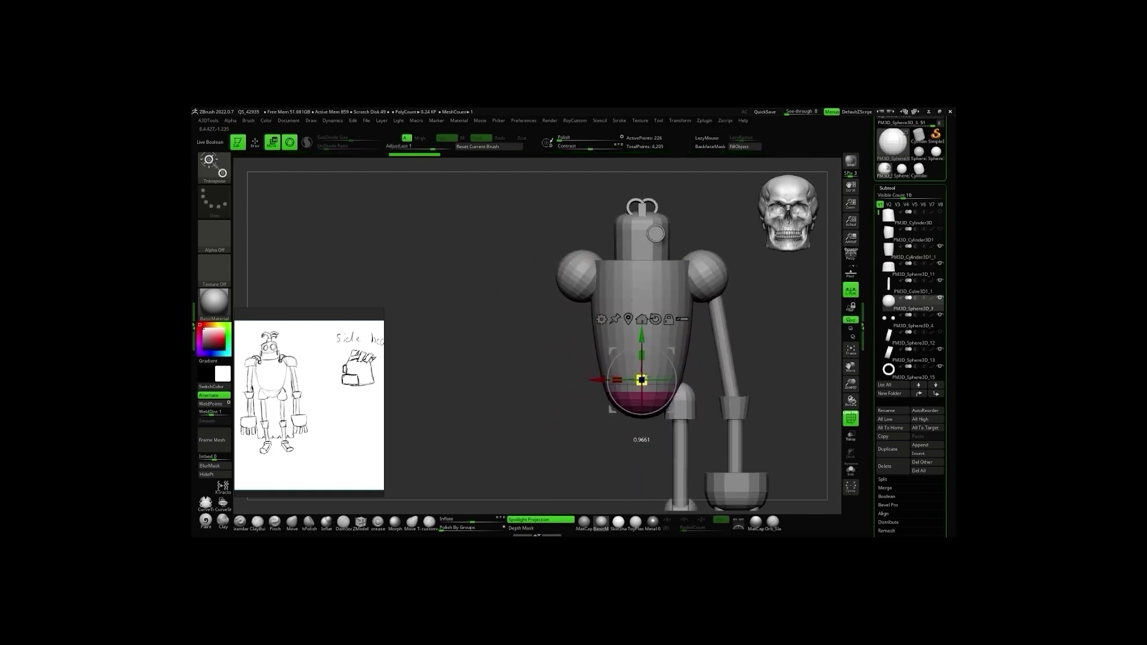
right_click_drag(657, 349, 765, 332)
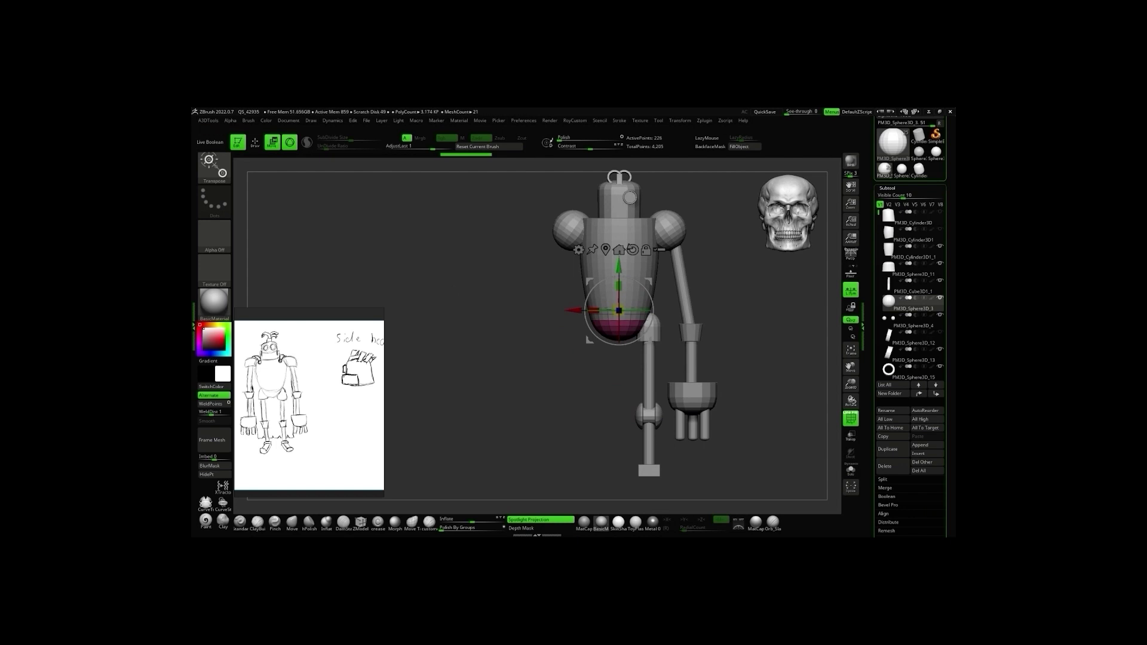
Add a magenta block cylinder on the side of the head and isolate it
mouse_move(693, 358)
left_mouse_down()
mouse_move(733, 397)
mouse_move(724, 341)
left_mouse_up()
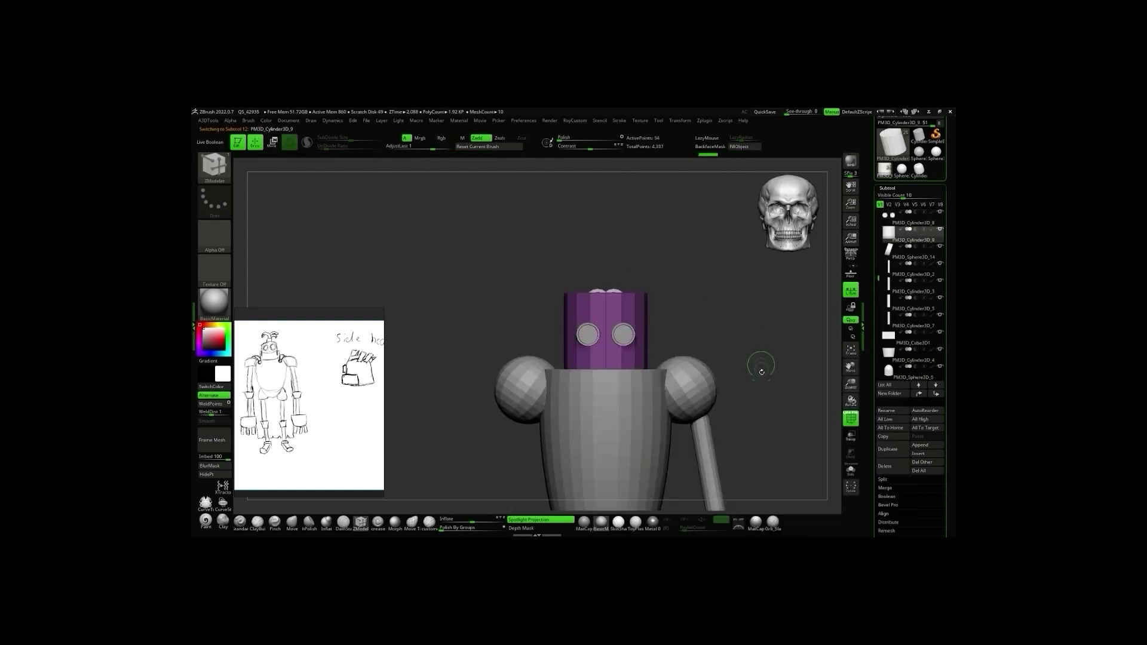
key("alt+a")
left_click(737, 522)
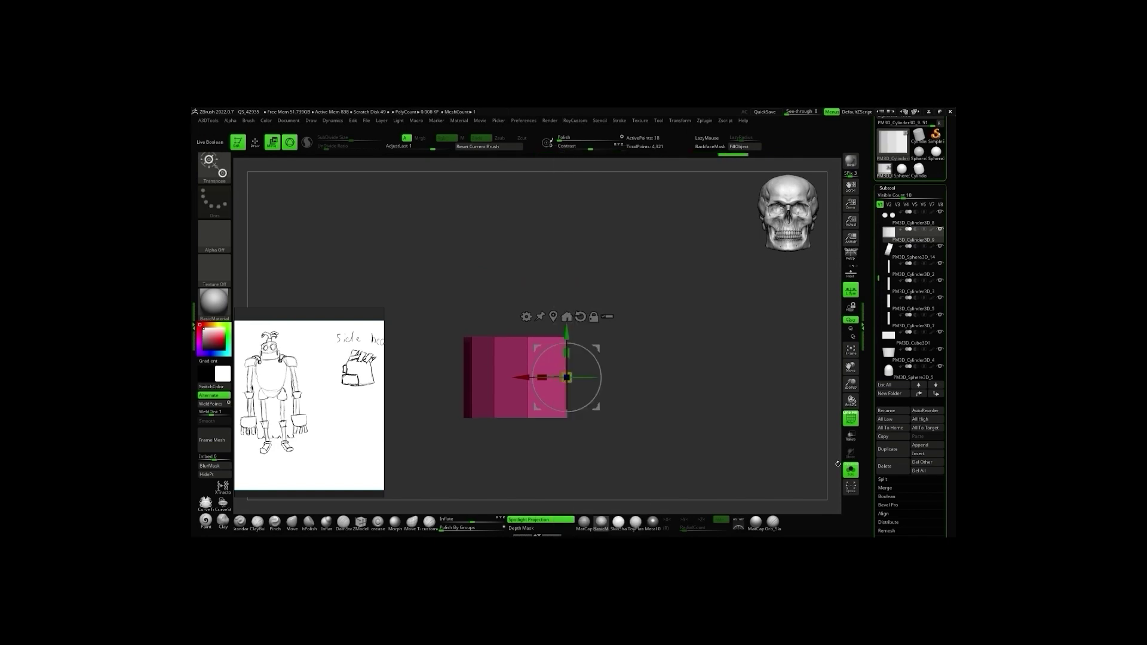
key("ctrl+z")
left_click_drag(747, 372, 737, 374)
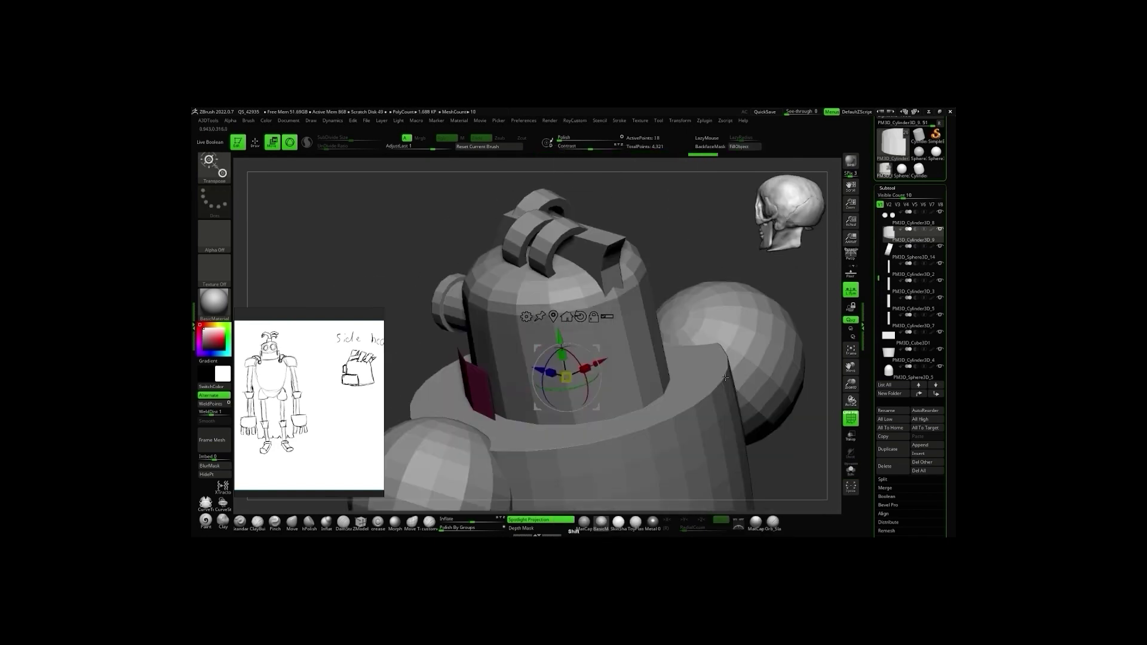
key("alt+a")
key("alt+a")
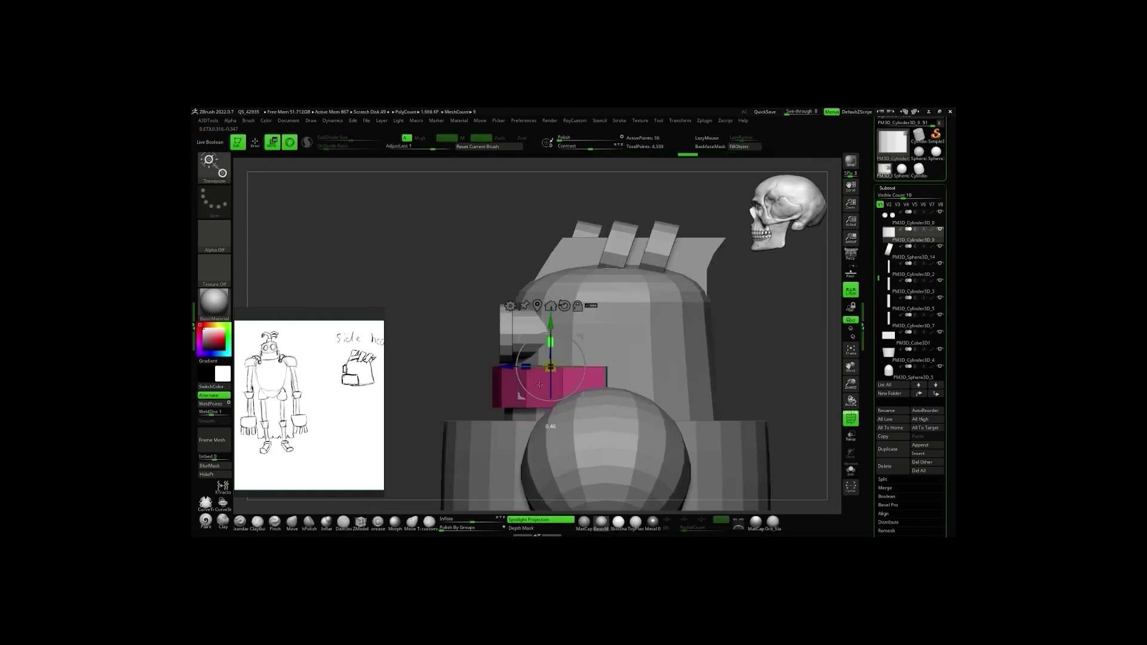
left_click_drag(696, 374, 582, 472)
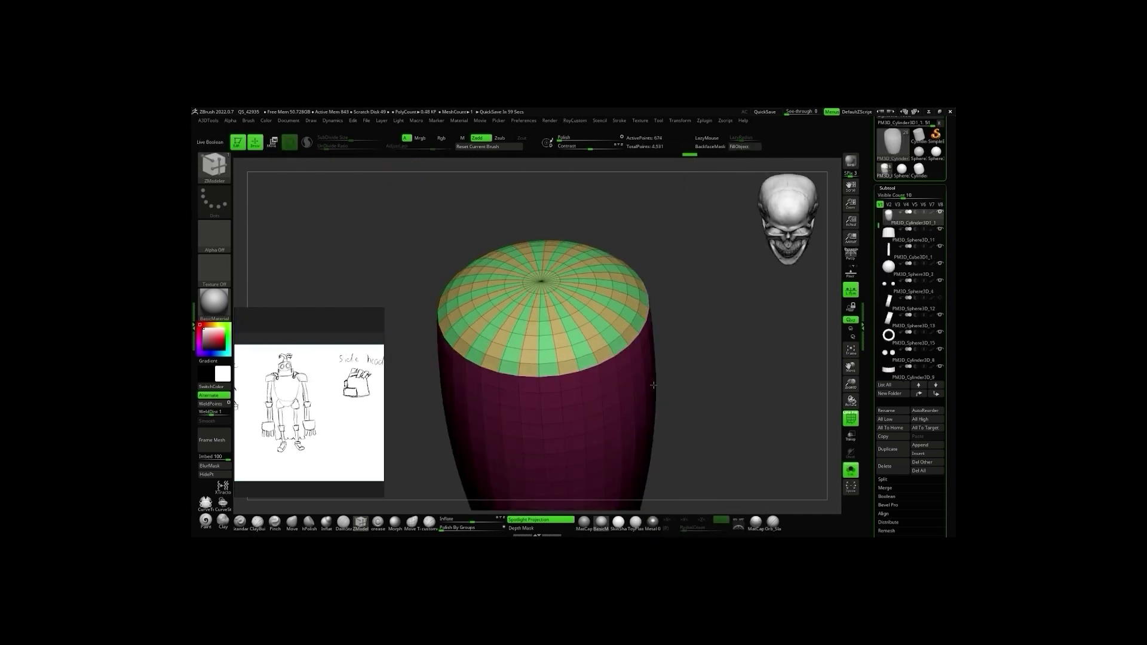
Round off the torso top and polypaint it from its polygroups
key("w")
left_click_drag(697, 309, 741, 323)
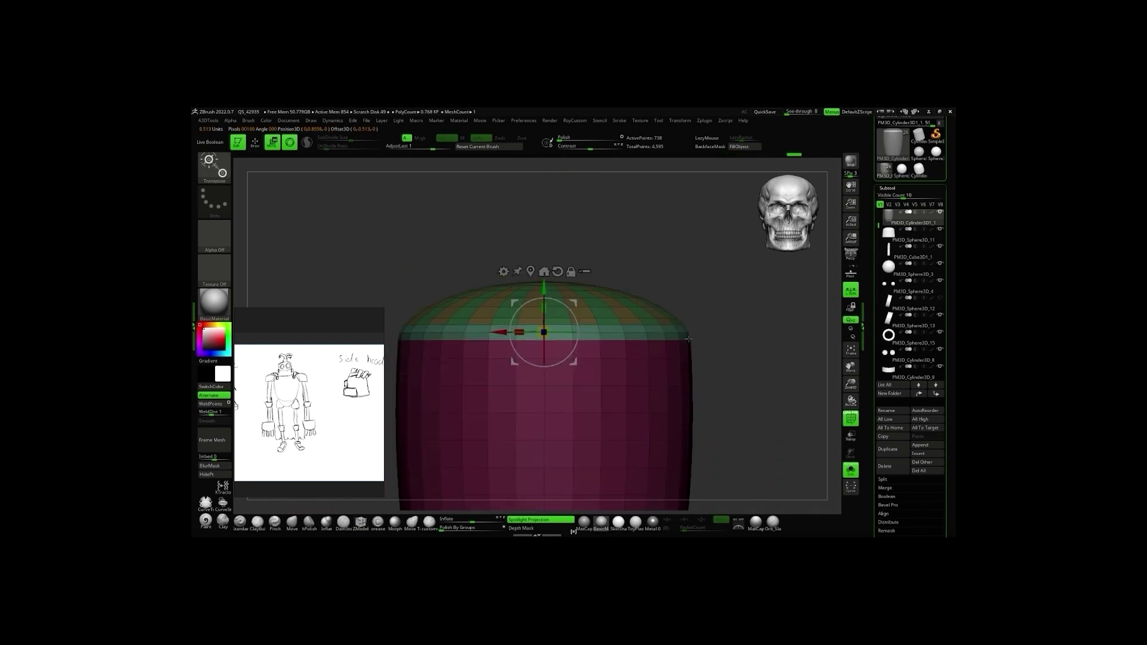
key("q")
left_click(575, 120)
left_click(762, 365)
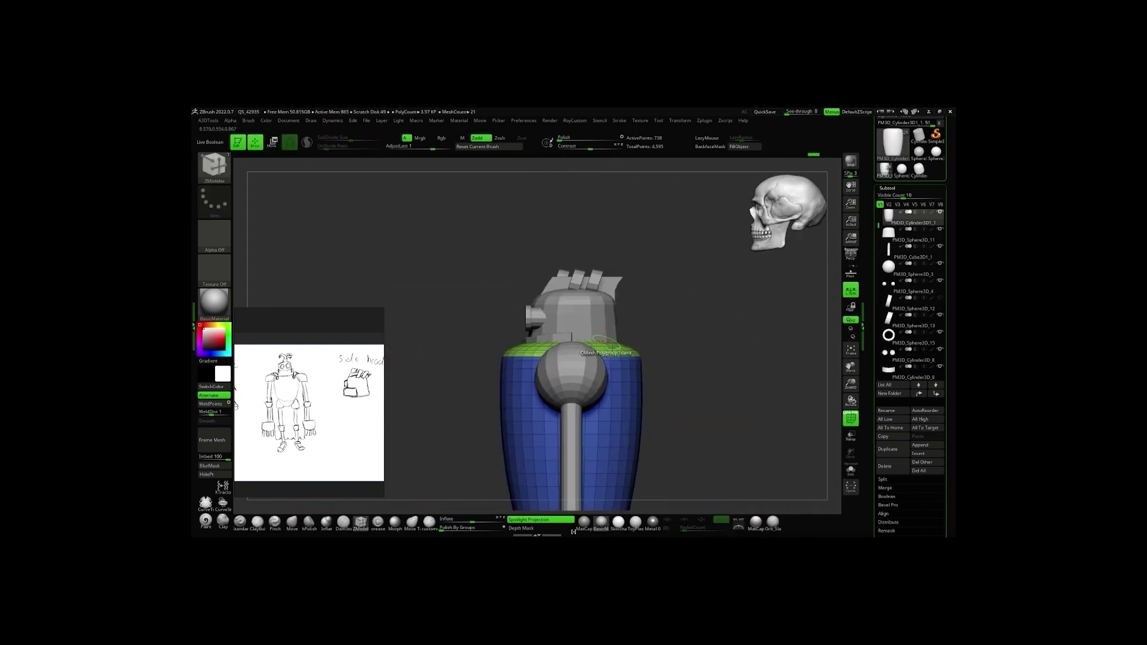
mouse_move(705, 334)
left_mouse_down()
mouse_move(692, 349)
mouse_move(708, 353)
left_mouse_up()
Move the curved plate over the shoulder, then select the shoulder sphere and leg part
left_click(896, 335)
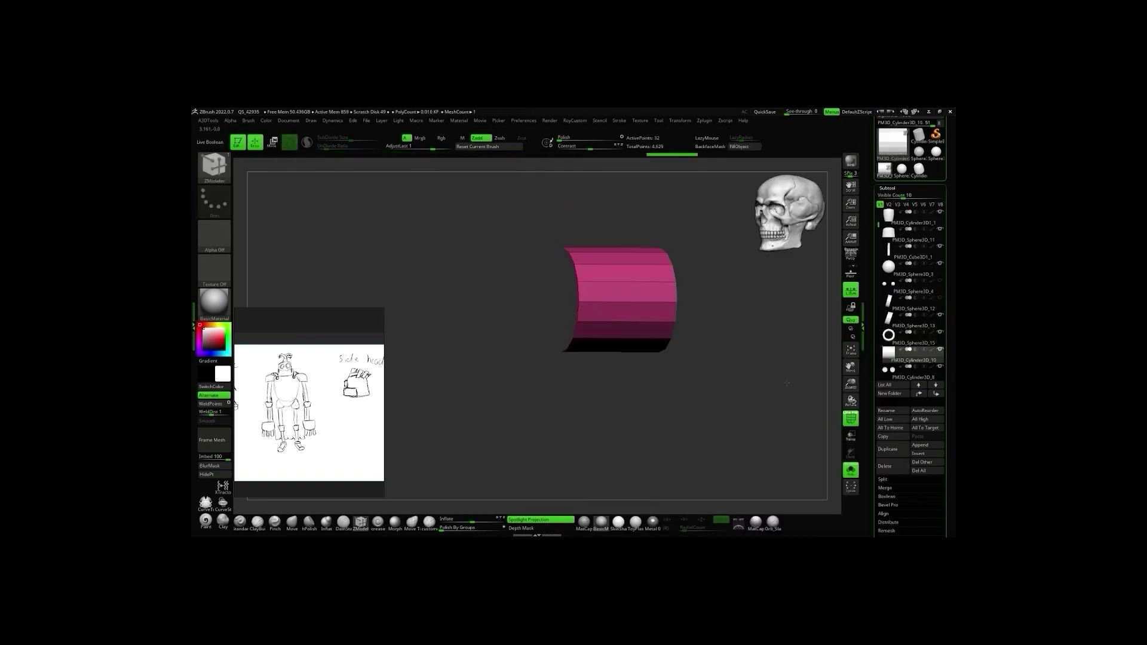
key("w")
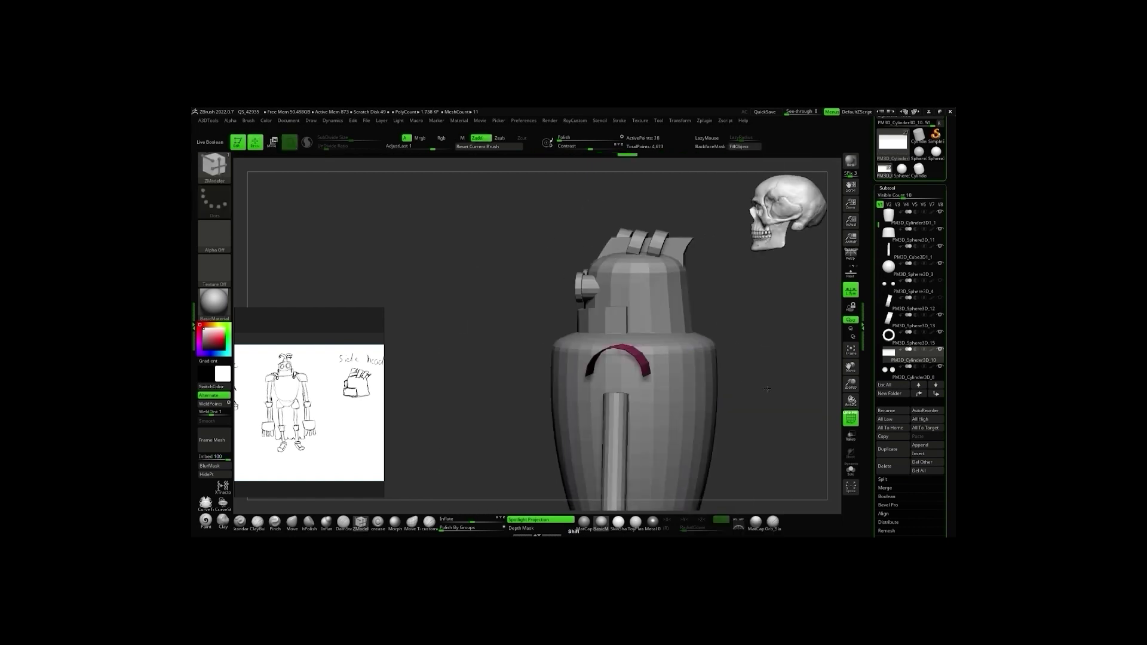
left_click_drag(583, 445, 686, 370)
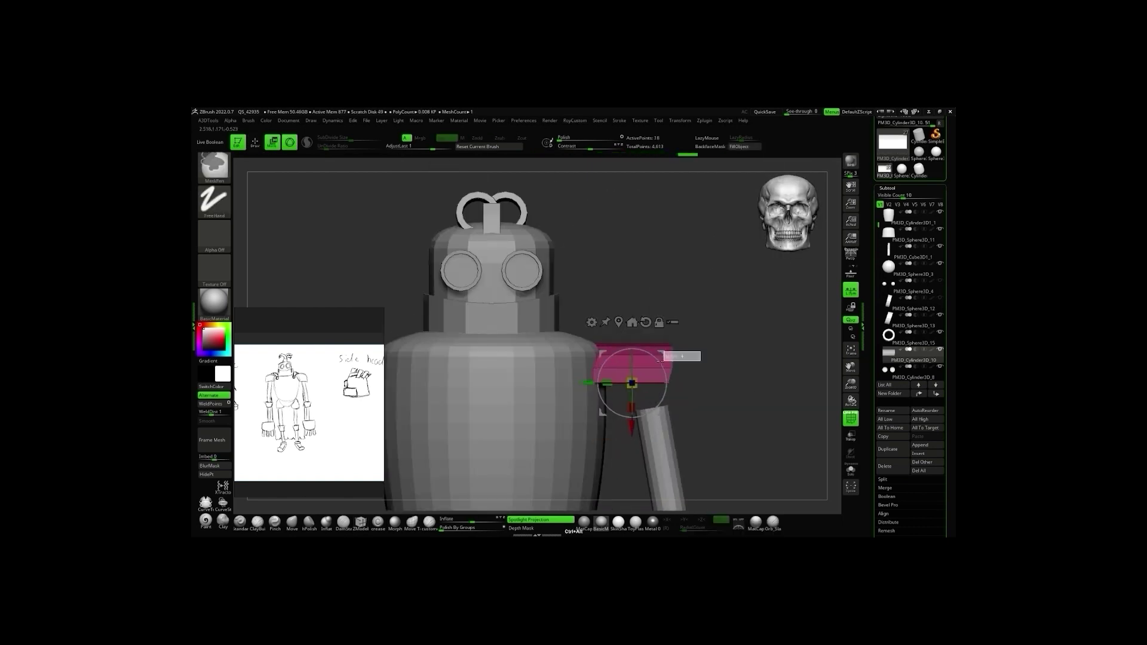
mouse_move(660, 358)
left_mouse_down()
mouse_move(638, 385)
mouse_move(674, 386)
mouse_move(597, 418)
mouse_move(687, 380)
mouse_move(650, 257)
mouse_move(730, 306)
left_mouse_up()
key("w")
left_click(650, 257)
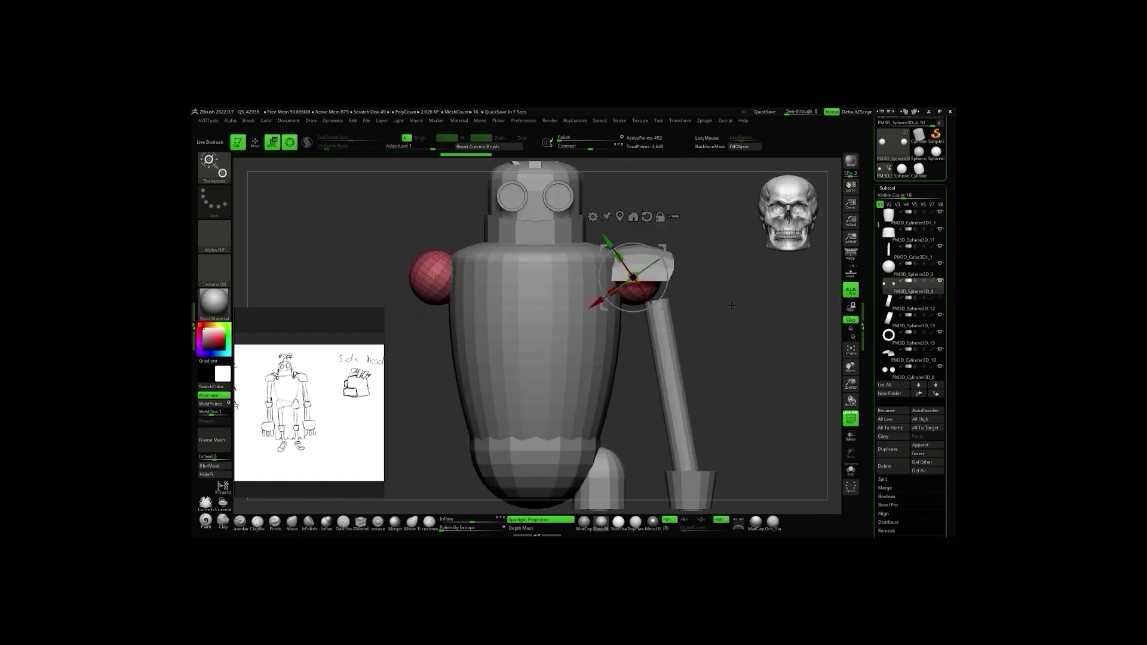
left_click_drag(730, 306, 538, 345)
left_click(537, 345, "alt")
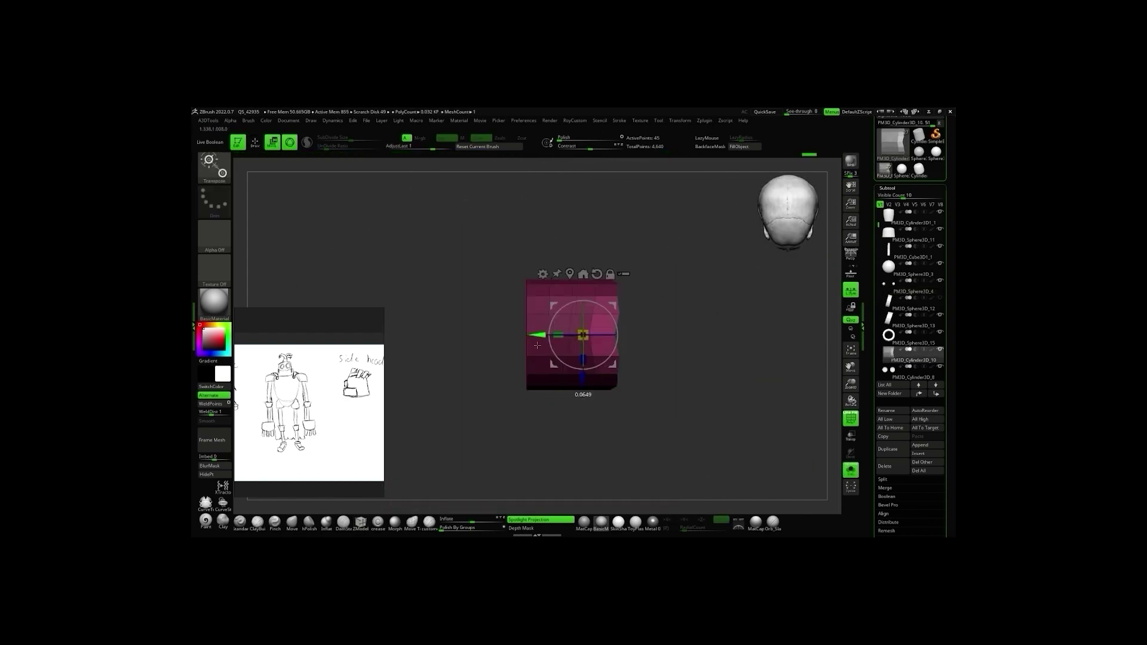
Check the cylinder and sphere parts in ZModeler, soloing the sphere and adding geometry to it
key("b")
key("z")
key("m")
left_click_drag(637, 367, 833, 461)
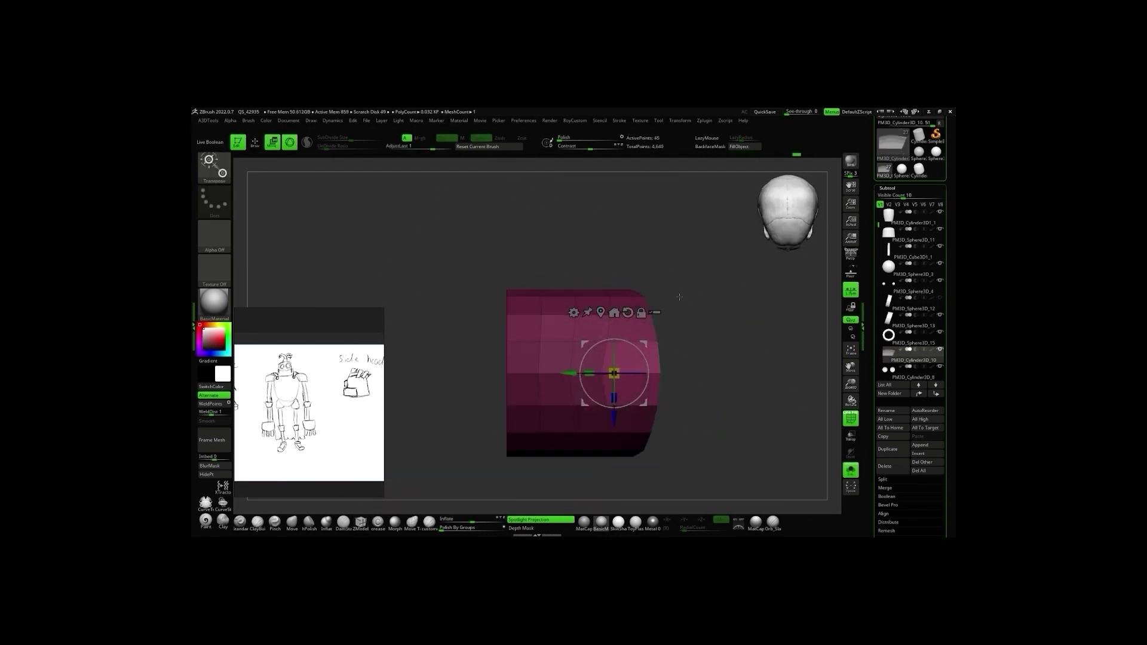
left_click_drag(707, 369, 769, 340)
left_click(769, 340, "alt")
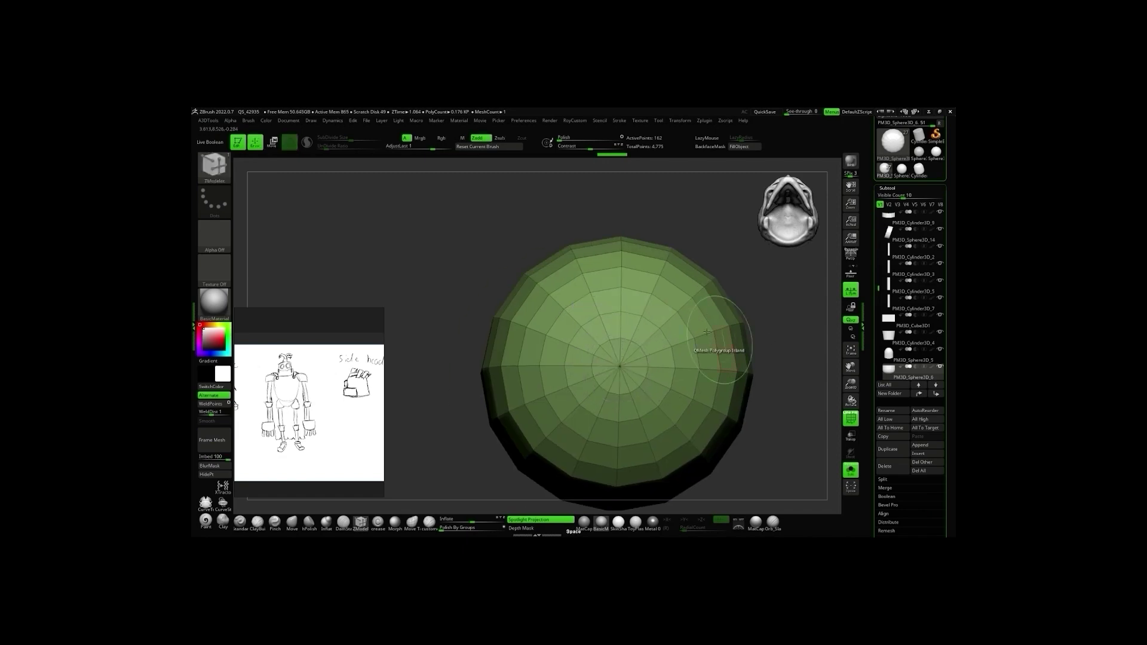
left_click(622, 383)
left_click_drag(776, 406, 768, 317)
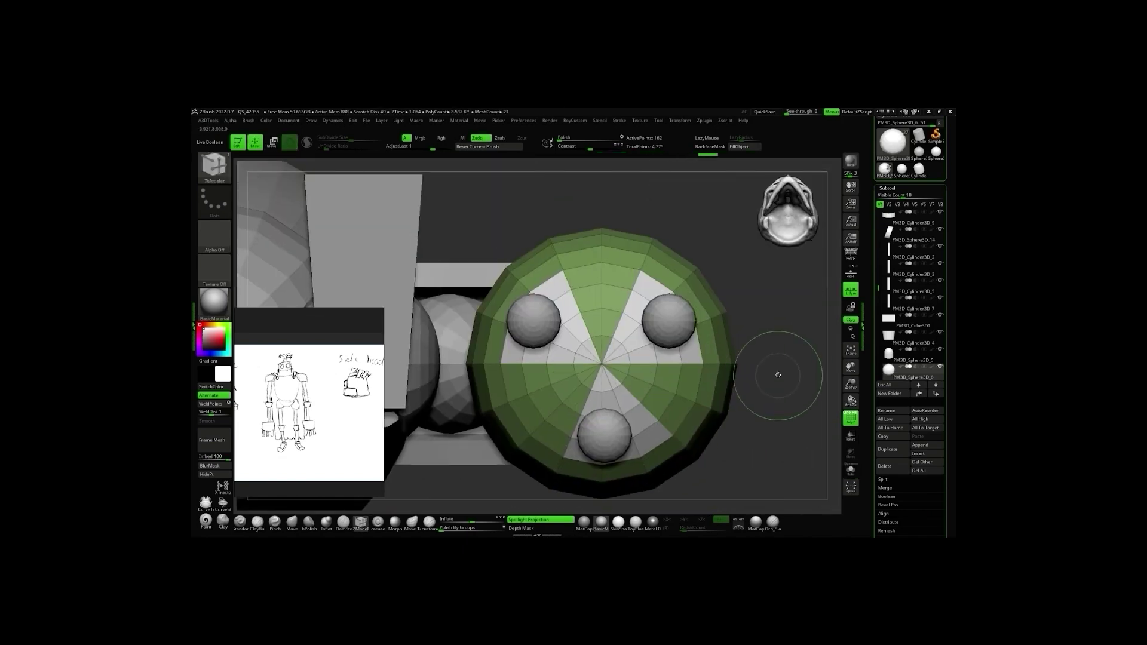
Show all parts, merge them into a Transpose Master posing mesh, then send it back
left_click(851, 470)
left_click_drag(777, 418, 747, 388)
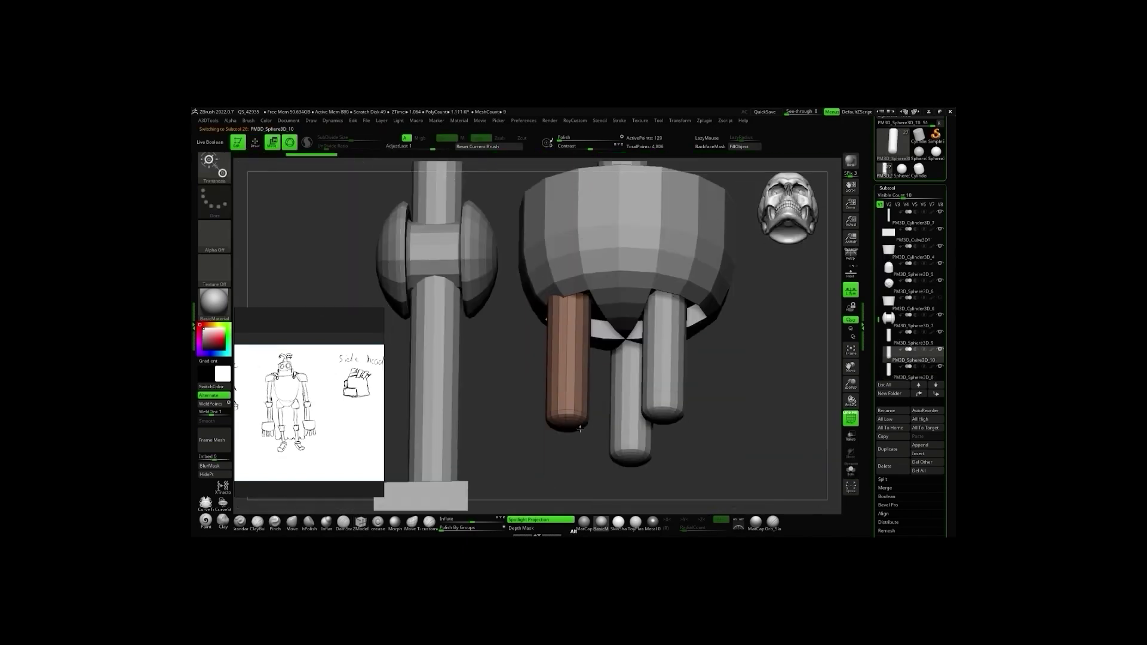
key("w")
left_click(660, 374, "alt")
left_click_drag(660, 327, 653, 348, "shift")
key("q")
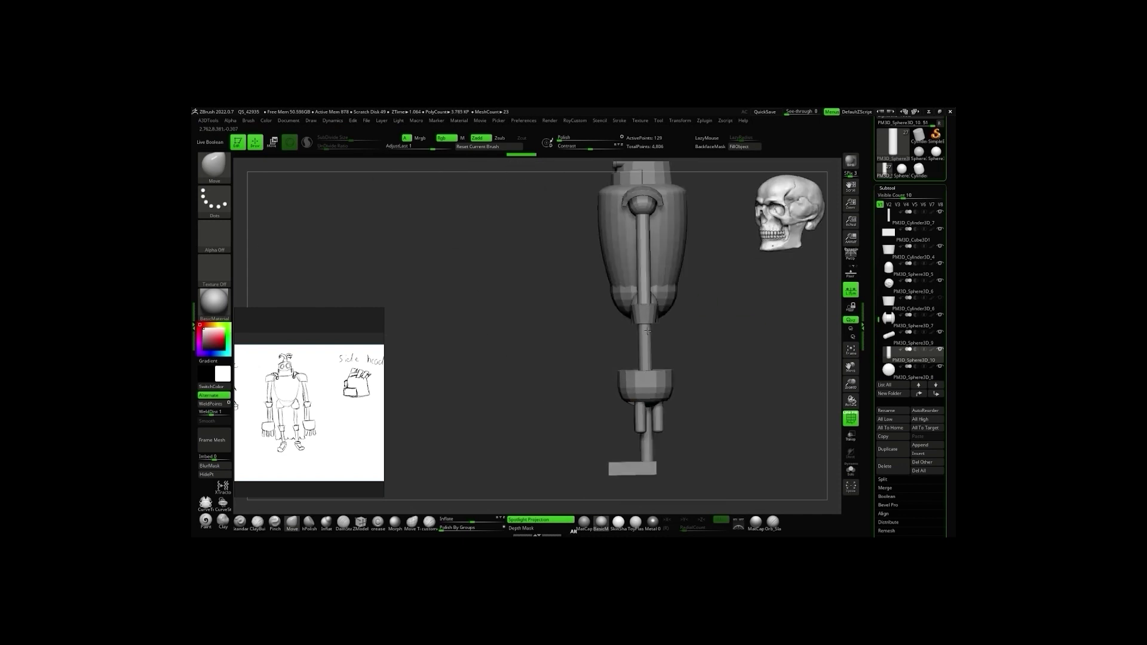
key("ctrl+shift+t")
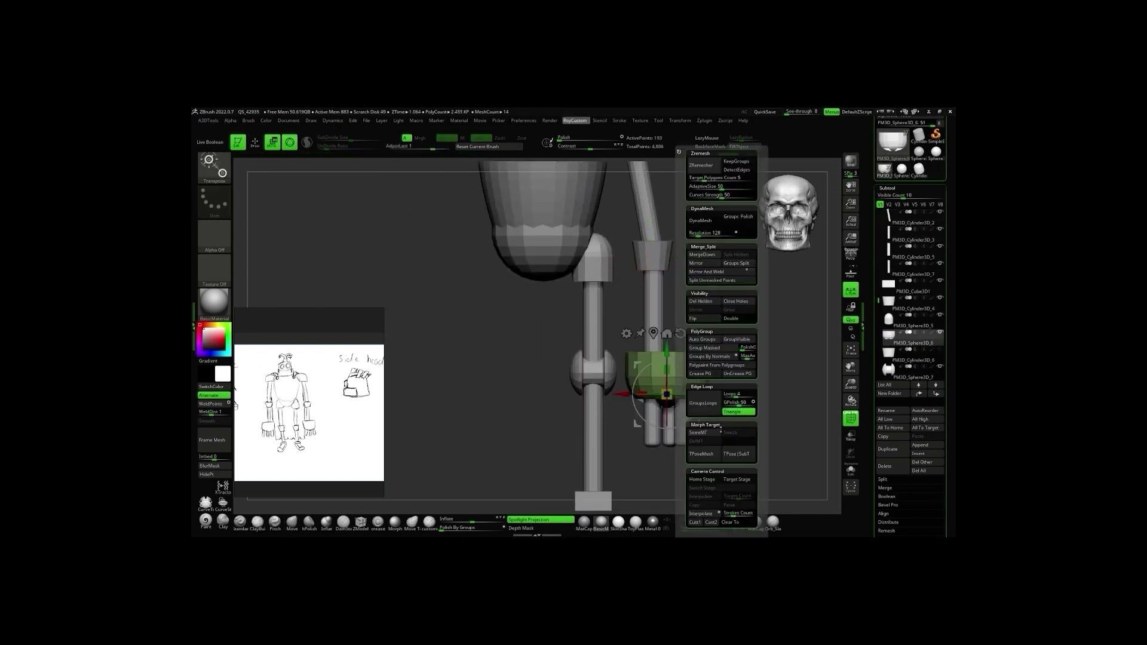
key("ctrl+z")
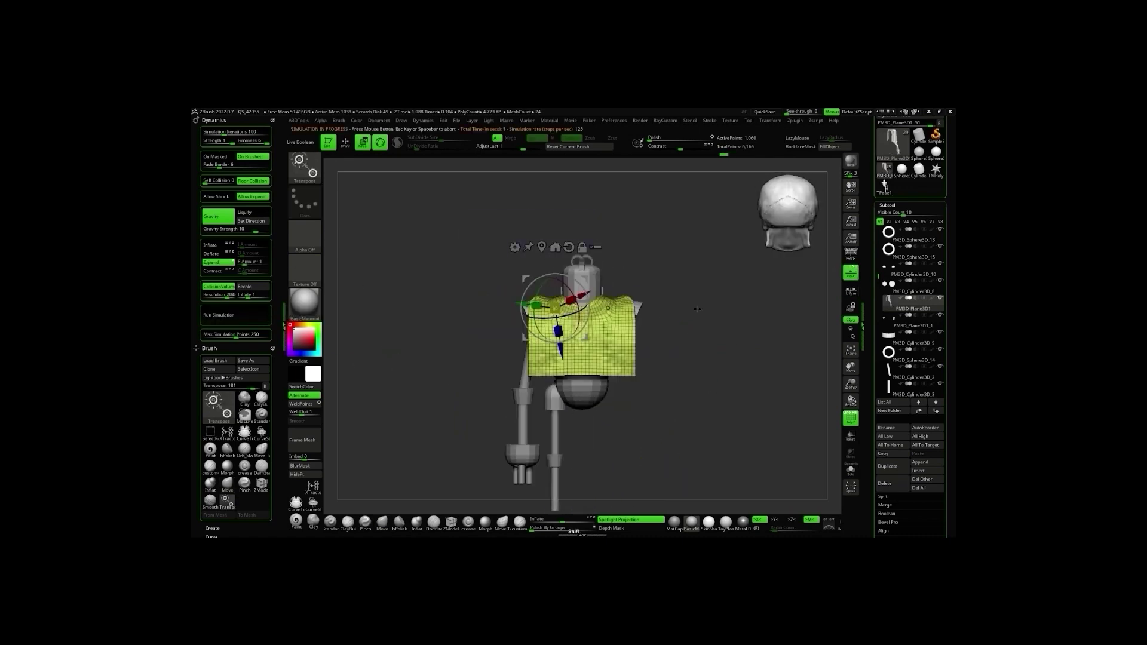
Stop the cloth from inflating and view the settled drape from below
left_click(227, 263)
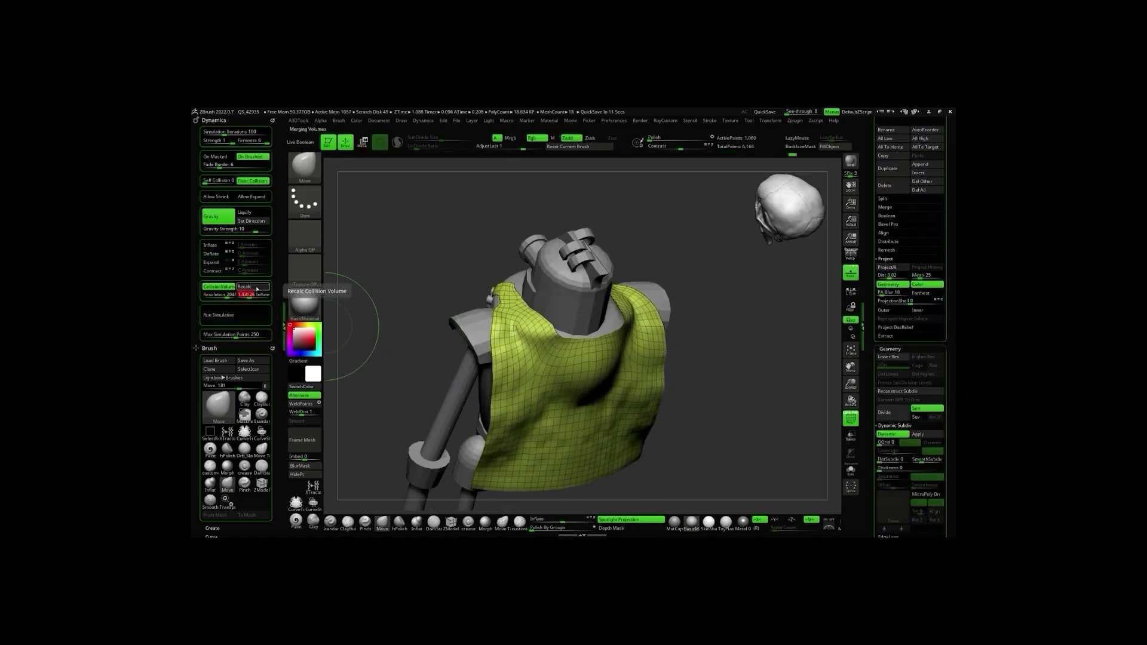
left_click_drag(598, 335, 687, 345, "alt")
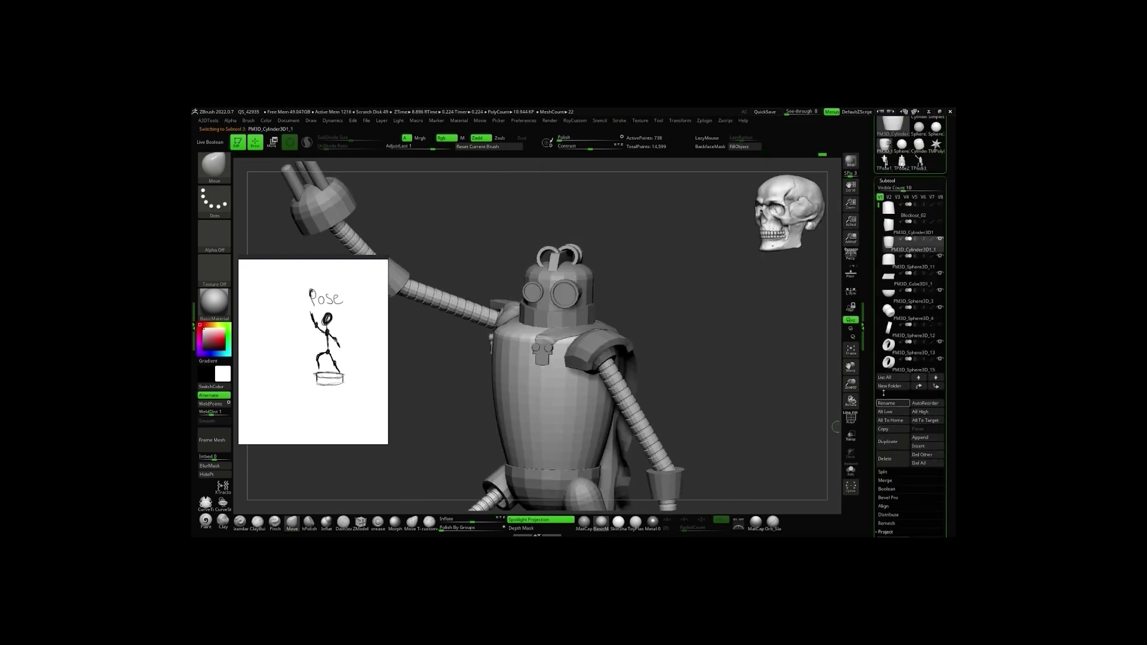
Move Mascot_low down the subtool list and rename the folder Mascot_high
left_click_drag(885, 252, 888, 311)
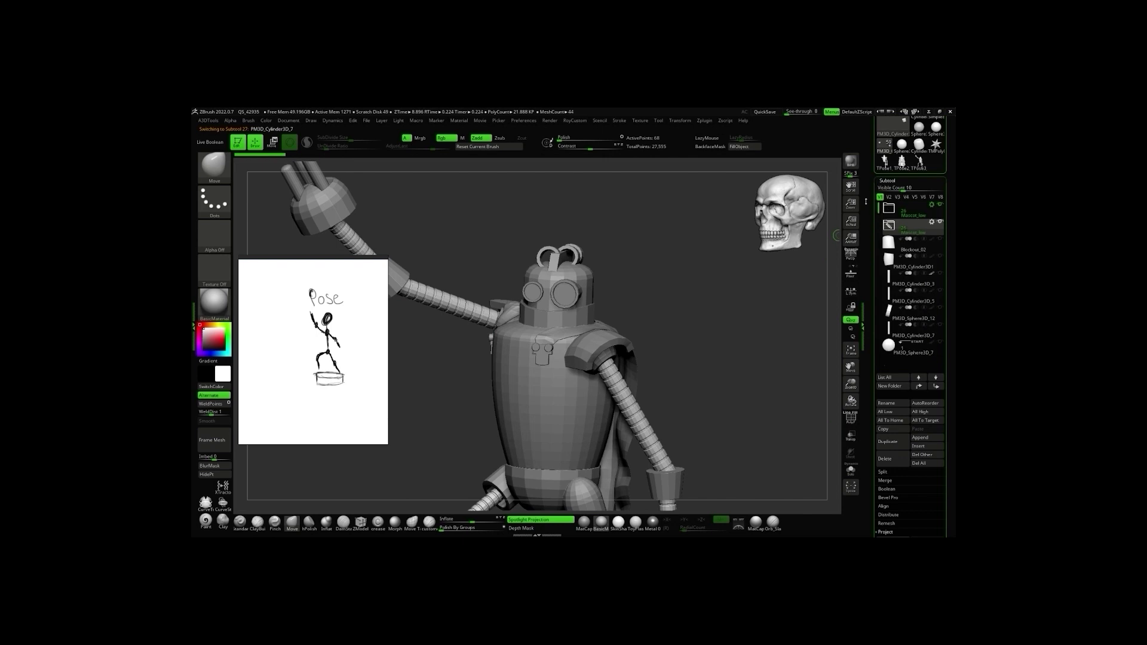
type("Mascot_high")
key("Return")
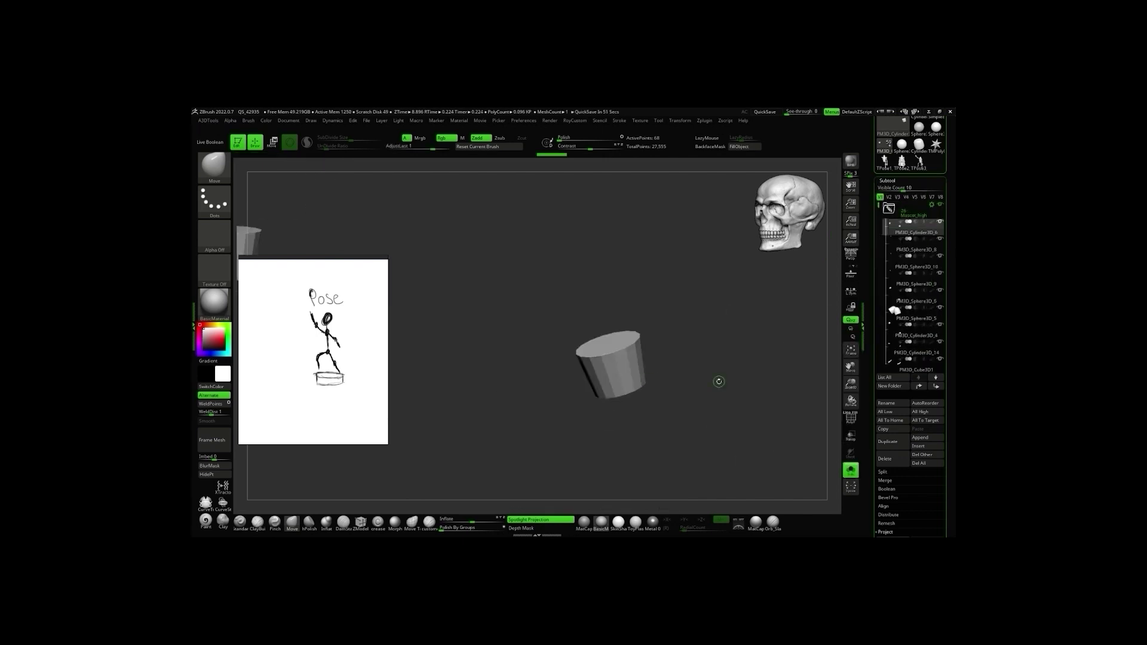
Subdivide the first cylinder, then inspect PM3D_Cylinder3D_16 and the next cylinders in ZModeler
key("ctrl+d")
left_click(851, 350)
left_click(897, 247)
left_click(916, 361)
key("b")
key("z")
key("m")
left_click_drag(688, 269, 605, 397)
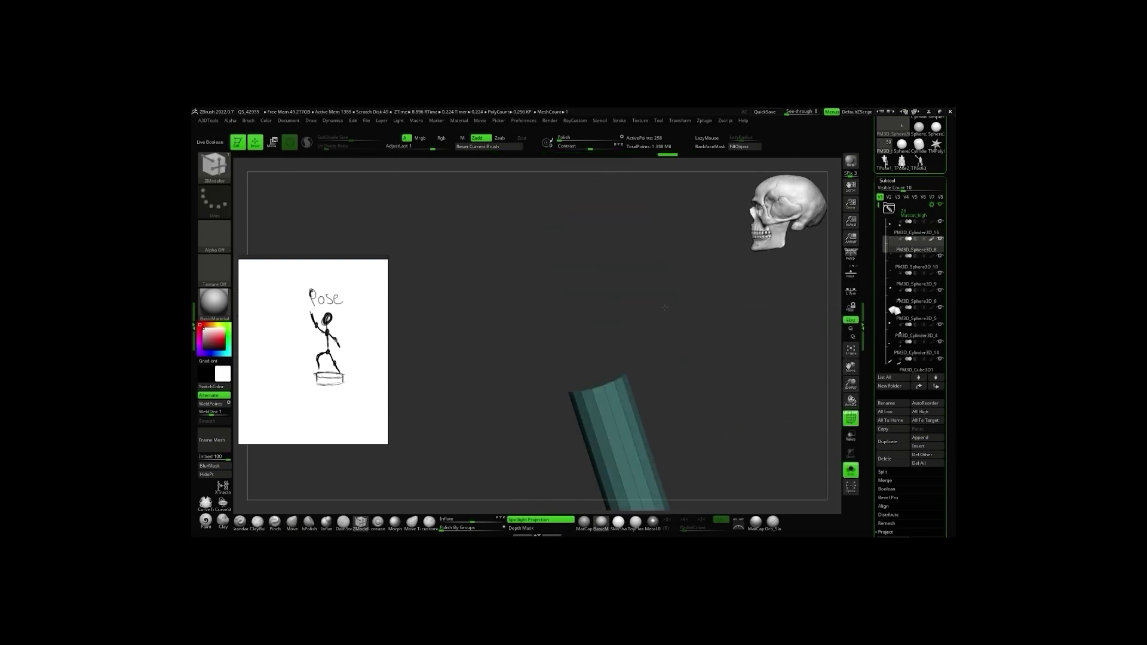
key("alt+a")
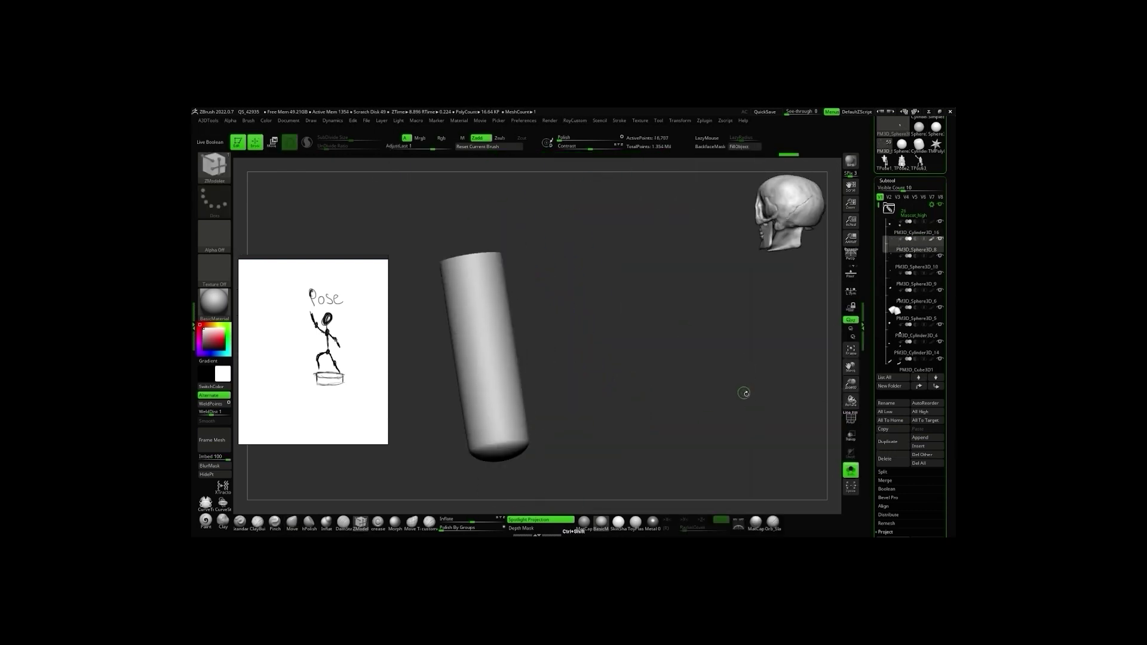
key("alt+a")
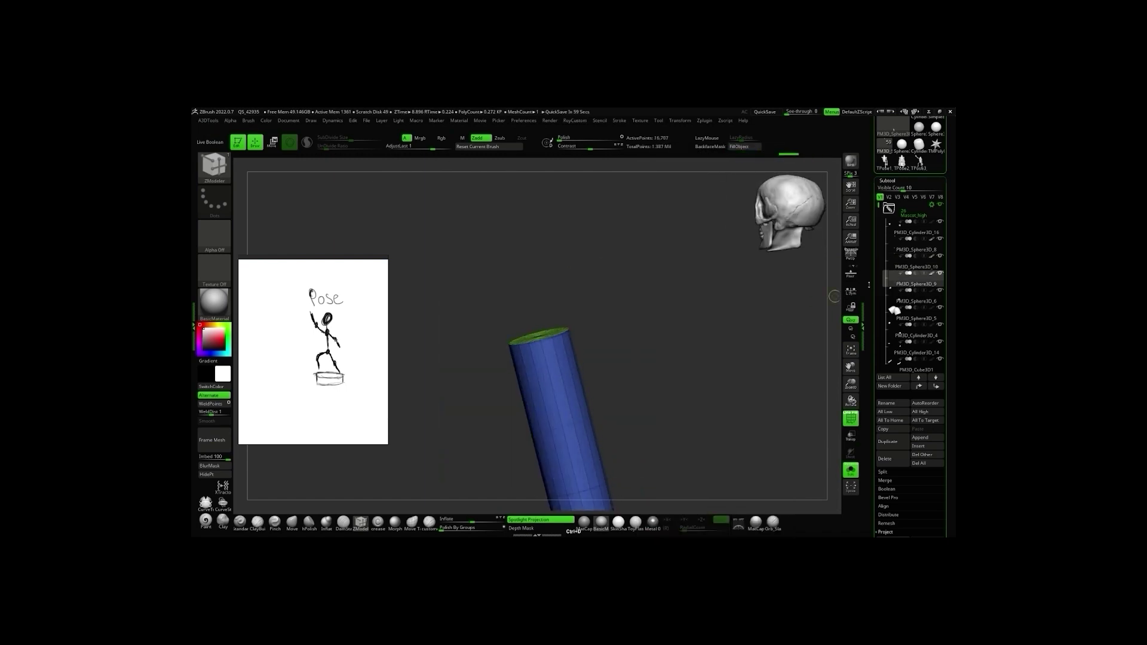
mouse_move(743, 402)
left_mouse_down()
mouse_move(720, 364)
mouse_move(718, 291)
left_mouse_up()
Subdivide parts one by one, including PM3D_Cylinder3D_14, the curved segment and plane
key("alt+a")
left_click(747, 354)
key("alt+a")
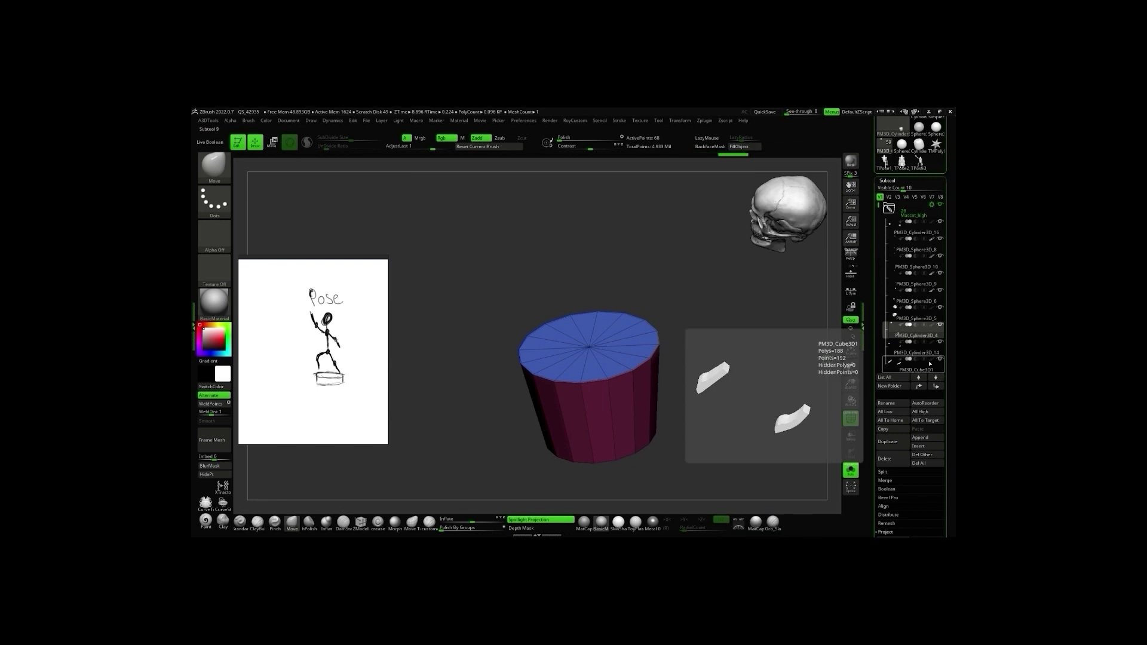
left_click(794, 356)
key("alt+a")
left_click(642, 440)
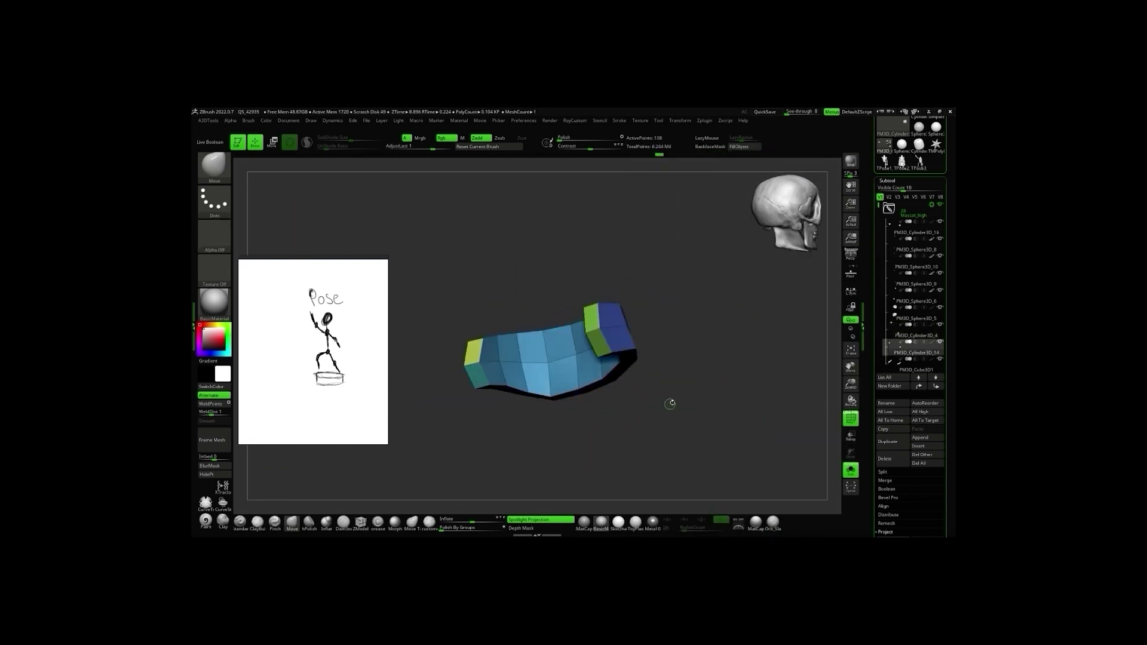
key("alt+a")
left_click(651, 388)
key("shift+f")
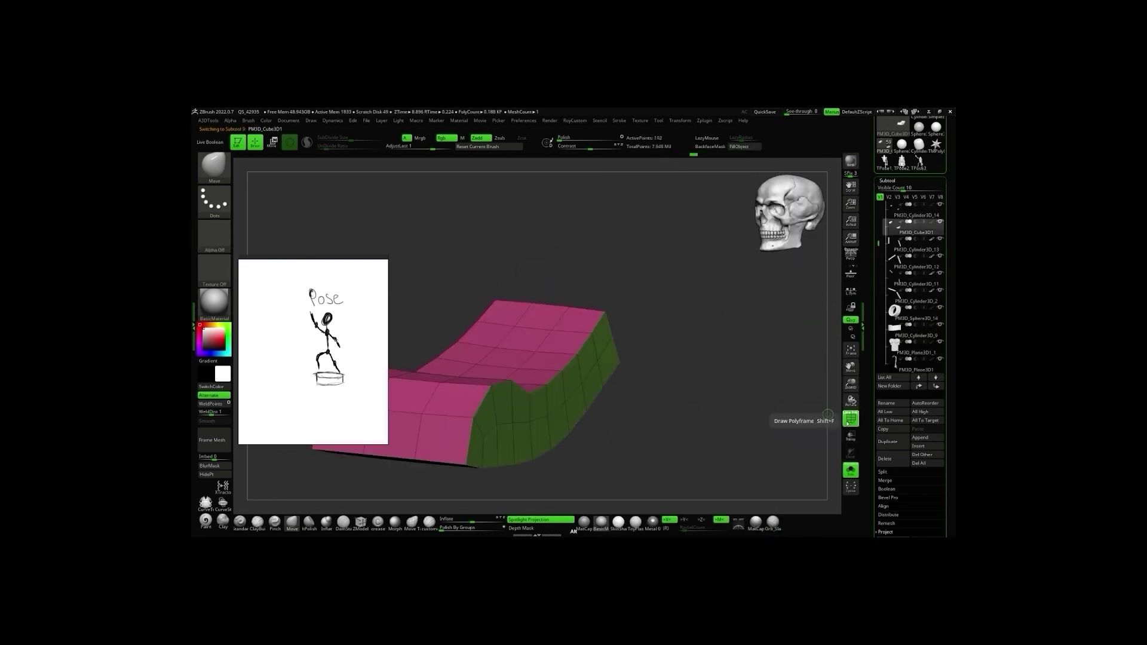
key("alt+a")
left_click(658, 461)
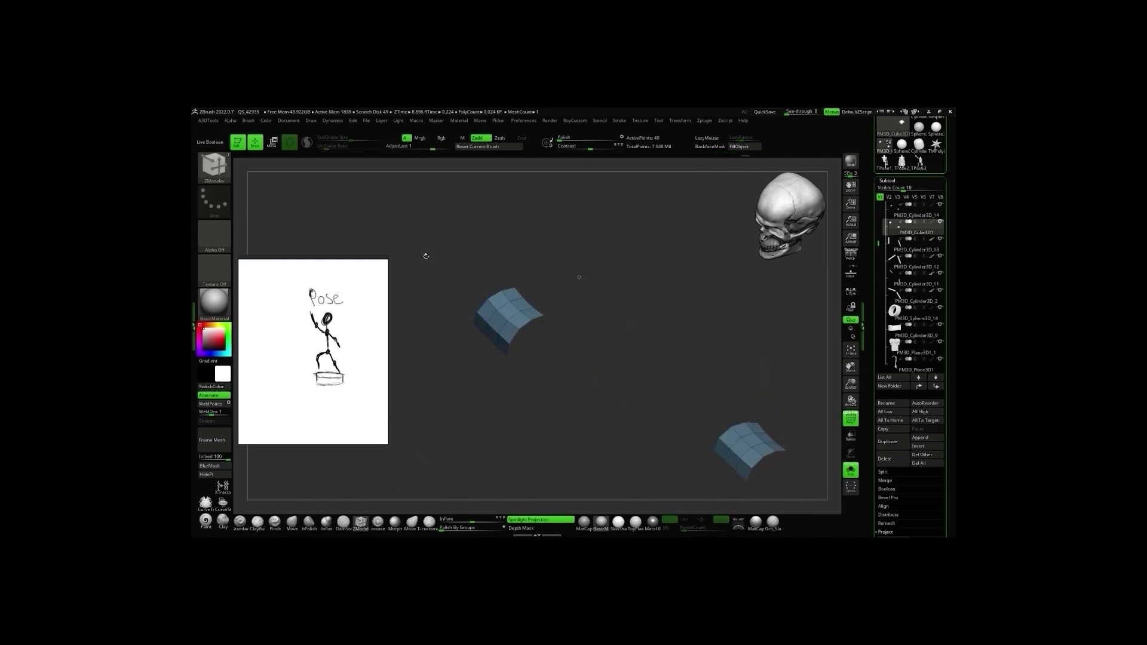
key("alt+a")
Subdivide the large curved segment and ringed cylinders, undoing the extra ring subdivision
left_click(649, 354)
key("alt+a")
left_click(692, 384)
key("alt+a")
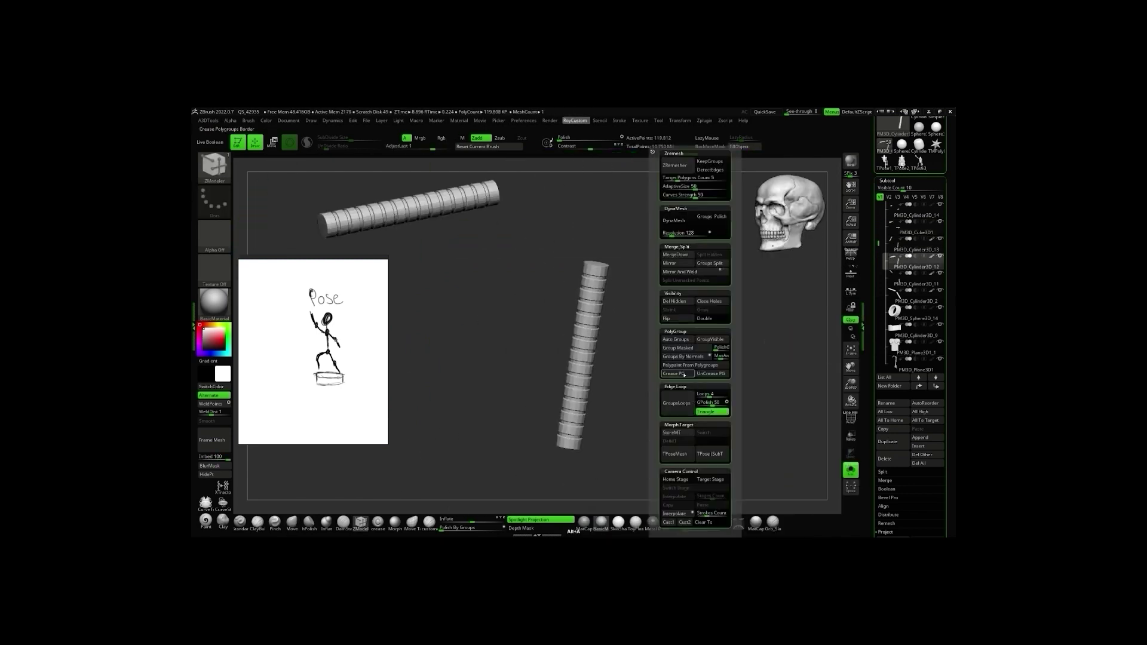
left_click(556, 353)
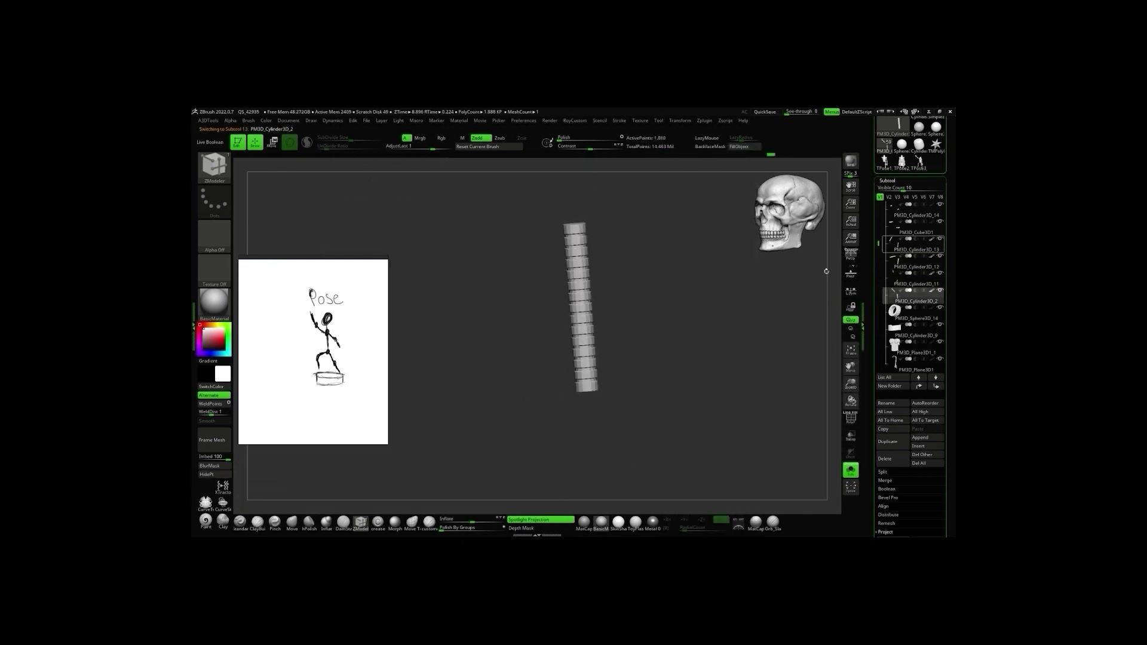
key("ctrl+d")
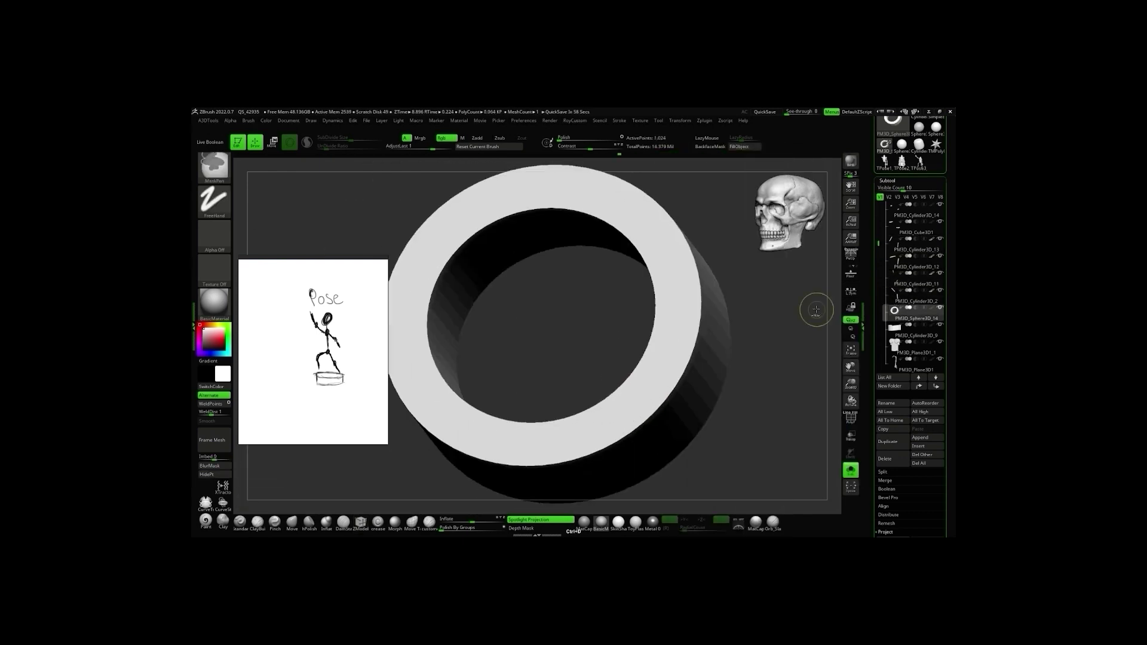
key("ctrl+z")
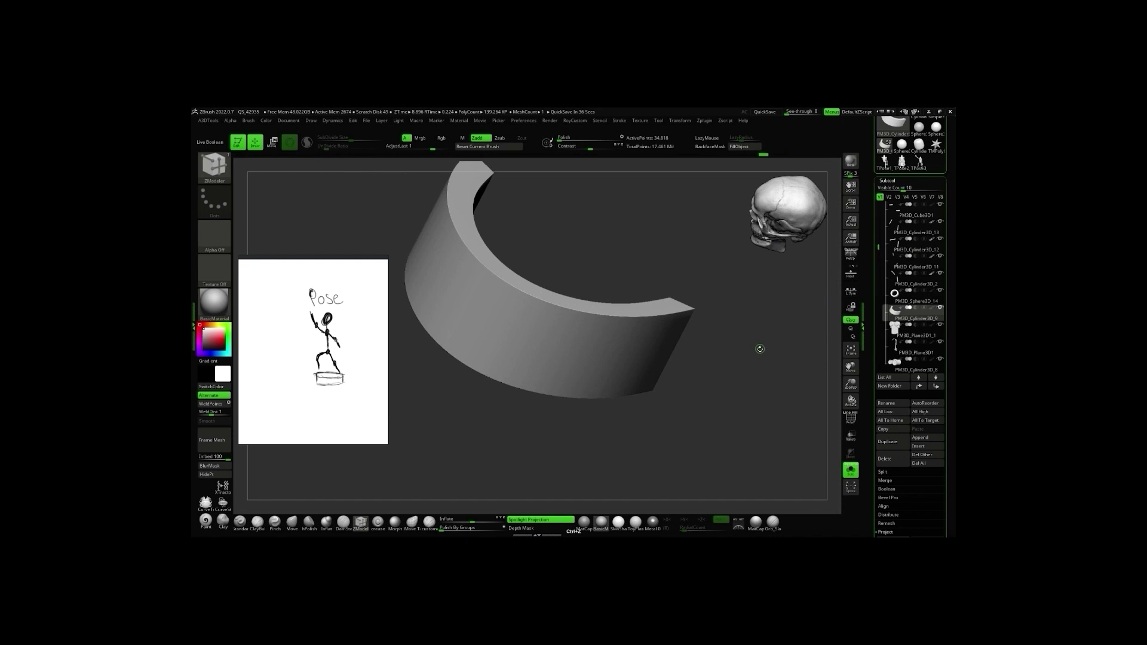
key("Down")
key("b")
key("m")
key("v")
left_click_drag(300, 171, 603, 373)
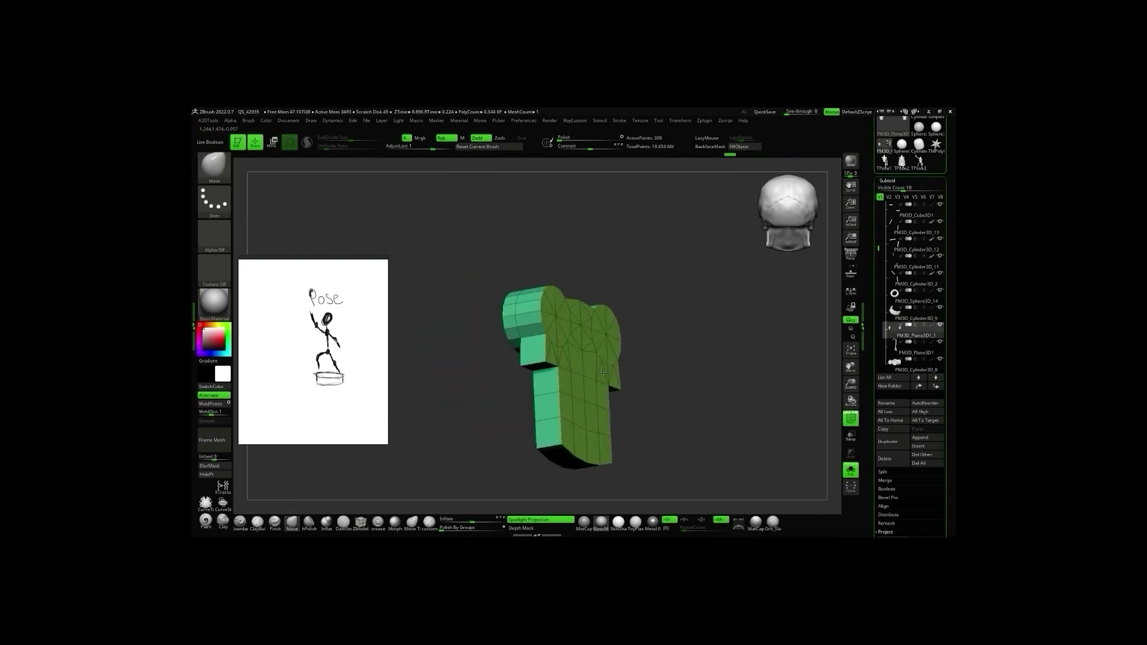
Subdivide the cloak plane into dense cloth and orbit around the robot to inspect it
mouse_move(660, 404)
left_mouse_down()
mouse_move(551, 362)
mouse_move(819, 448)
left_mouse_up()
key("ctrl+d")
key("ctrl+d")
key("ctrl+d")
key("ctrl+d")
key("shift+f")
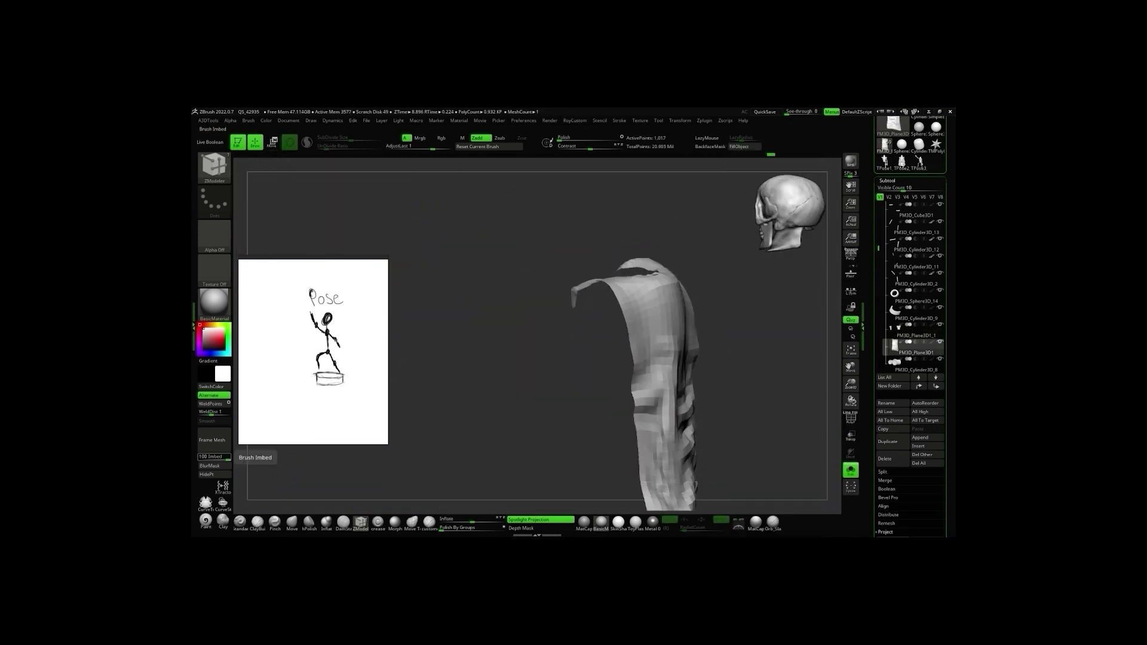
mouse_move(769, 367)
left_mouse_down()
mouse_move(777, 337)
mouse_move(791, 418)
mouse_move(704, 402)
mouse_move(797, 426)
left_mouse_up()
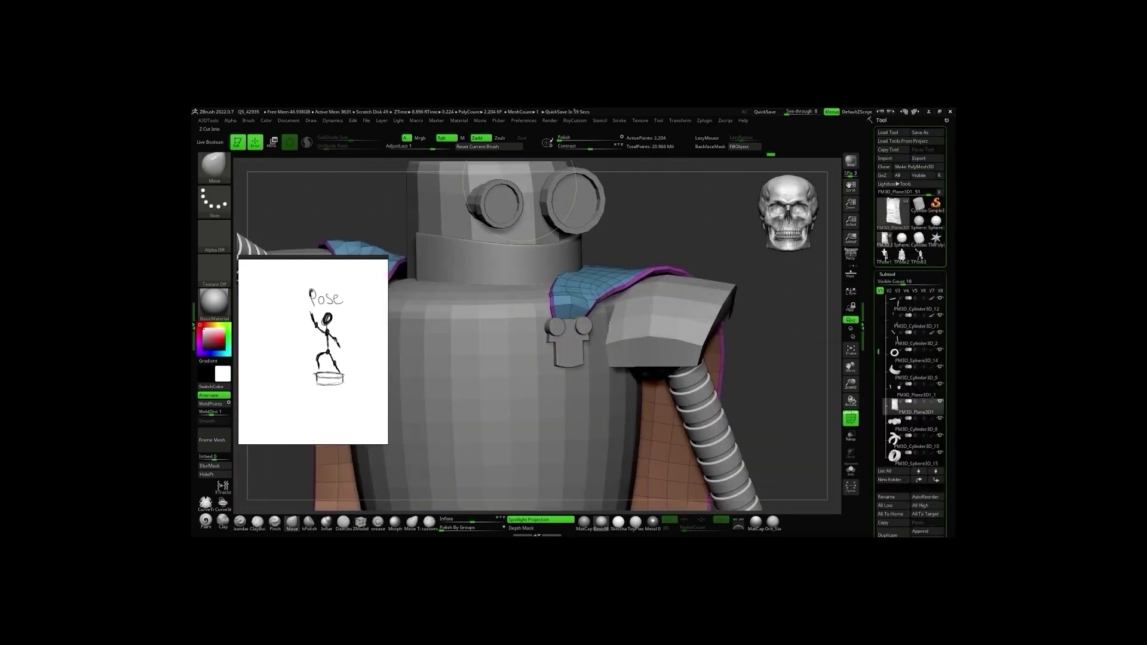
left_click_drag(513, 355, 743, 385)
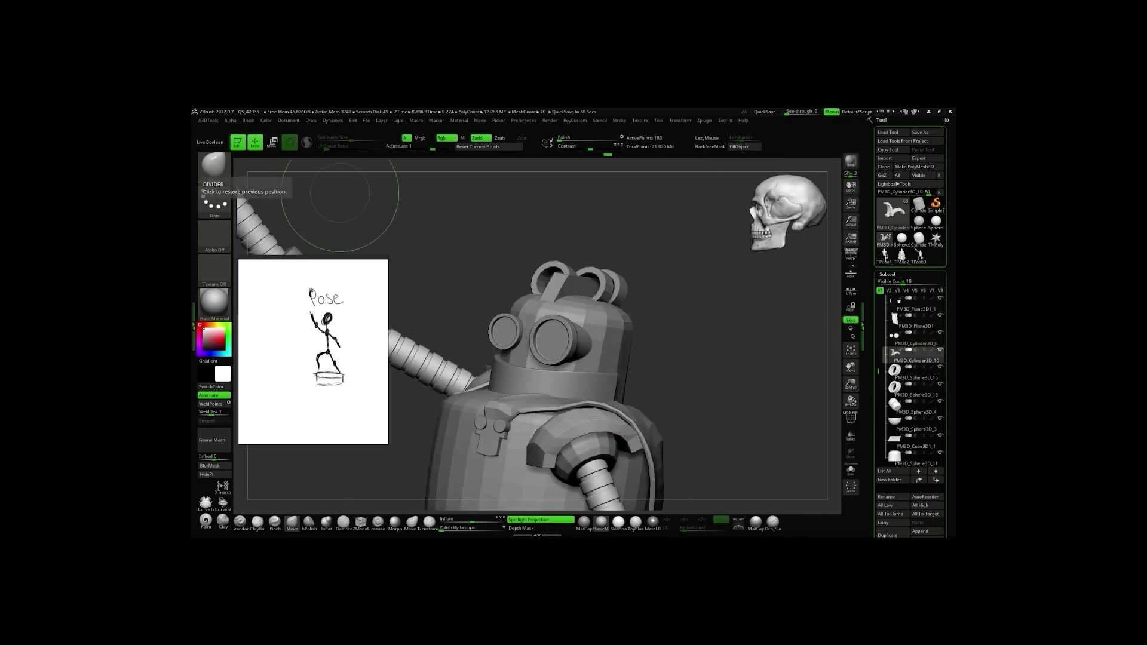
left_click_drag(752, 401, 432, 244)
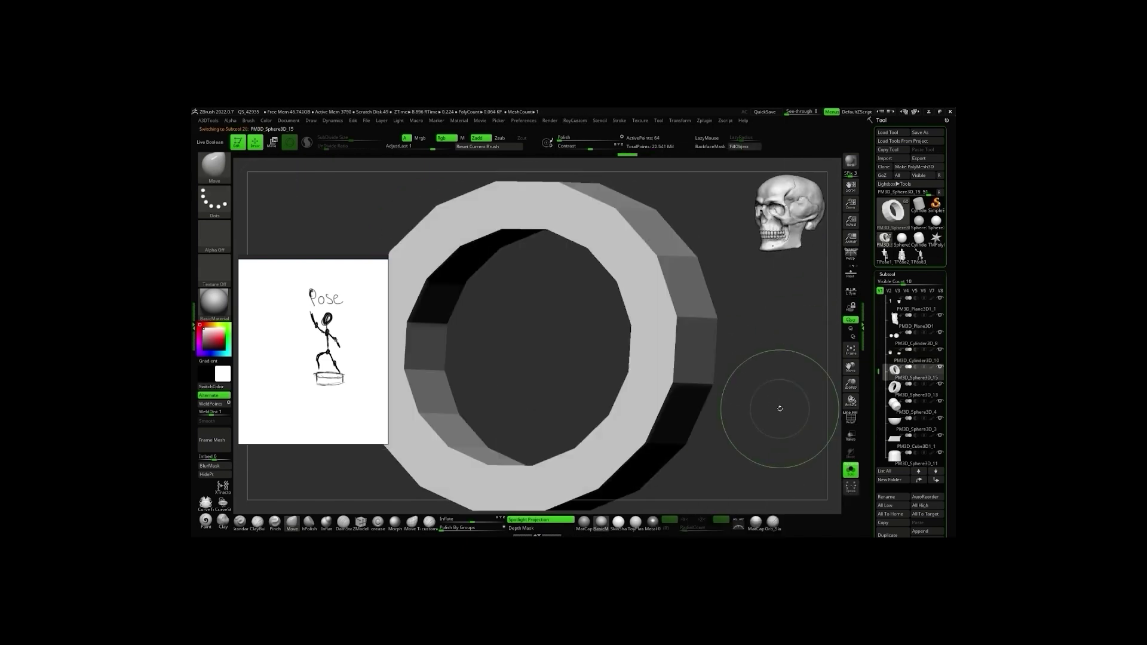
Subdivide both ring parts smoothly and turn the view toward the pedestal
key("ctrl+d")
left_click(694, 385, "alt")
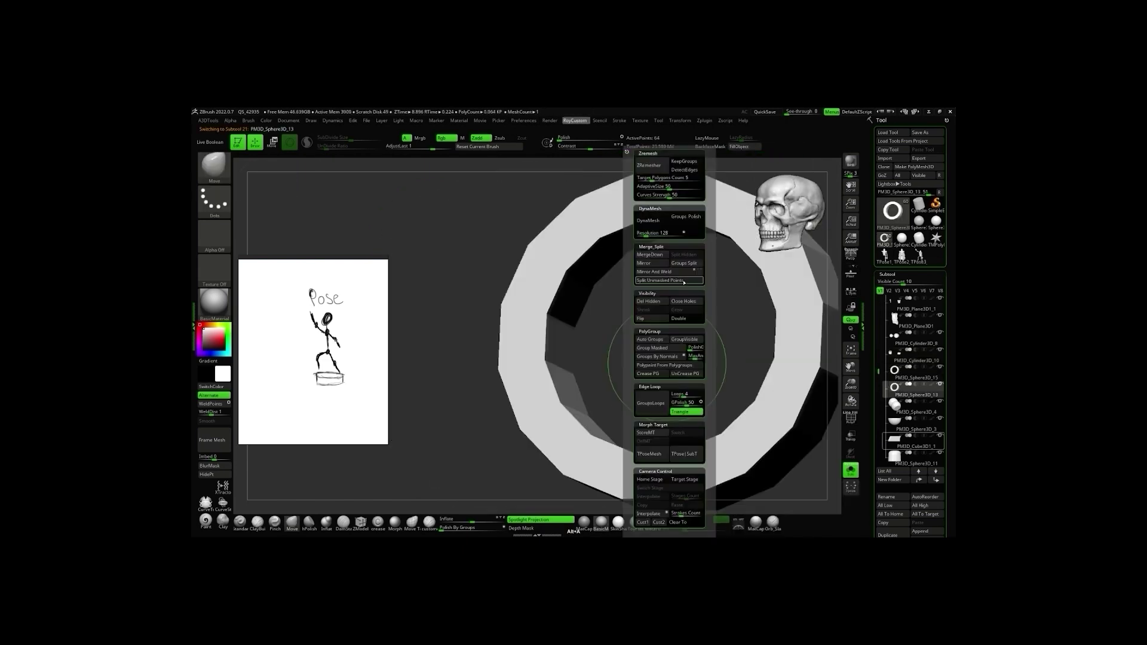
key("ctrl+d")
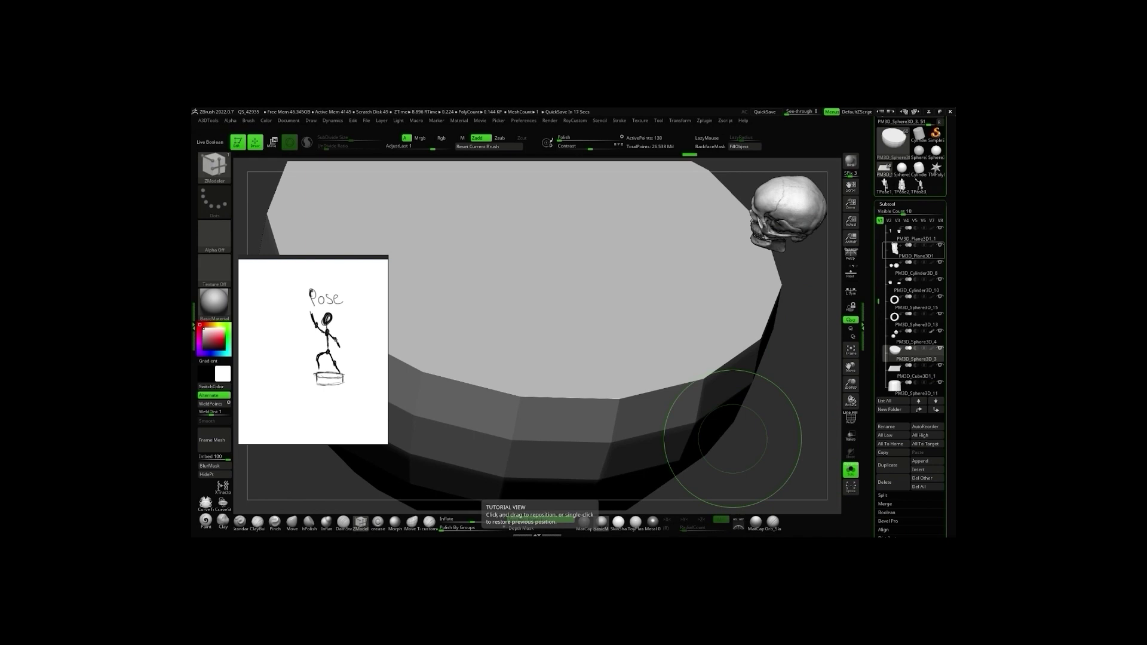
left_click_drag(733, 439, 797, 412)
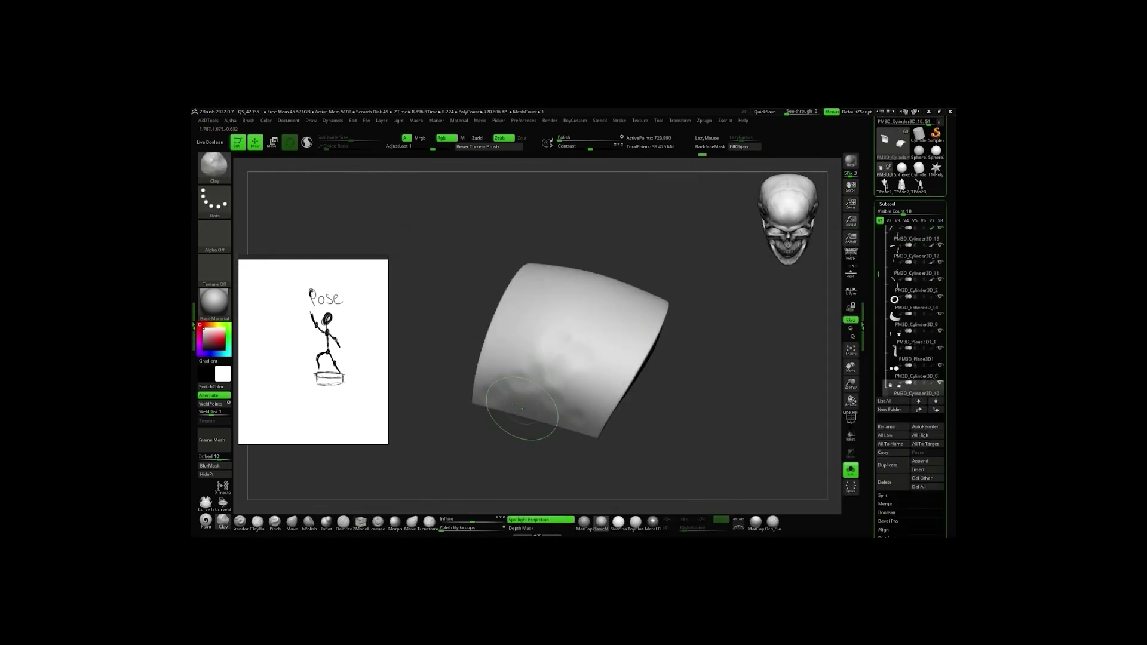
Orbit around the curved band and bowl piece to check their sides and top
left_click_drag(405, 389, 399, 230)
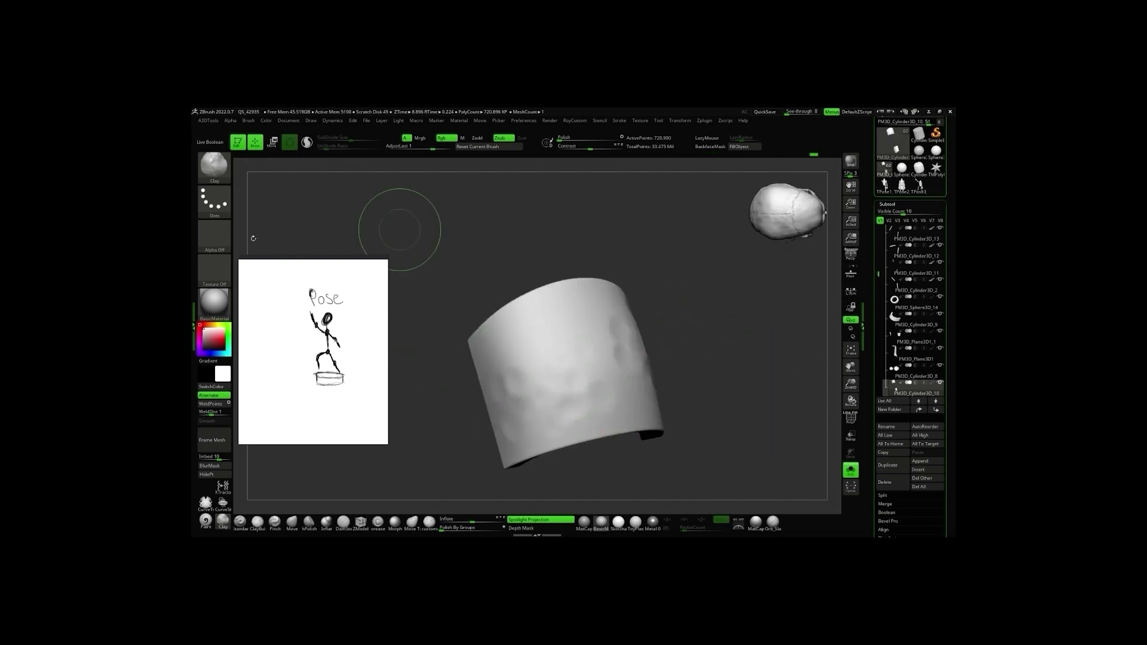
left_click_drag(681, 442, 622, 429)
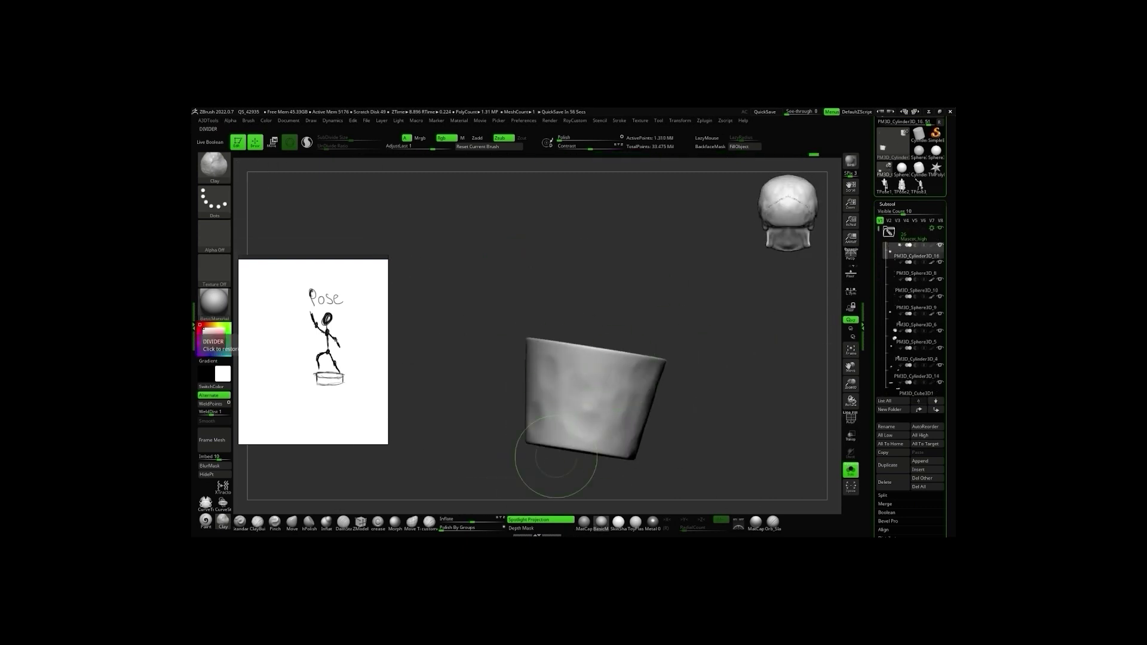
left_click_drag(601, 402, 537, 414)
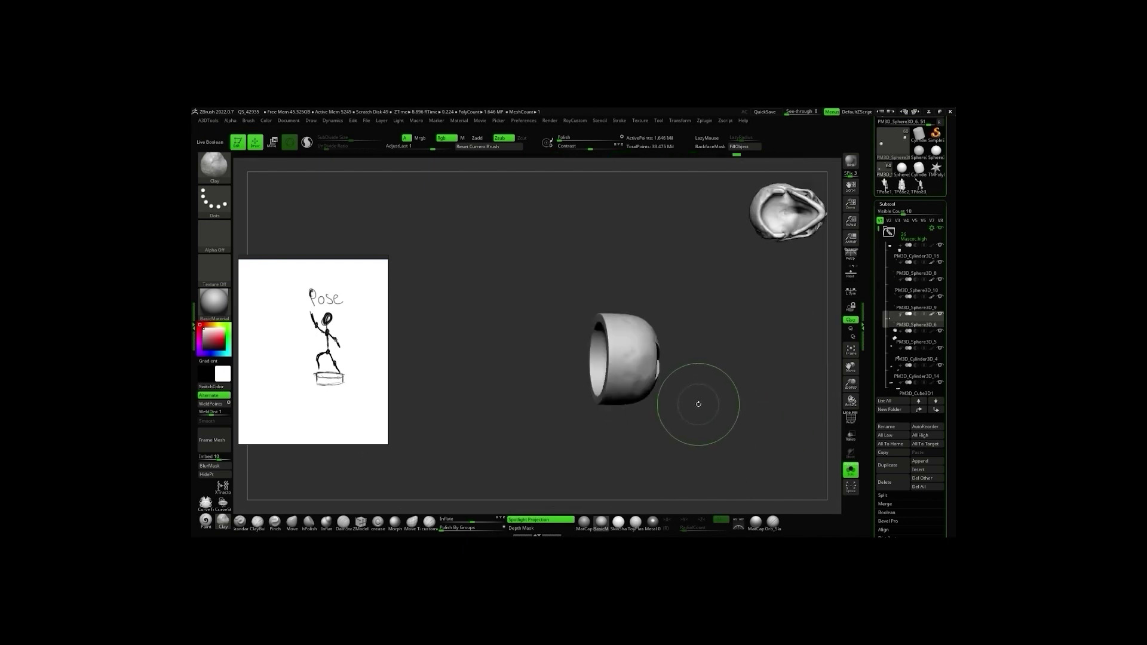
mouse_move(400, 294)
left_mouse_down()
mouse_move(603, 372)
mouse_move(606, 461)
mouse_move(712, 248)
mouse_move(725, 384)
mouse_move(681, 365)
left_mouse_up()
mouse_move(535, 443)
left_mouse_down()
mouse_move(282, 205)
mouse_move(691, 397)
mouse_move(582, 377)
left_mouse_up()
Make PM3D_Sphere3D_5 active, frame it, and orbit to inspect it from all sides
left_click(582, 377, "alt")
key("f")
right_click_drag(583, 376, 618, 376)
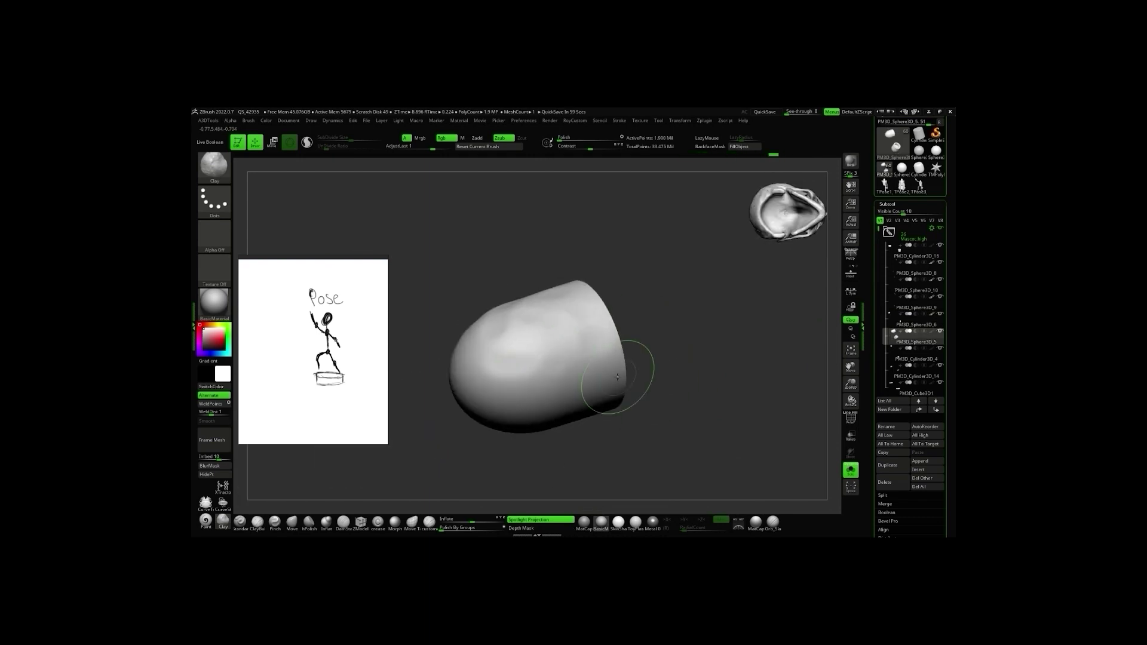
mouse_move(628, 407)
left_mouse_down()
mouse_move(732, 353)
mouse_move(577, 381)
left_mouse_up()
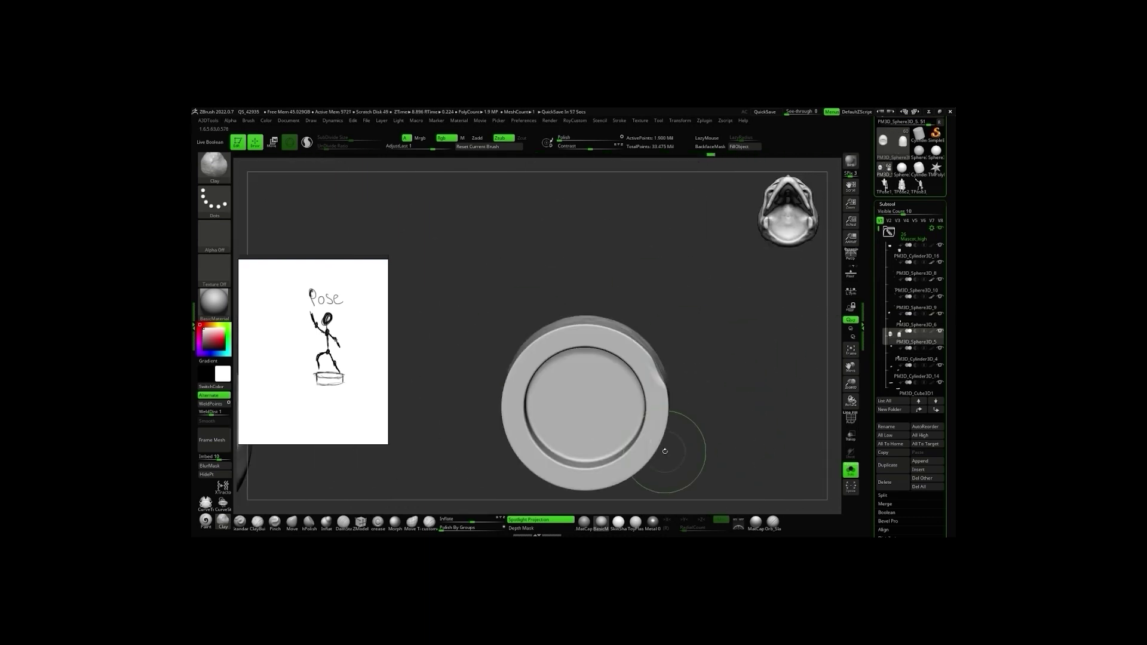
mouse_move(706, 382)
left_mouse_down()
mouse_move(751, 410)
mouse_move(667, 449)
left_mouse_up()
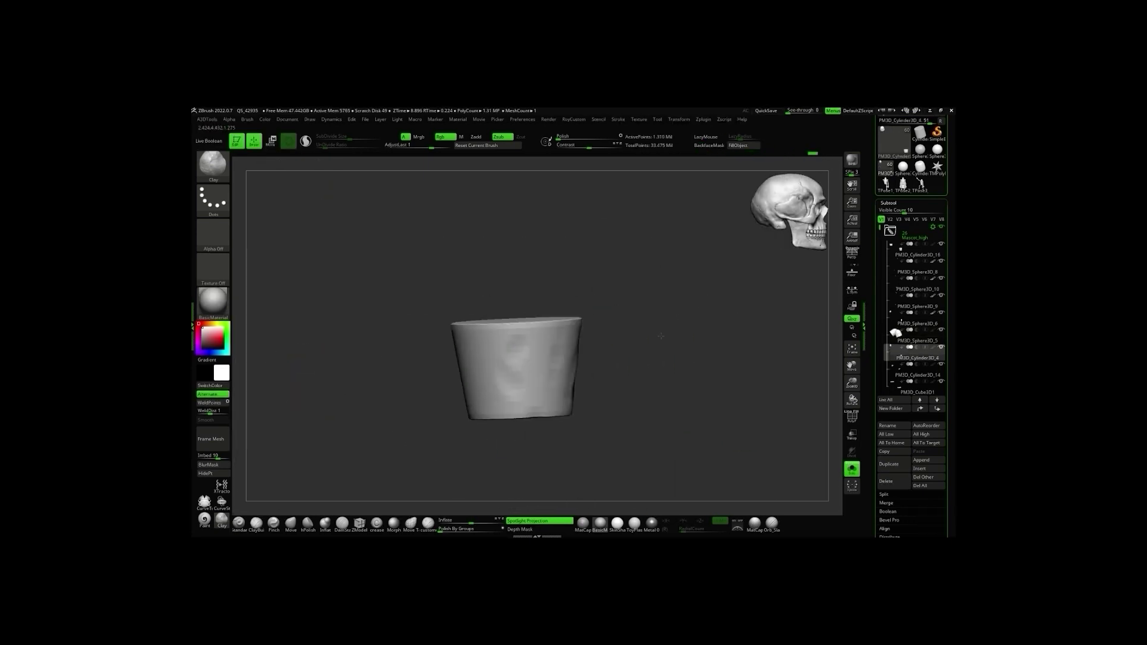
mouse_move(506, 330)
left_mouse_down()
mouse_move(453, 377)
mouse_move(622, 402)
left_mouse_up()
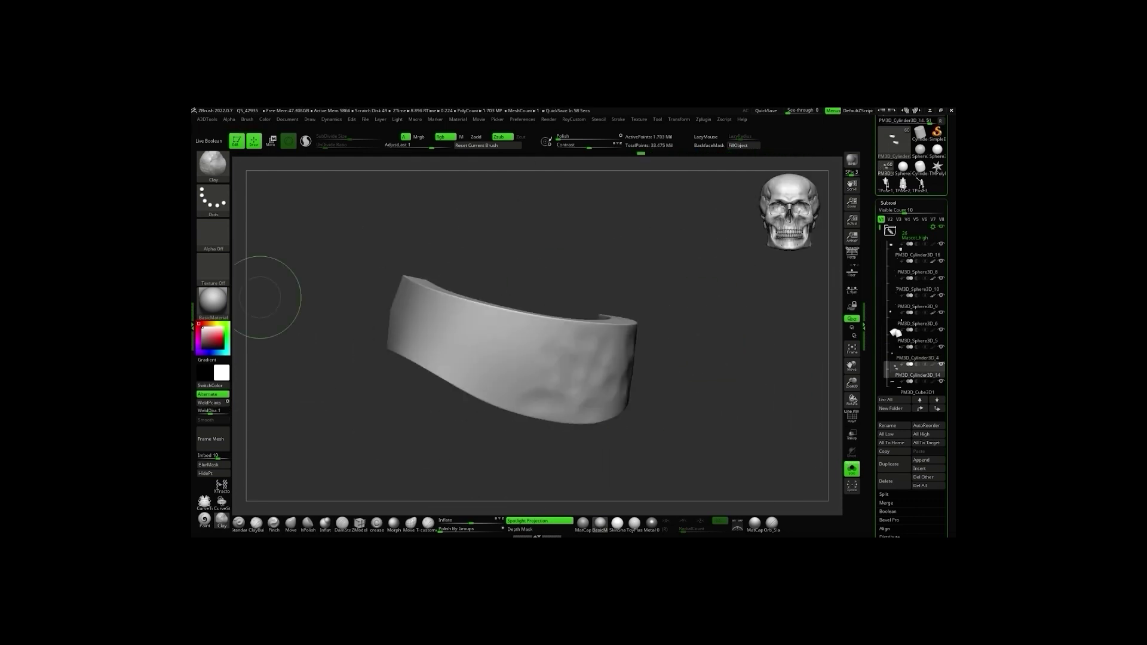
mouse_move(648, 325)
left_mouse_down()
mouse_move(546, 438)
mouse_move(608, 336)
mouse_move(669, 315)
mouse_move(646, 333)
mouse_move(423, 167)
mouse_move(653, 333)
mouse_move(408, 383)
mouse_move(584, 356)
mouse_move(532, 466)
mouse_move(597, 299)
mouse_move(514, 397)
mouse_move(648, 328)
mouse_move(598, 359)
mouse_move(567, 298)
mouse_move(627, 269)
mouse_move(643, 324)
mouse_move(585, 335)
mouse_move(501, 324)
mouse_move(450, 180)
mouse_move(648, 320)
mouse_move(509, 339)
left_mouse_up()
left_click_drag(661, 351, 644, 339)
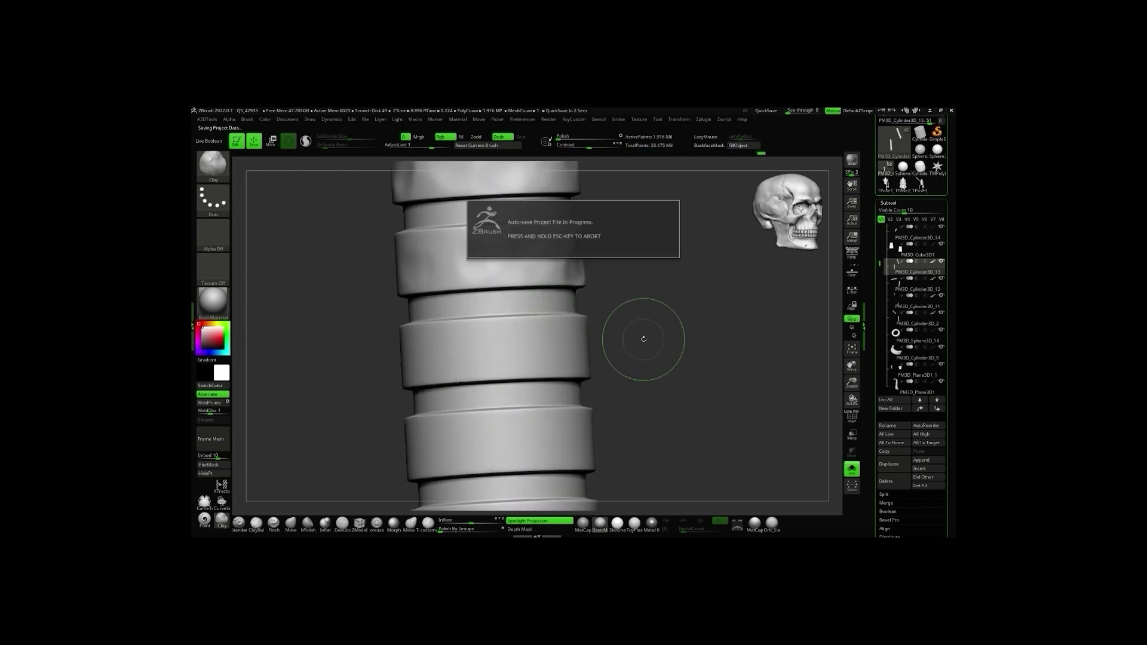
Orbit and zoom around the ribbed cylinder stack to check its dented bands and gaps
left_click_drag(644, 339, 668, 351)
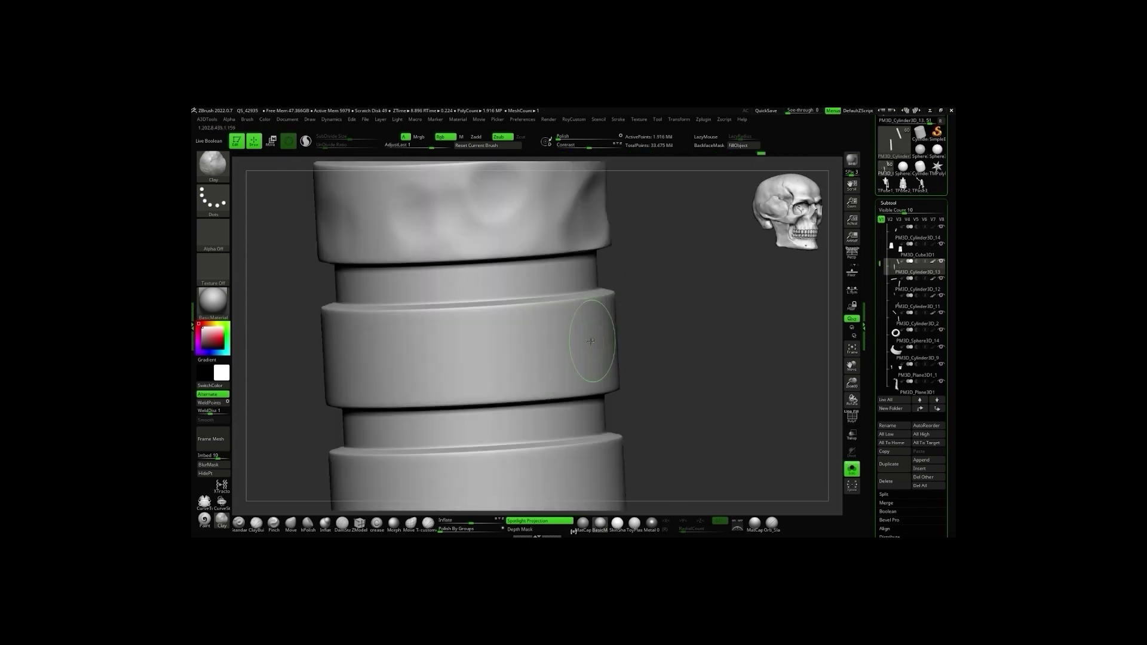
mouse_move(626, 173)
left_mouse_down()
mouse_move(627, 333)
mouse_move(257, 289)
left_mouse_up()
left_click_drag(501, 352, 551, 383)
mouse_move(607, 291)
left_mouse_down()
mouse_move(635, 382)
mouse_move(545, 417)
mouse_move(584, 363)
left_mouse_up()
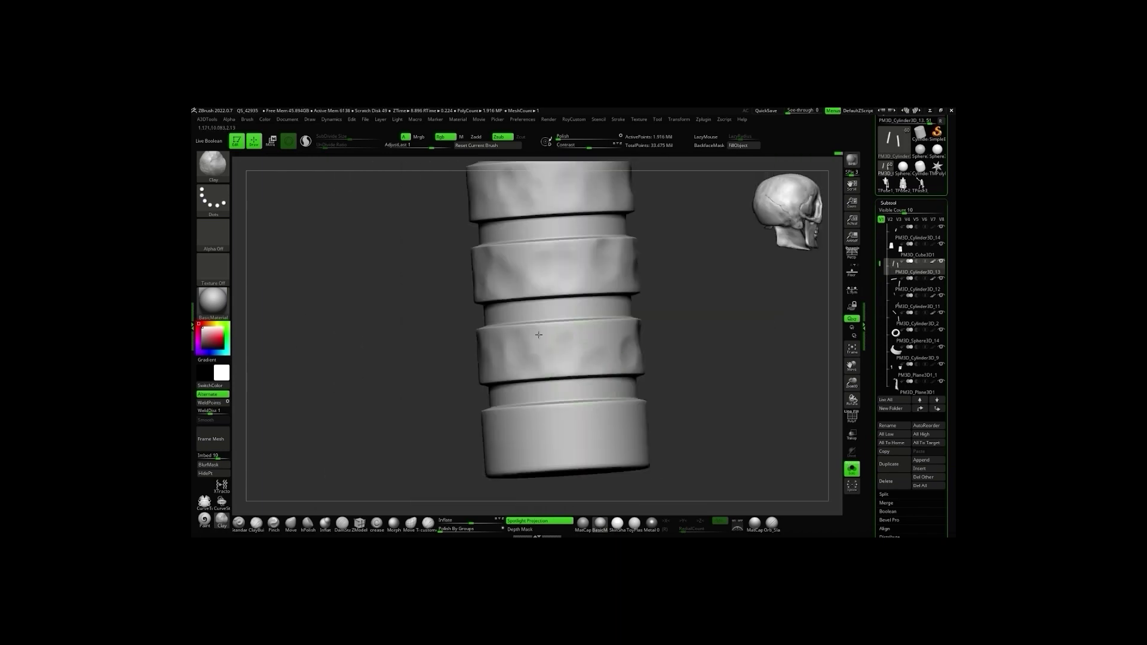
mouse_move(649, 371)
left_mouse_down()
mouse_move(499, 380)
mouse_move(626, 370)
left_mouse_up()
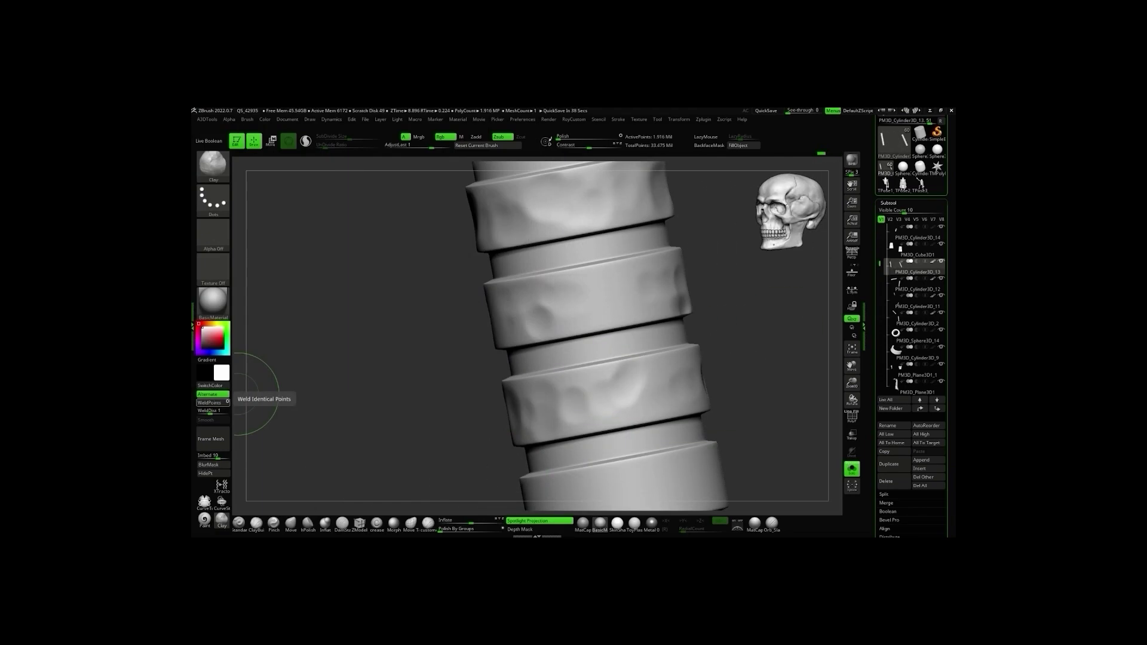
mouse_move(567, 371)
left_mouse_down()
mouse_move(702, 397)
mouse_move(658, 408)
mouse_move(728, 357)
left_mouse_up()
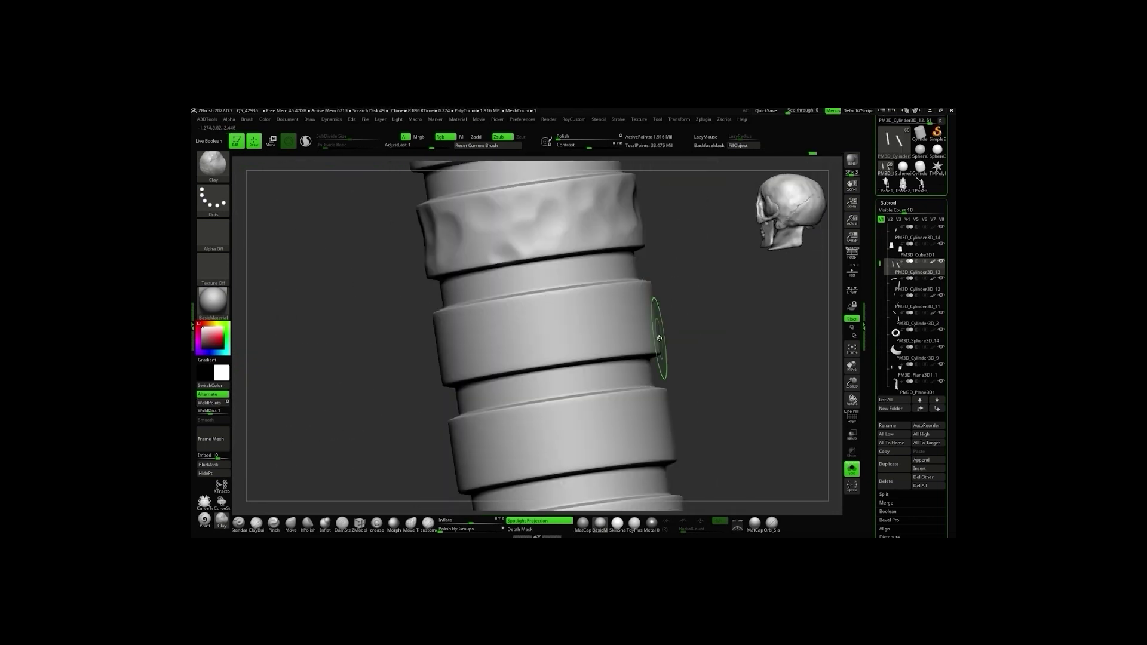
mouse_move(600, 343)
left_mouse_down()
mouse_move(774, 302)
mouse_move(680, 411)
mouse_move(237, 324)
left_mouse_up()
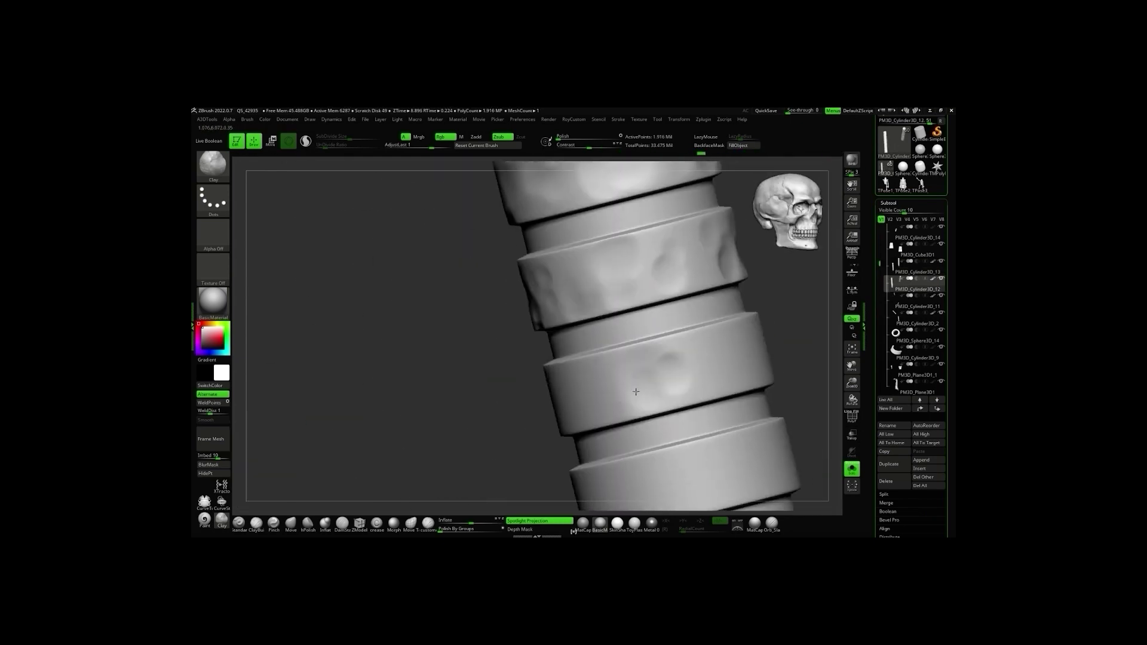
mouse_move(753, 350)
left_mouse_down()
mouse_move(486, 376)
mouse_move(636, 398)
left_mouse_up()
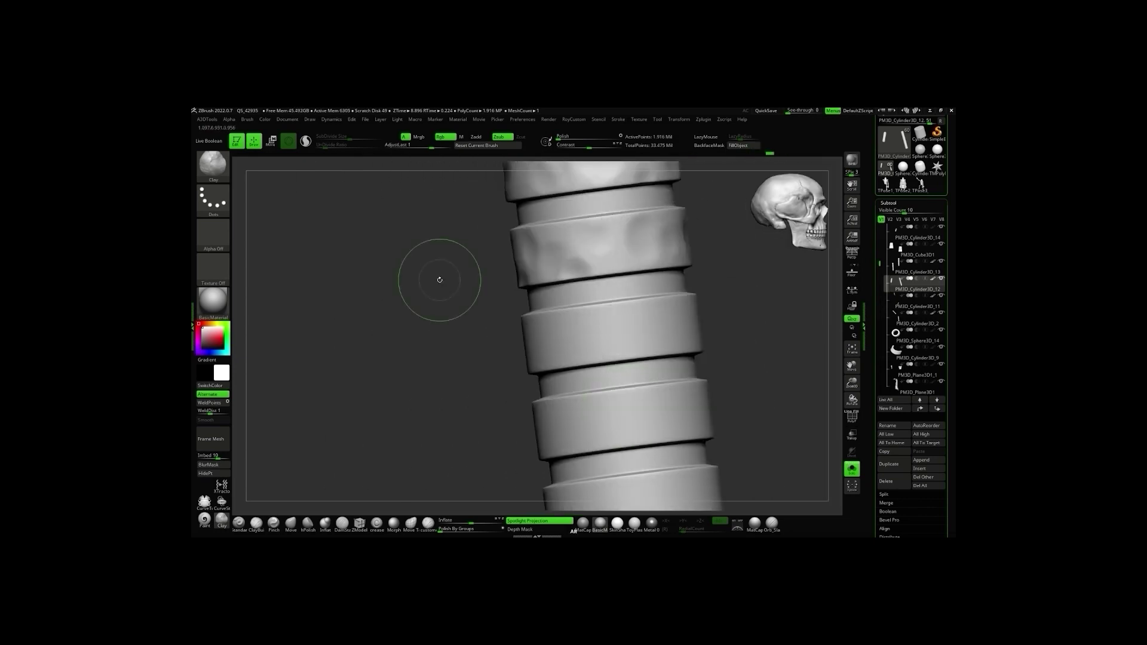
left_click_drag(440, 280, 403, 368)
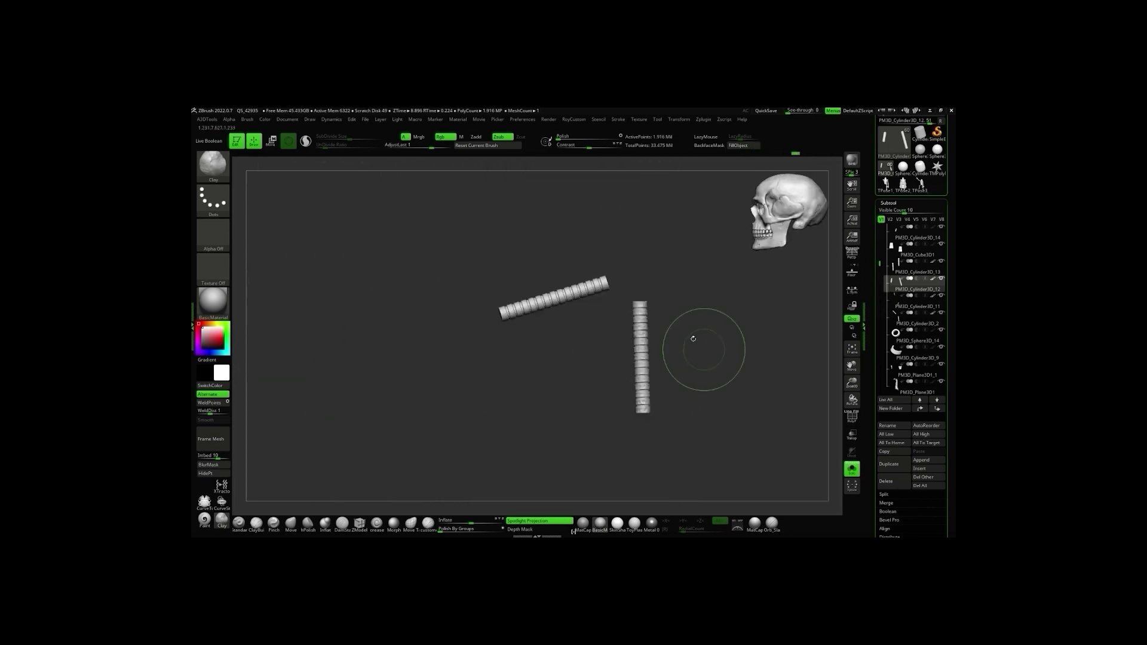
left_click_drag(694, 339, 665, 386)
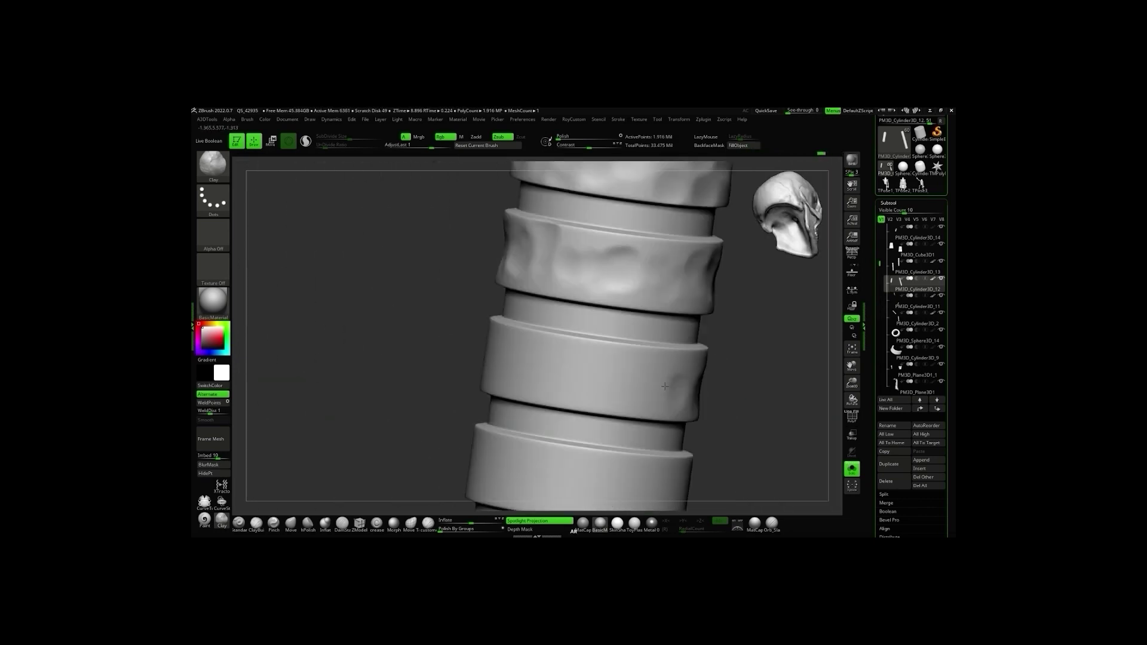
mouse_move(389, 383)
left_mouse_down()
mouse_move(382, 370)
mouse_move(661, 374)
mouse_move(563, 376)
left_mouse_up()
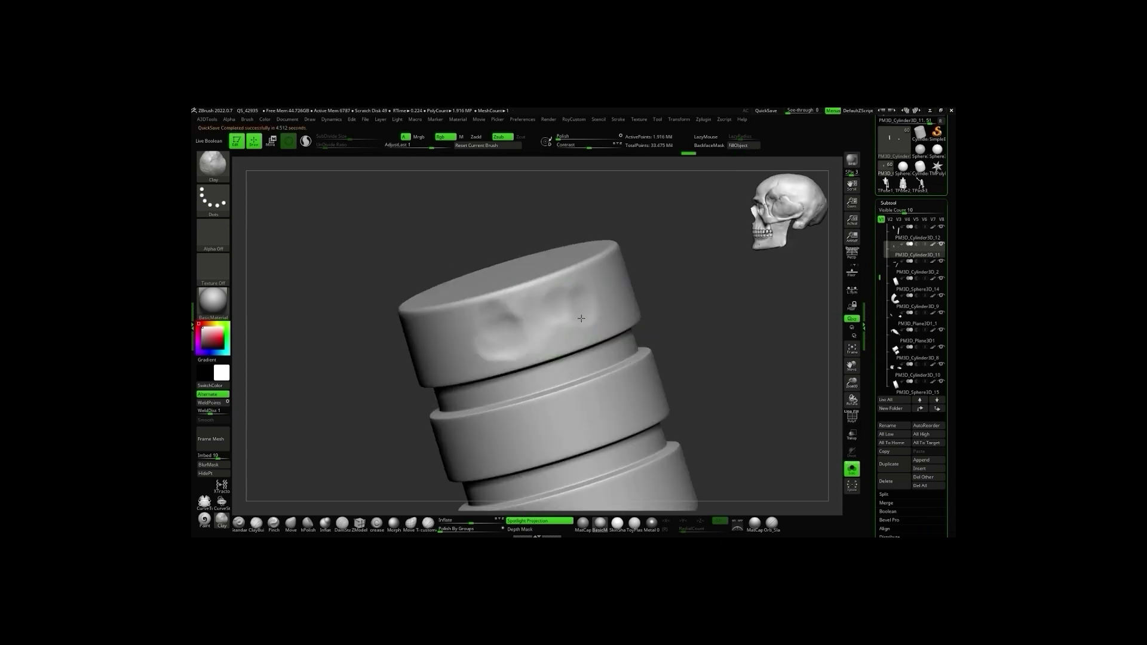
Inspect the stack's dented bands in close-ups, ending on an upright front view
left_click_drag(554, 381, 673, 344)
mouse_move(513, 443)
left_mouse_down()
mouse_move(559, 371)
mouse_move(753, 358)
mouse_move(743, 353)
mouse_move(691, 400)
left_mouse_up()
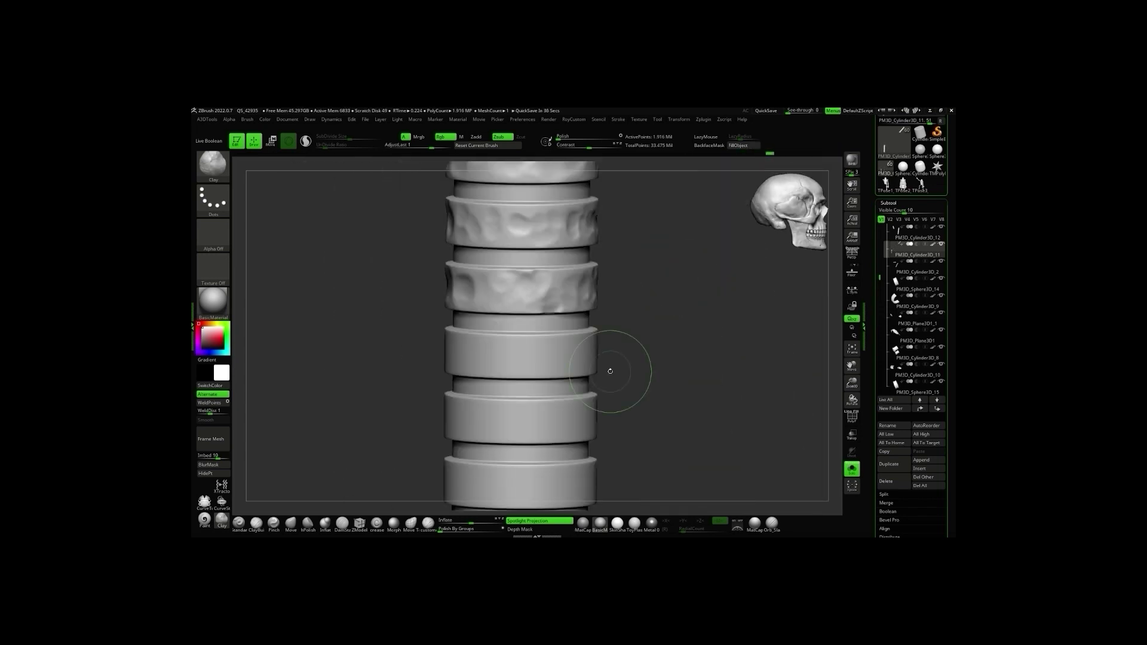
mouse_move(610, 371)
left_mouse_down()
mouse_move(738, 328)
mouse_move(564, 379)
mouse_move(576, 389)
left_mouse_up()
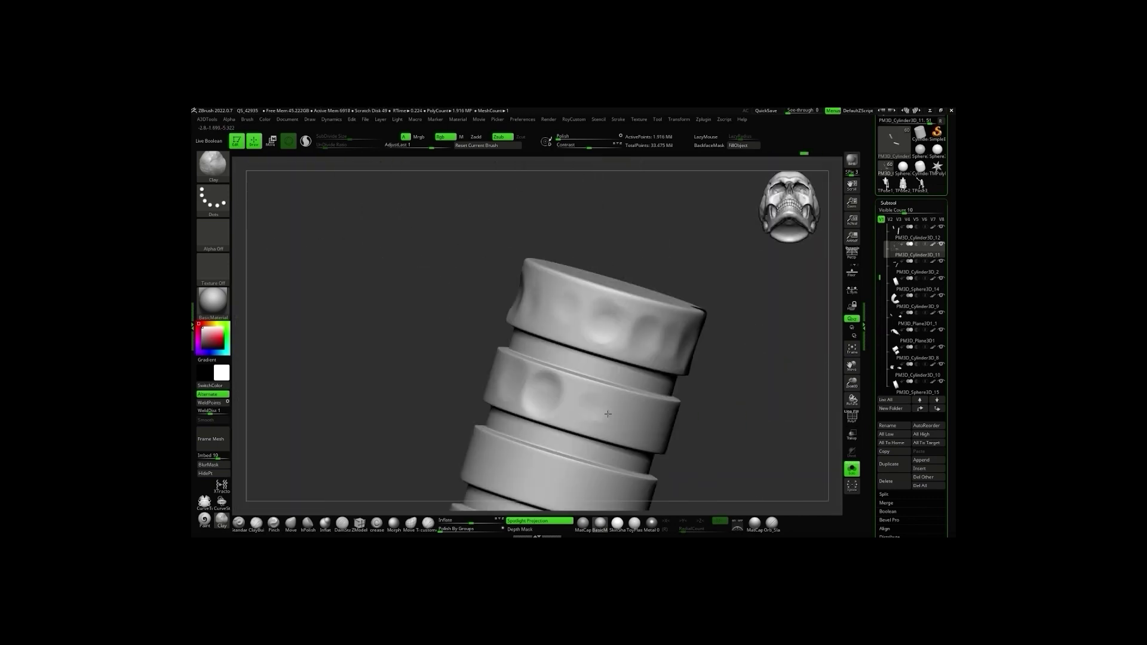
left_click_drag(711, 334, 630, 341)
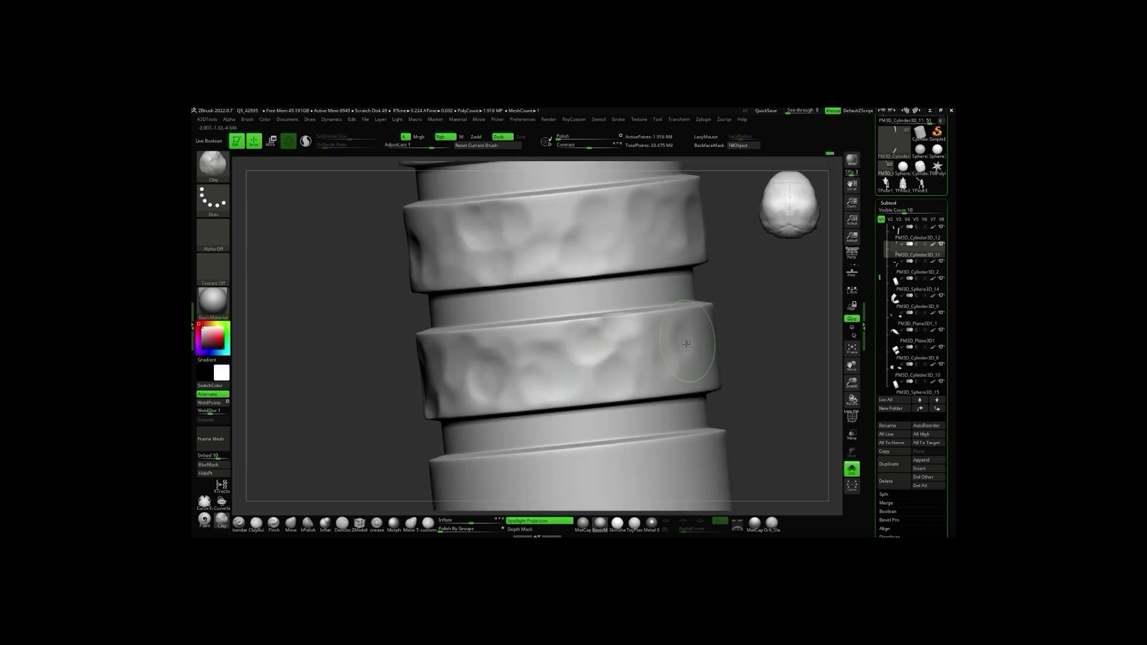
mouse_move(496, 194)
left_mouse_down()
mouse_move(640, 337)
mouse_move(598, 395)
left_mouse_up()
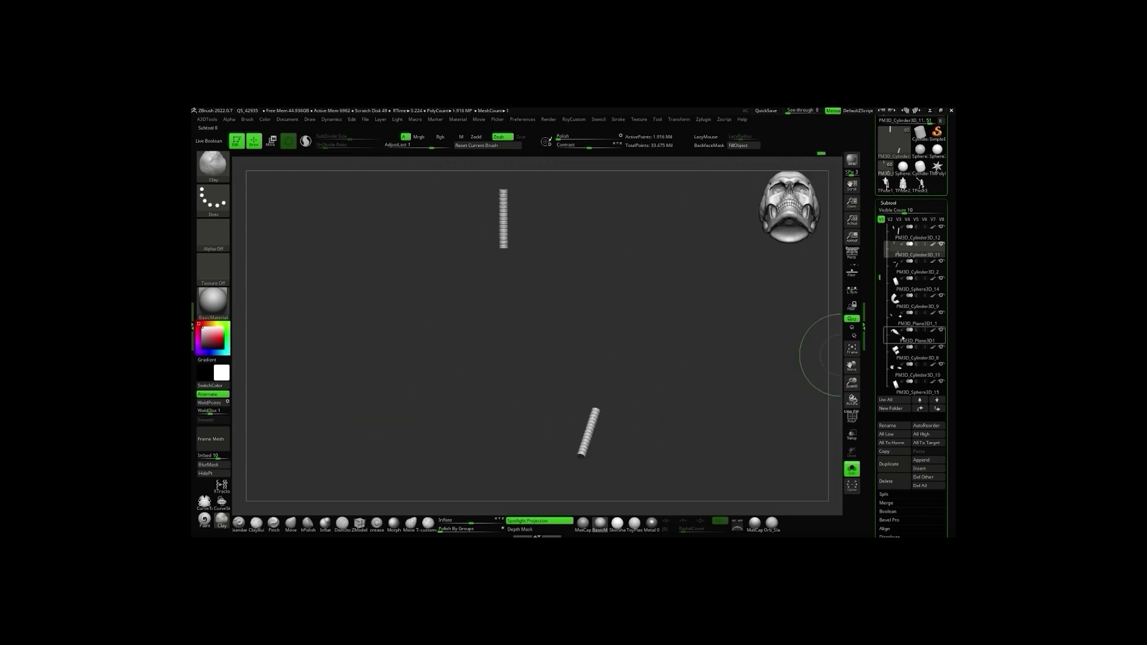
mouse_move(691, 496)
left_mouse_down()
mouse_move(585, 315)
mouse_move(508, 424)
mouse_move(488, 381)
mouse_move(525, 384)
mouse_move(718, 471)
left_mouse_up()
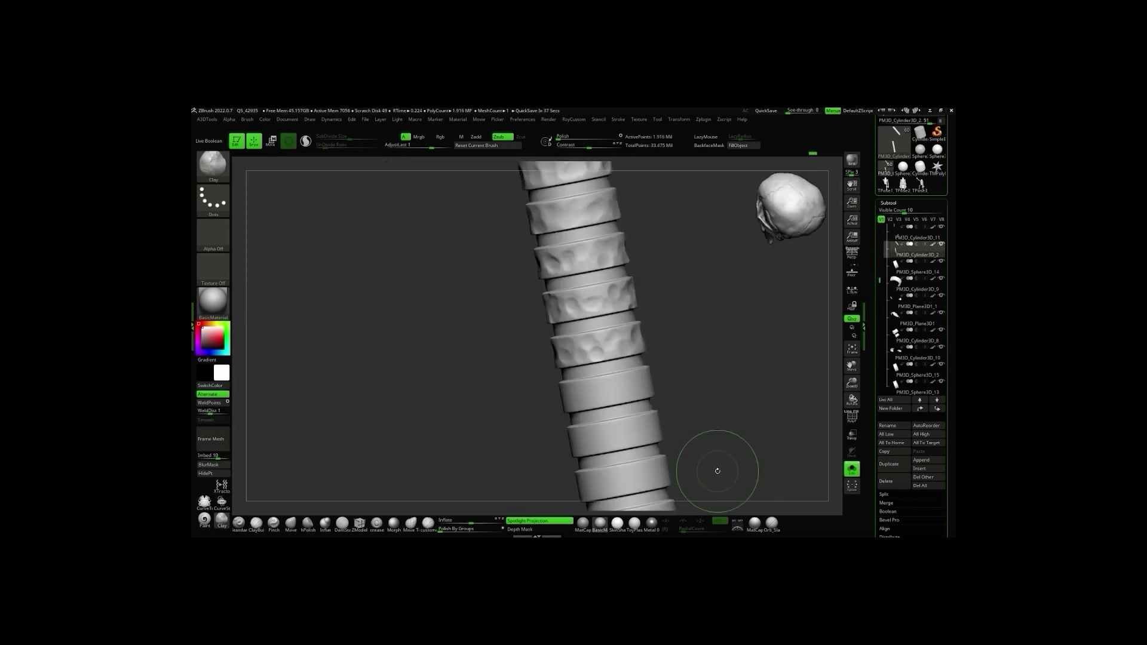
left_click_drag(484, 362, 733, 364)
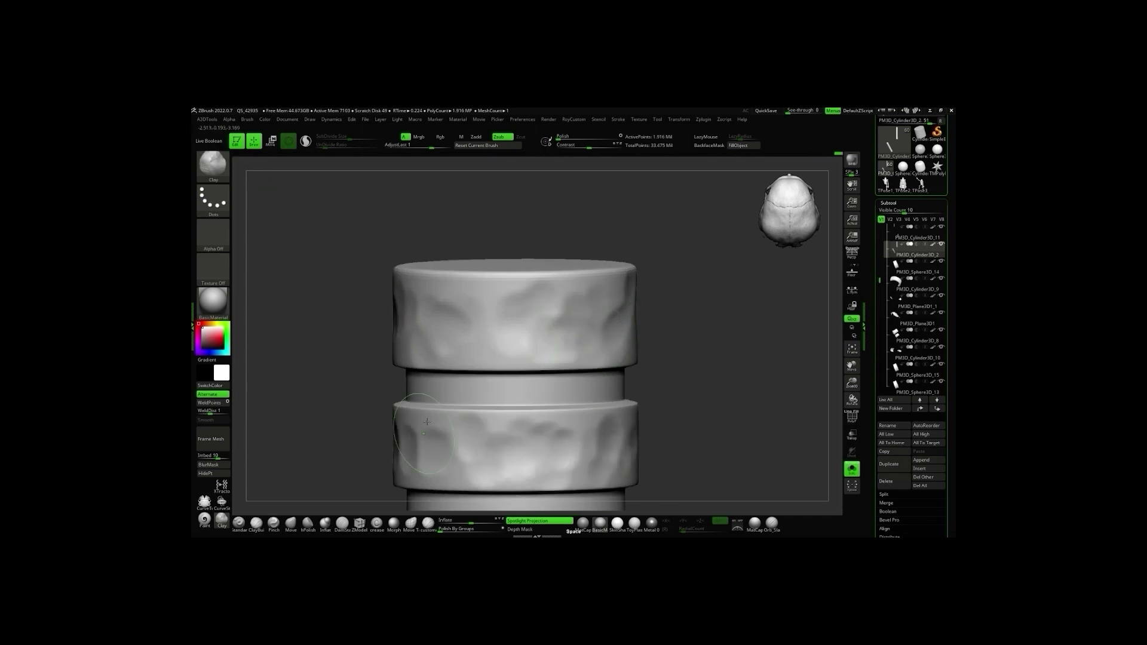
mouse_move(639, 383)
left_mouse_down()
mouse_move(697, 361)
mouse_move(555, 413)
mouse_move(502, 384)
mouse_move(585, 309)
left_mouse_up()
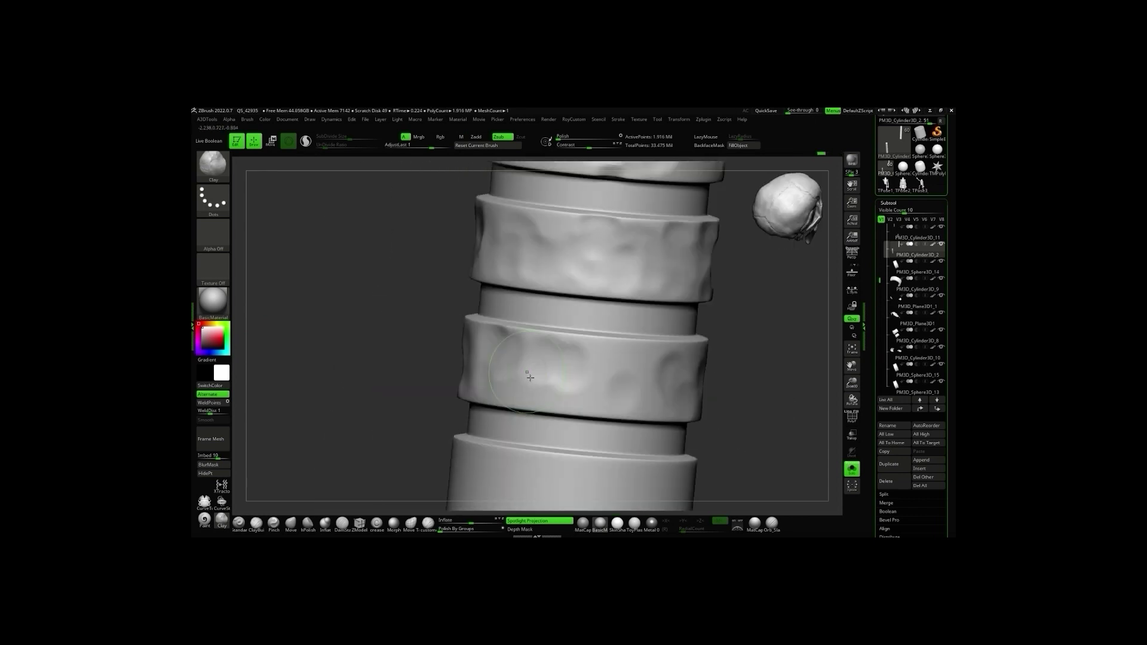
Select ring PM3D_Sphere3D_14, then switch to curved band PM3D_Cylinder3D_9
left_click_drag(772, 352, 648, 396)
left_click(654, 333, "alt")
mouse_move(545, 361)
left_mouse_down()
mouse_move(729, 377)
mouse_move(691, 391)
mouse_move(694, 263)
left_mouse_up()
left_click(518, 380, "alt")
Check goggles PM3D_Cylinder3D_8, isolate PM3D_Cylinder3D_10, and frame the eyeball spheres
left_click(549, 367, "alt")
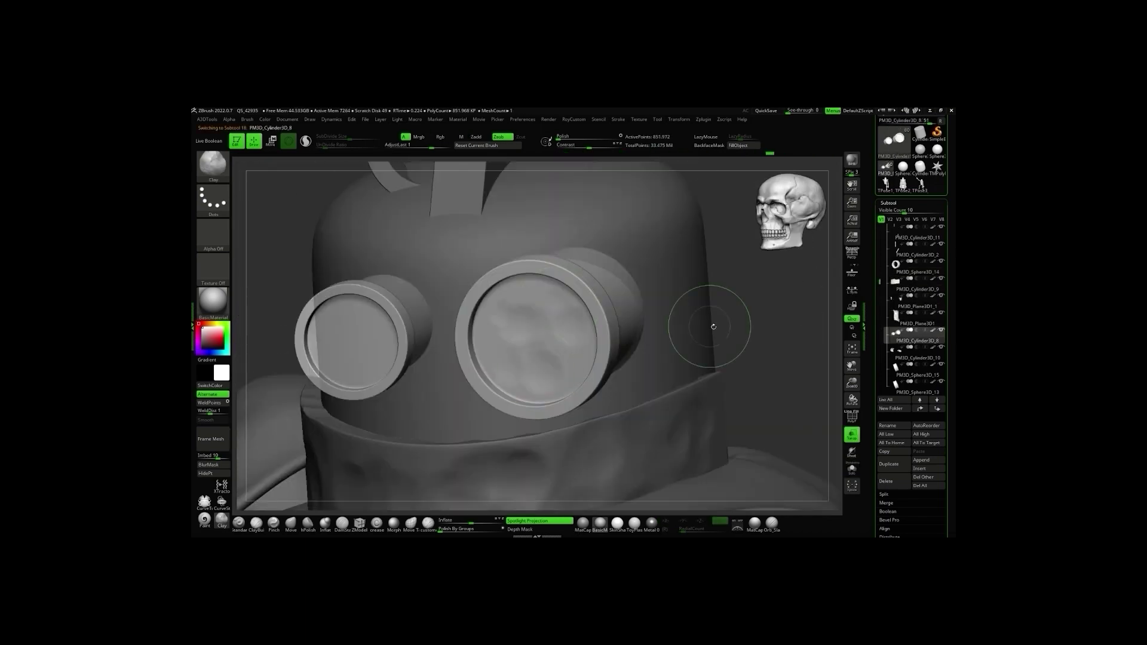
left_click_drag(548, 366, 653, 302)
left_click(852, 470)
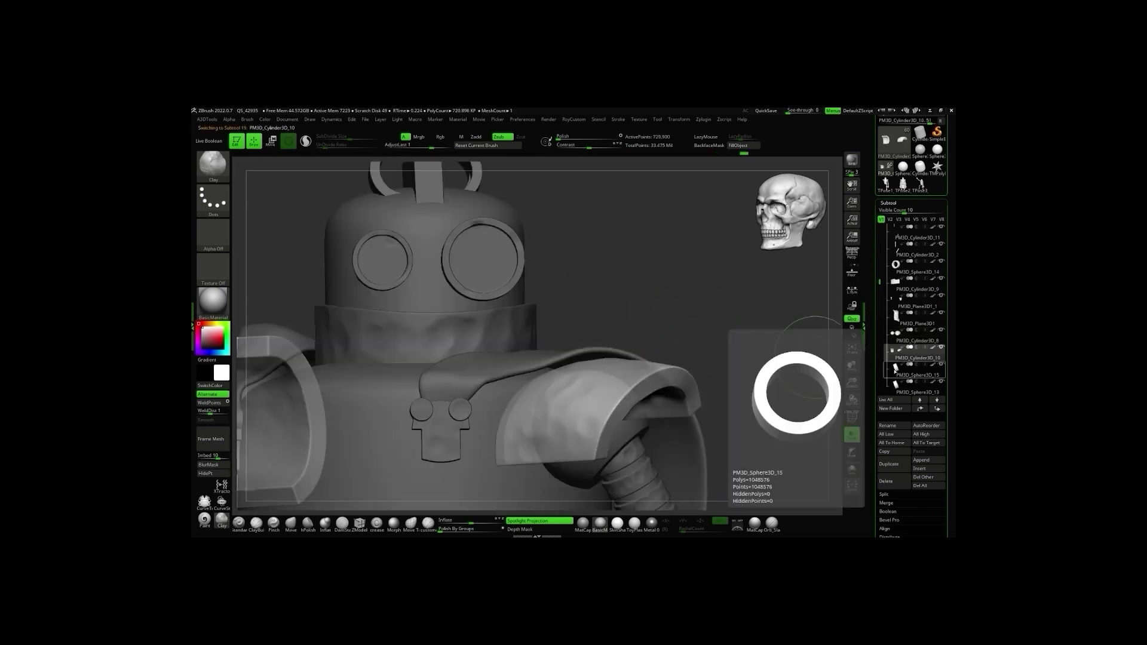
mouse_move(576, 329)
left_mouse_down()
mouse_move(637, 392)
mouse_move(598, 359)
mouse_move(494, 471)
left_mouse_up()
left_click(530, 377, "alt")
key("f")
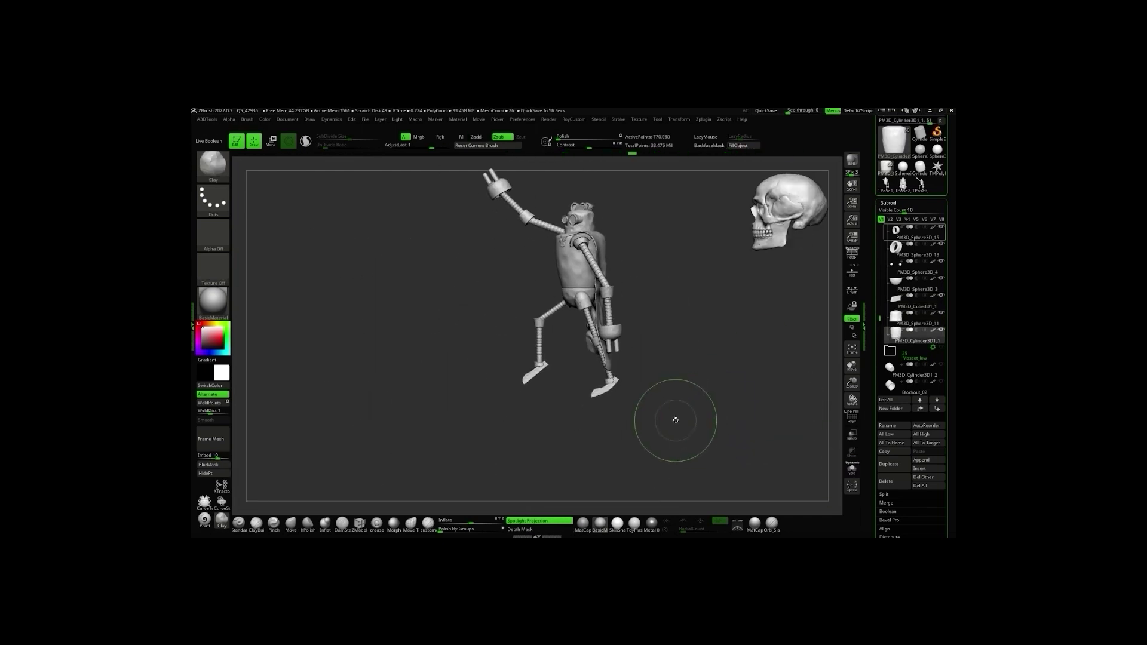
Copy the cube as a new subtool and move it beneath the robot's feet
left_click(925, 456)
key("w")
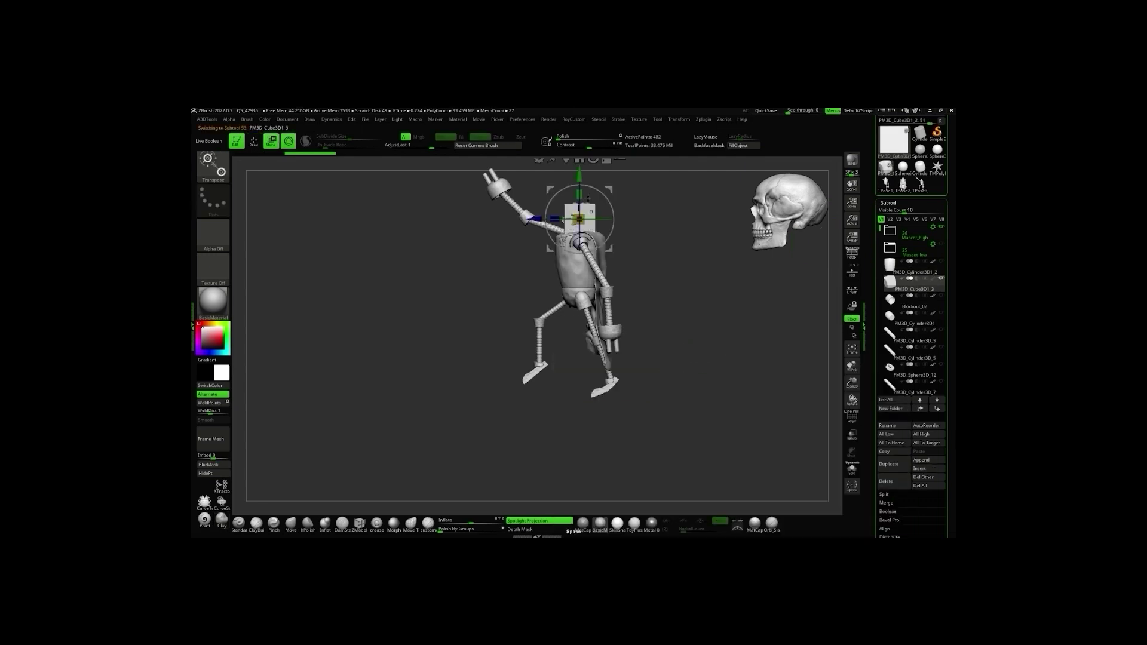
left_click_drag(608, 438, 688, 442, "shift")
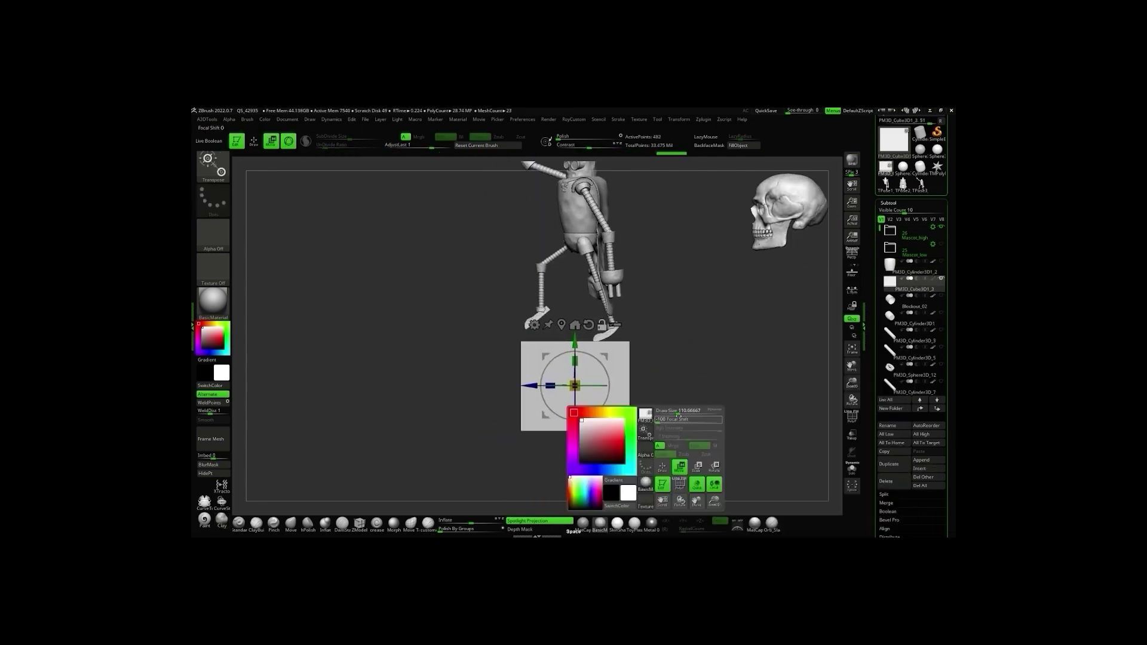
key("q")
key("shift+f")
key("f")
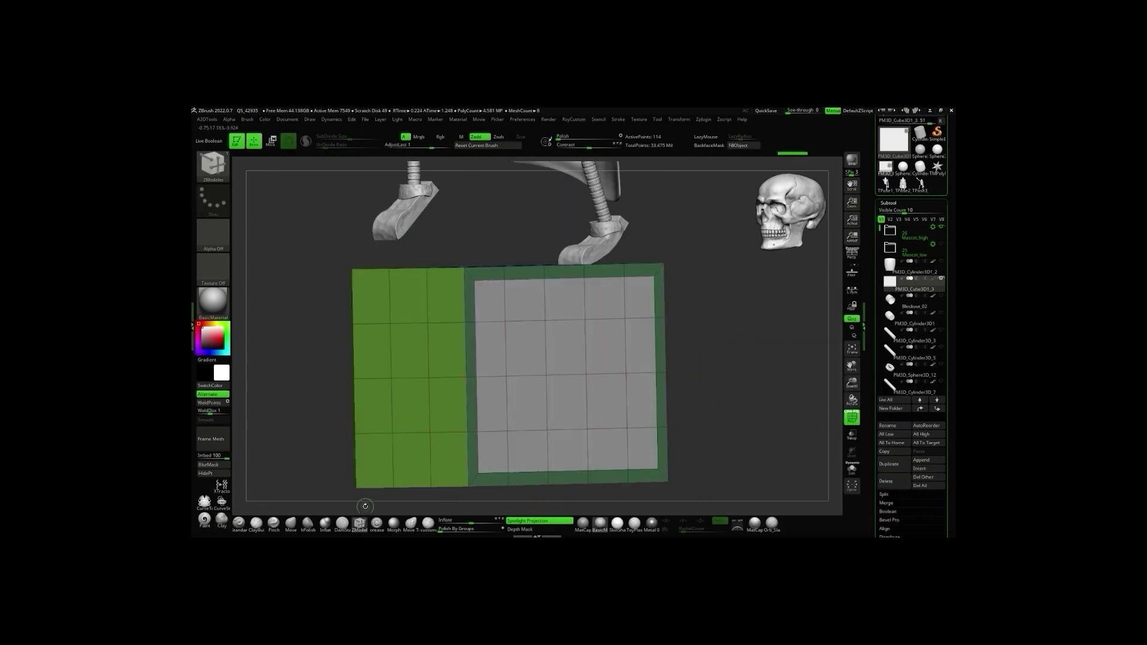
Reposition the base block and undo unwanted edits to the cube
key("w")
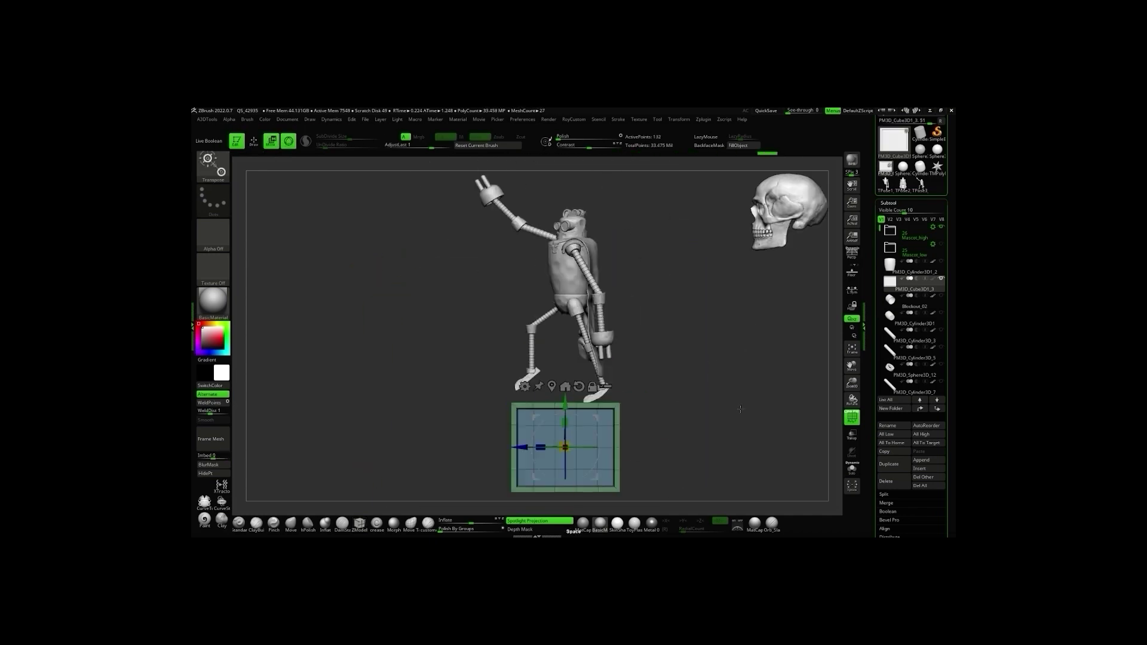
key("q")
key("f")
key("ctrl+z")
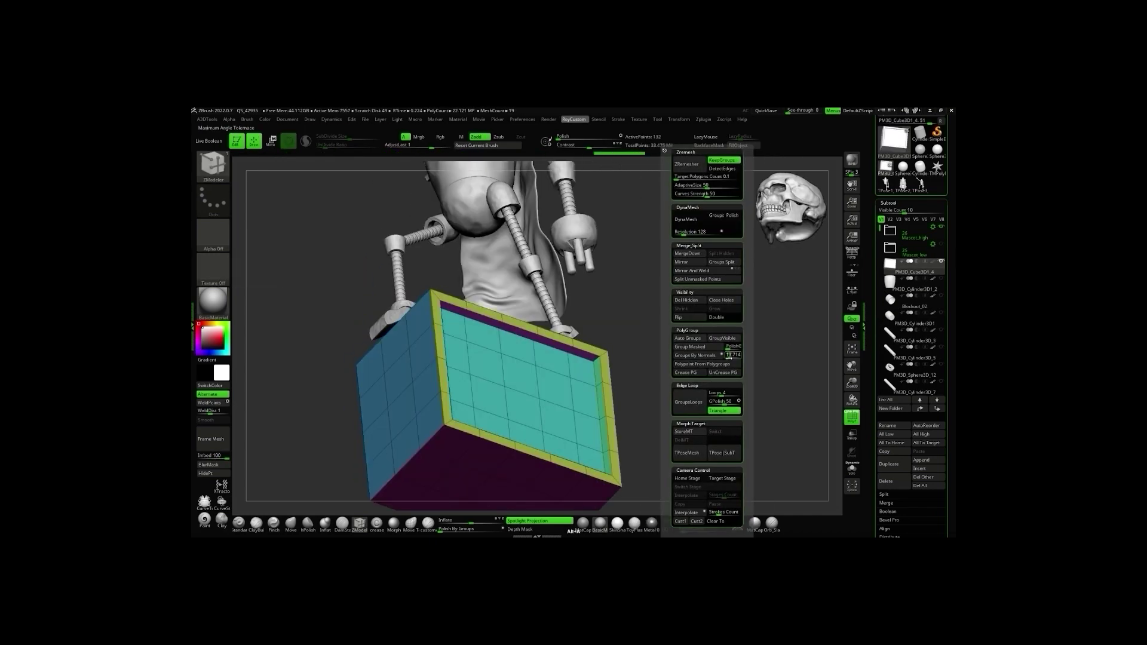
key("ctrl+z")
key("ctrl+z")
key("ctrl+z")
key("ctrl+z")
key("ctrl+z")
key("ctrl+z")
key("ctrl+z")
key("ctrl+z")
key("ctrl+z")
key("ctrl+z")
key("ctrl+z")
key("ctrl+z")
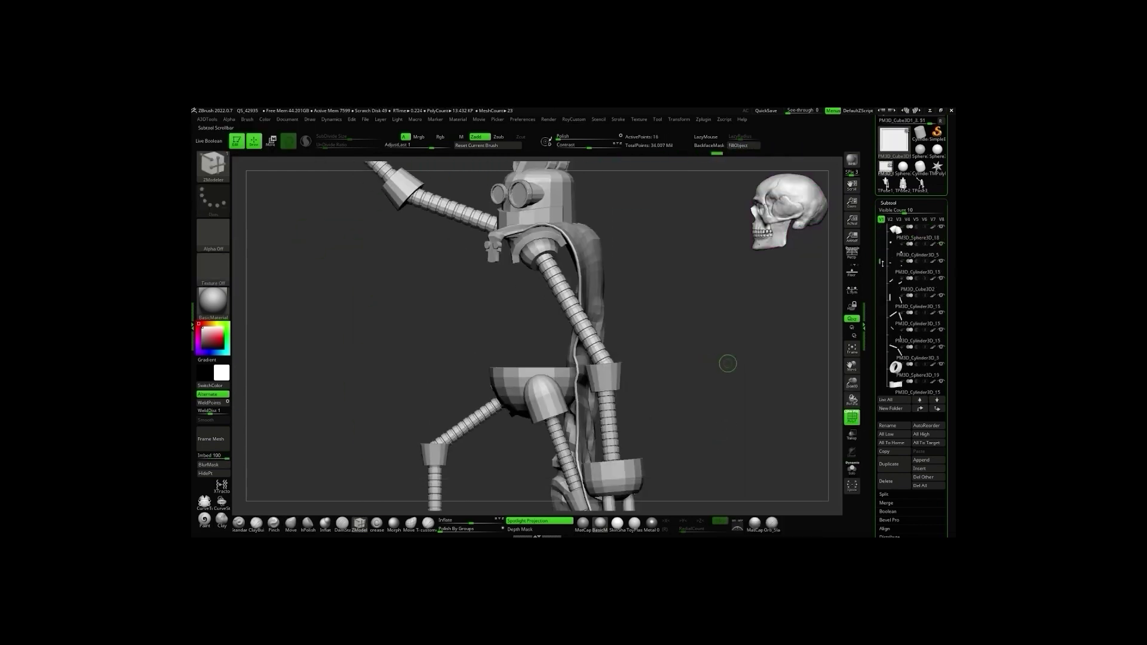
key("ctrl+z")
key("ctrl+z")
key("ctrl+z")
key("ctrl+z")
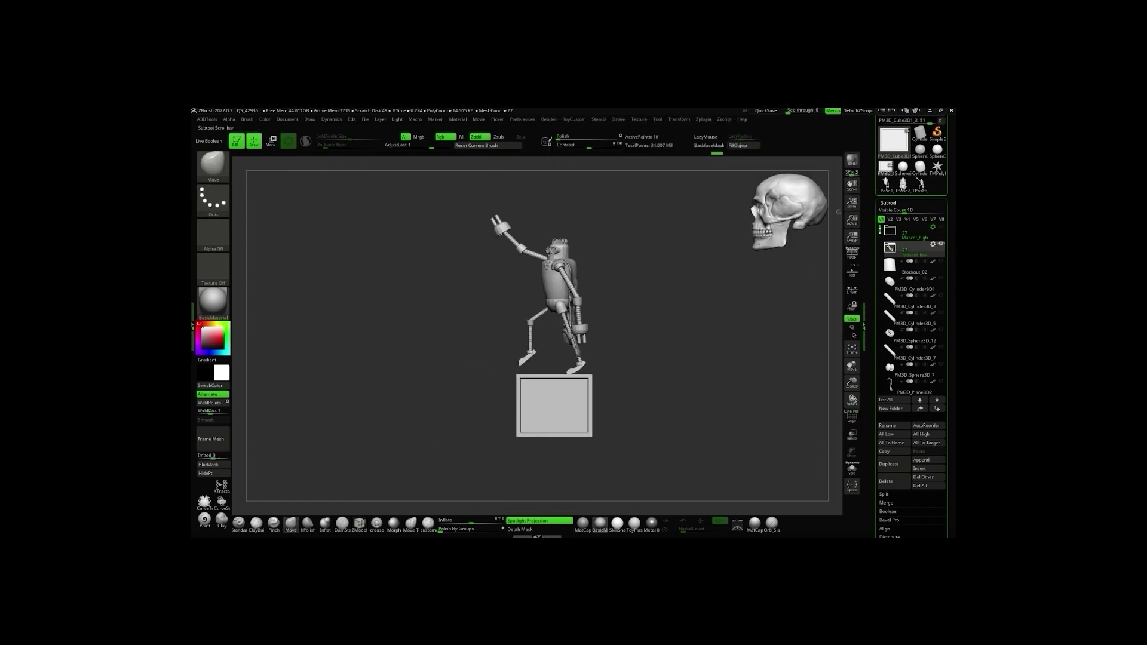
Export the robot as the FBX file Mascot_low
left_click(703, 120)
left_click(726, 197)
type("cot_low")
key("Return")
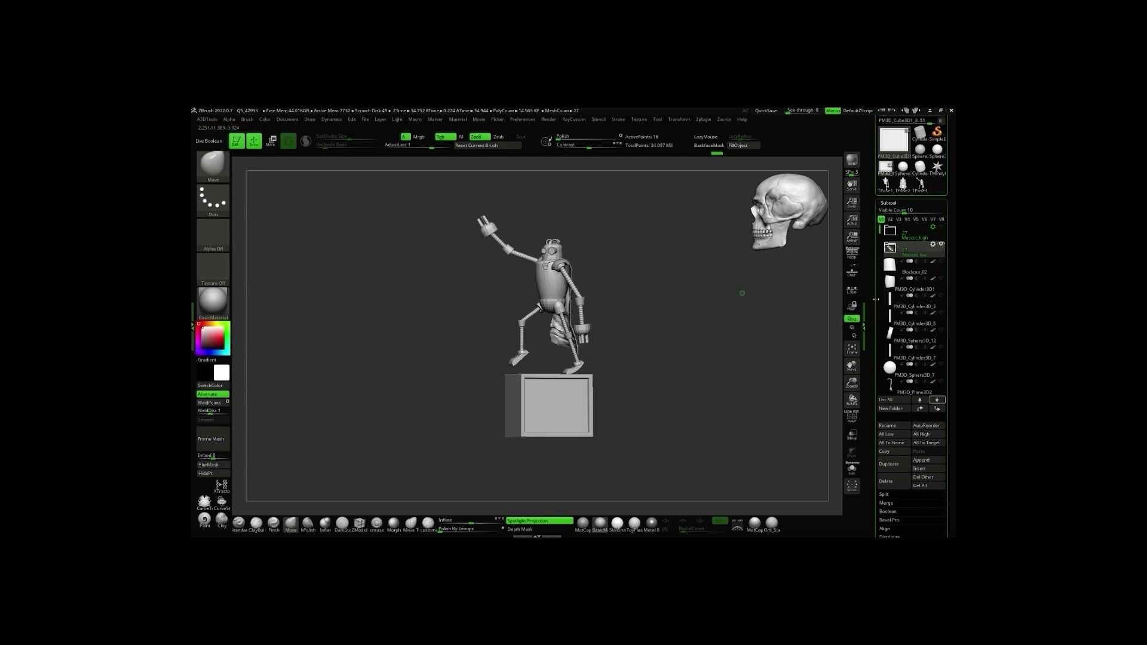
Collapse the Mascot_high folder, frame the robot, and decimate all visible subtools
left_click(890, 231)
key("f")
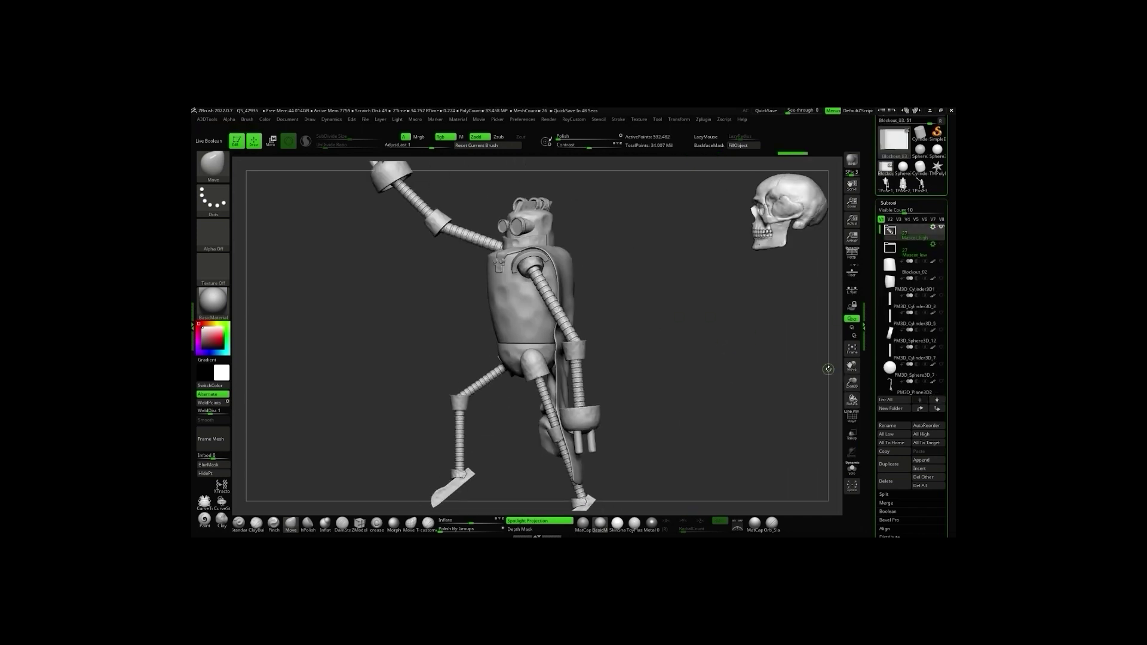
left_click(703, 120)
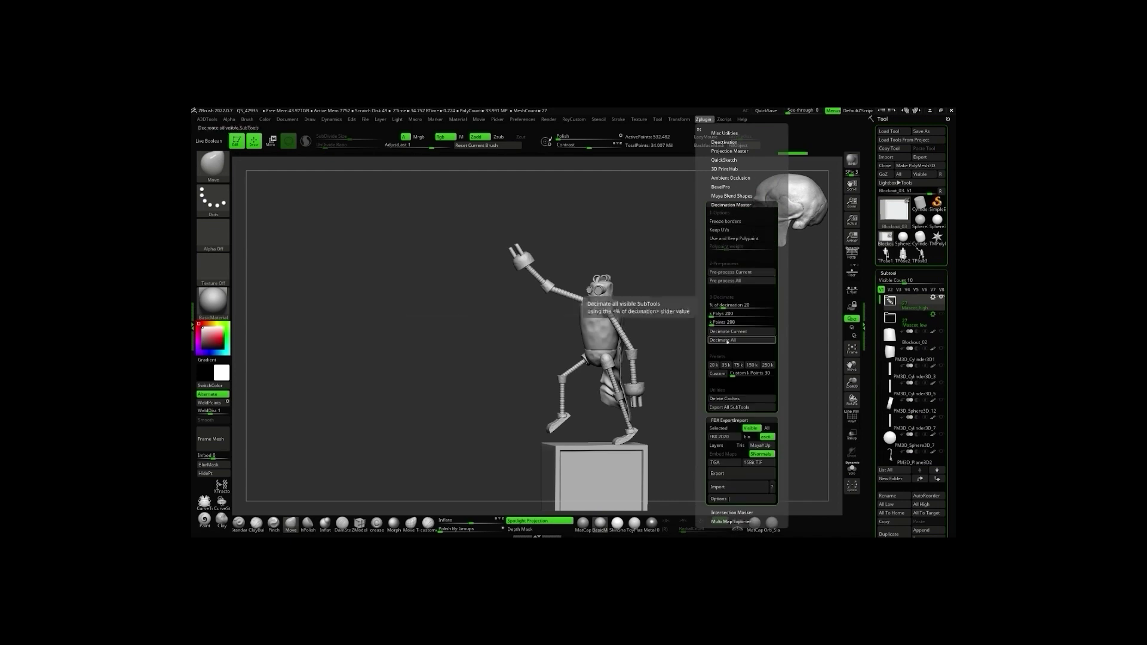
left_click(731, 281)
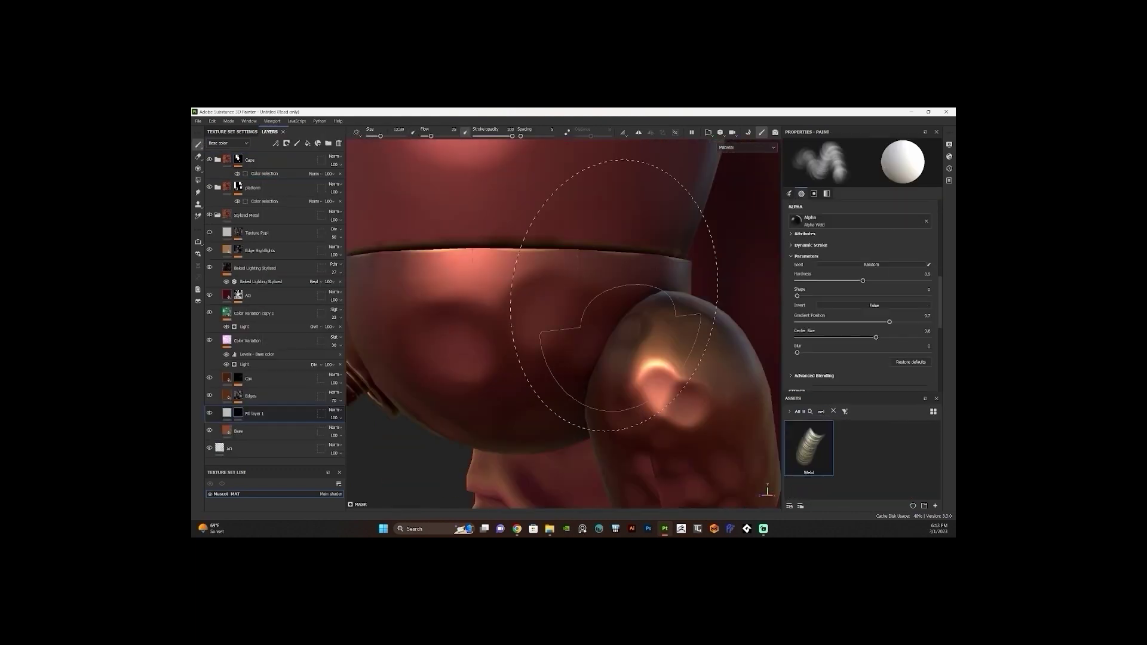
Select Fill layer 1's fill content and inspect the goggles, chest plate and leg joints
left_click(240, 411)
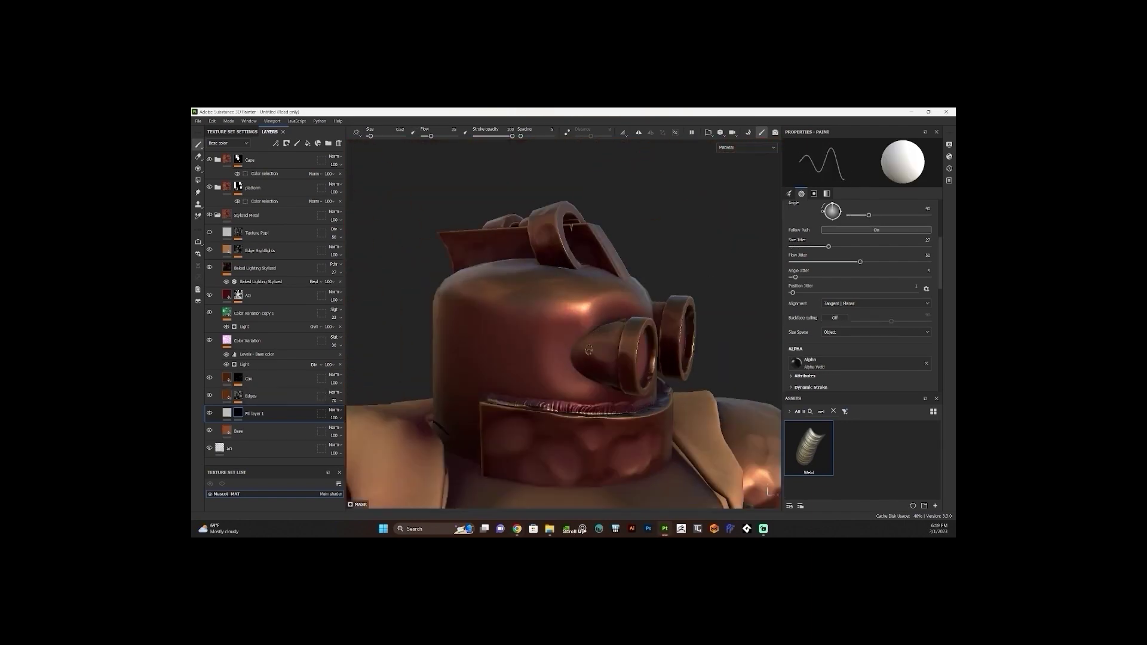
left_click_drag(657, 269, 732, 268, "alt")
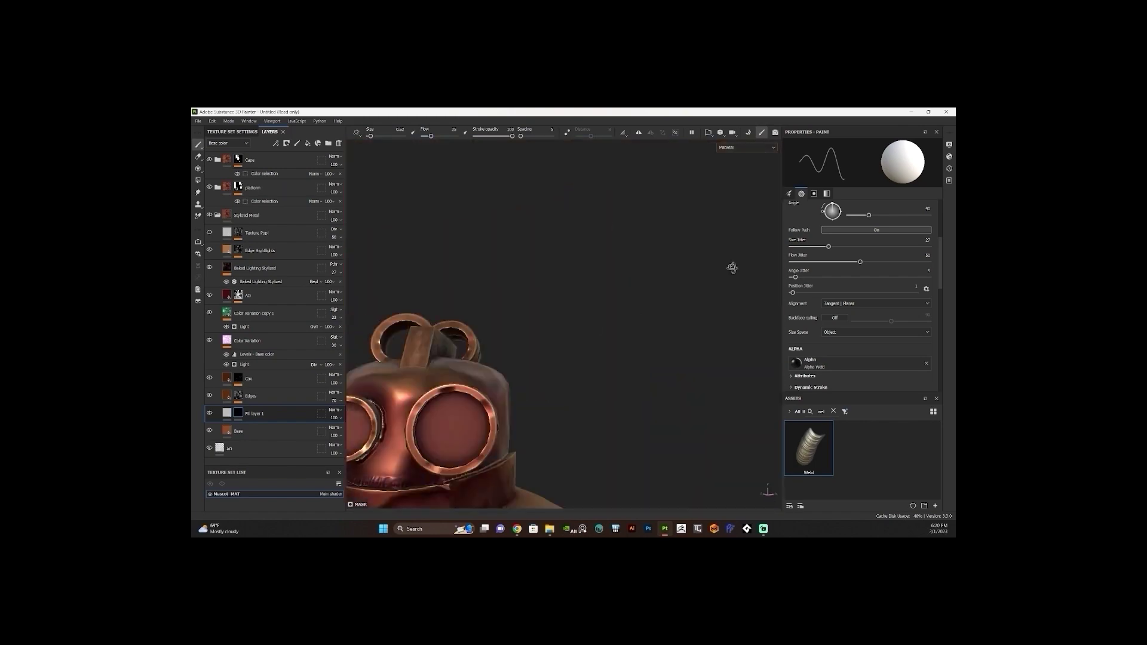
left_click_drag(521, 358, 665, 339, "alt")
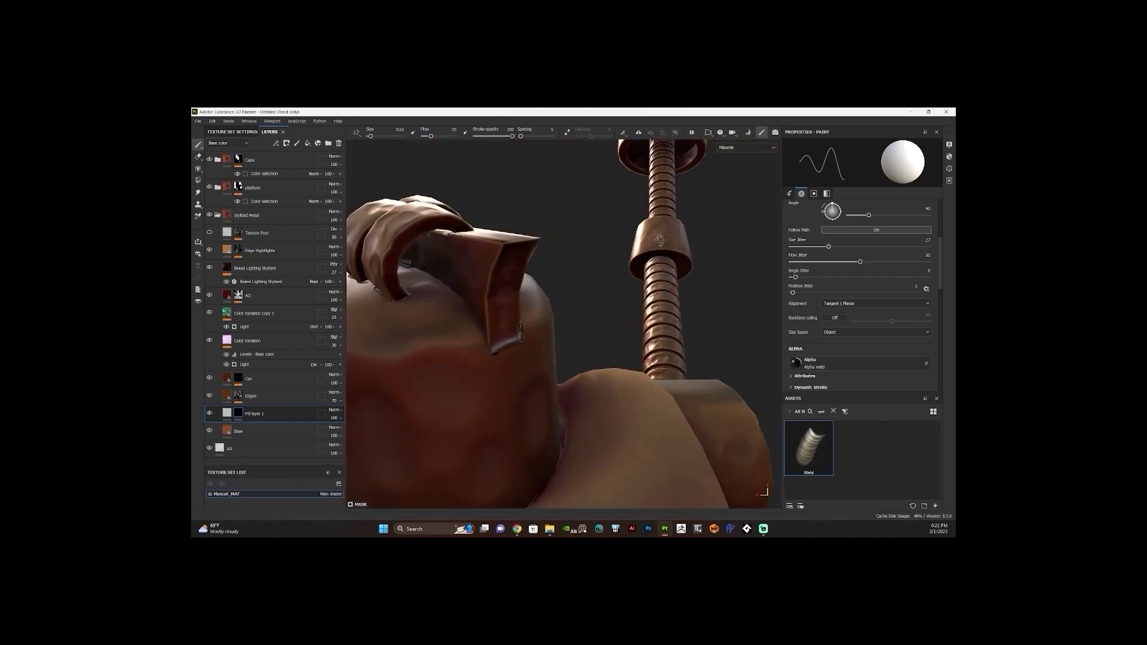
scroll(537, 382, "down", 5)
left_click_drag(779, 310, 657, 335, "alt")
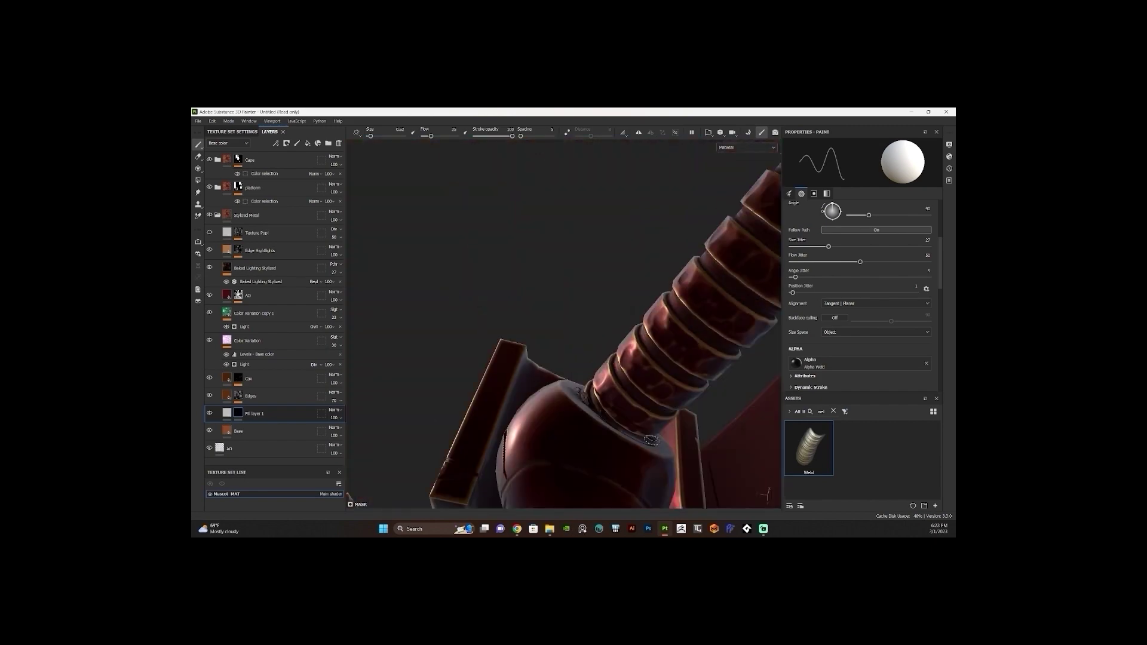
scroll(615, 347, "up", 5)
left_click_drag(773, 333, 486, 256, "alt")
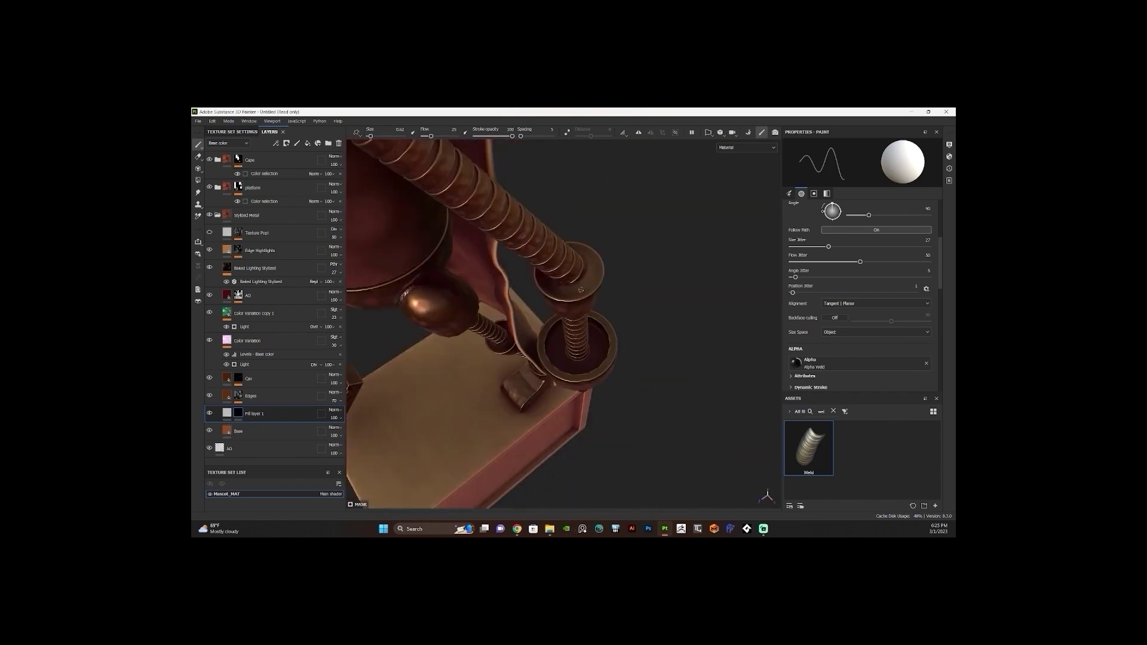
left_click_drag(577, 343, 550, 360, "alt")
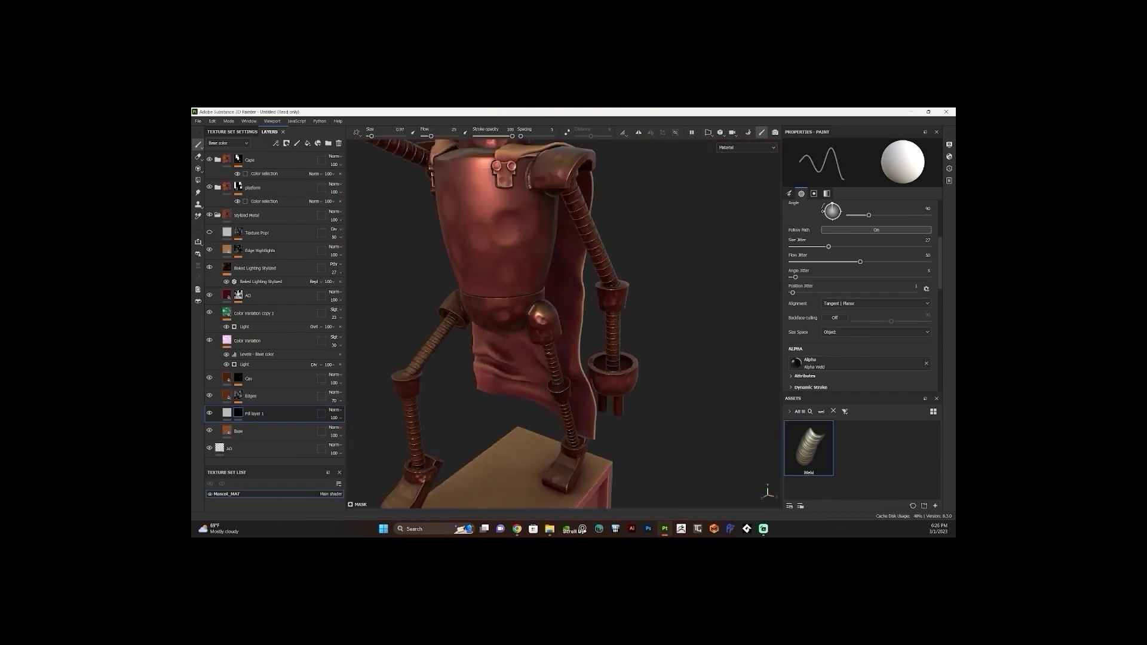
scroll(715, 367, "up", 5)
left_click_drag(715, 367, 547, 274, "alt")
Check the leg joint and foot close up, and name the layer Weld Effect
key("f")
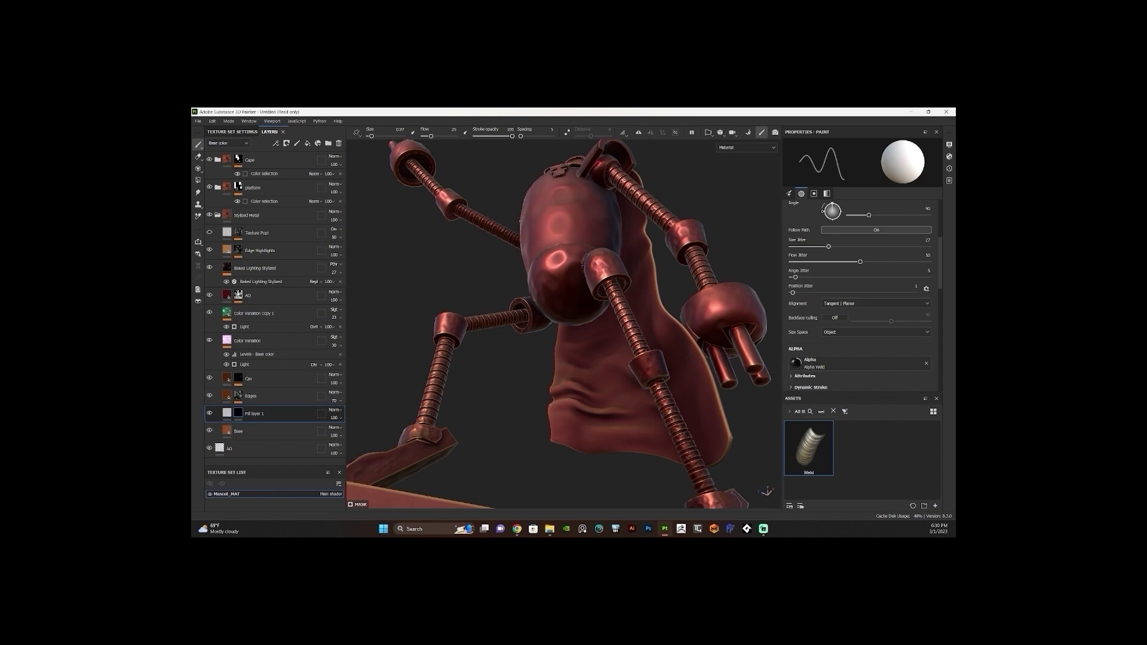
left_click_drag(663, 379, 553, 311, "alt")
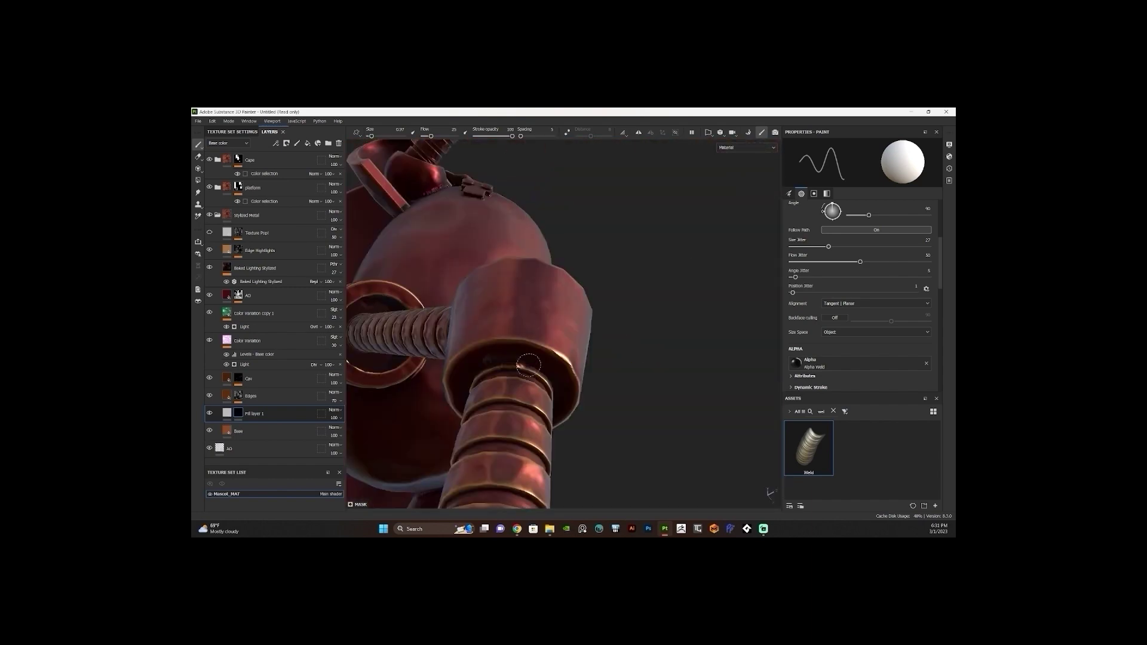
scroll(554, 311, "down", 5)
scroll(554, 311, "down", 3)
scroll(622, 432, "up", 4)
scroll(622, 433, "up", 4)
left_click_drag(621, 432, 642, 314, "alt")
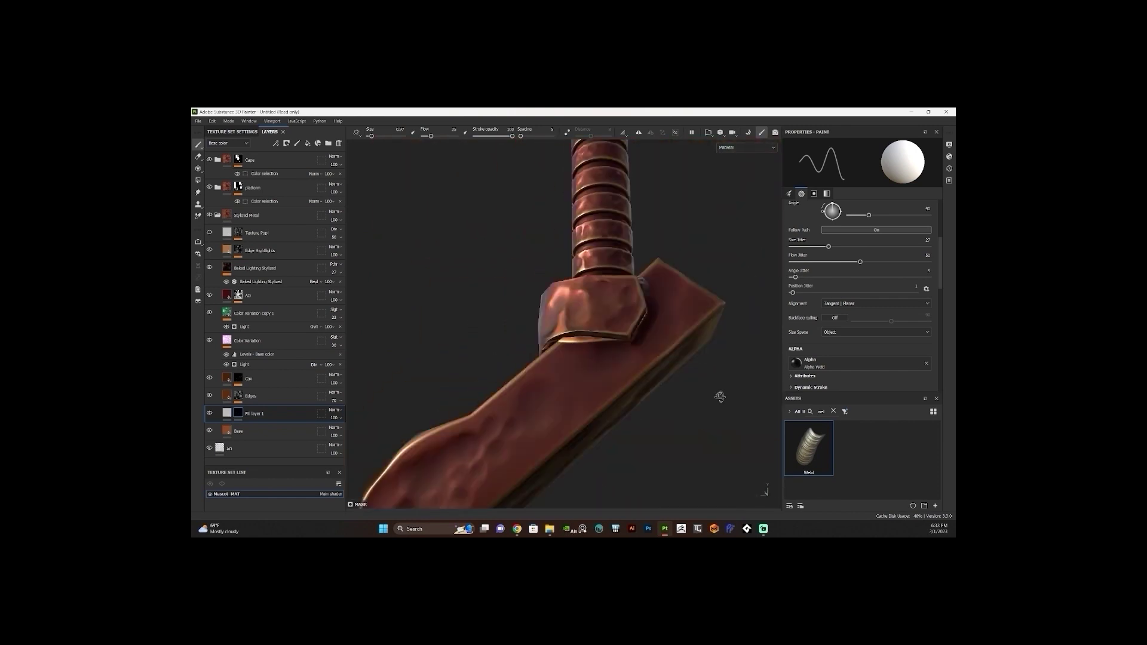
scroll(643, 314, "down", 5)
type("Weld Effect")
key("Return")
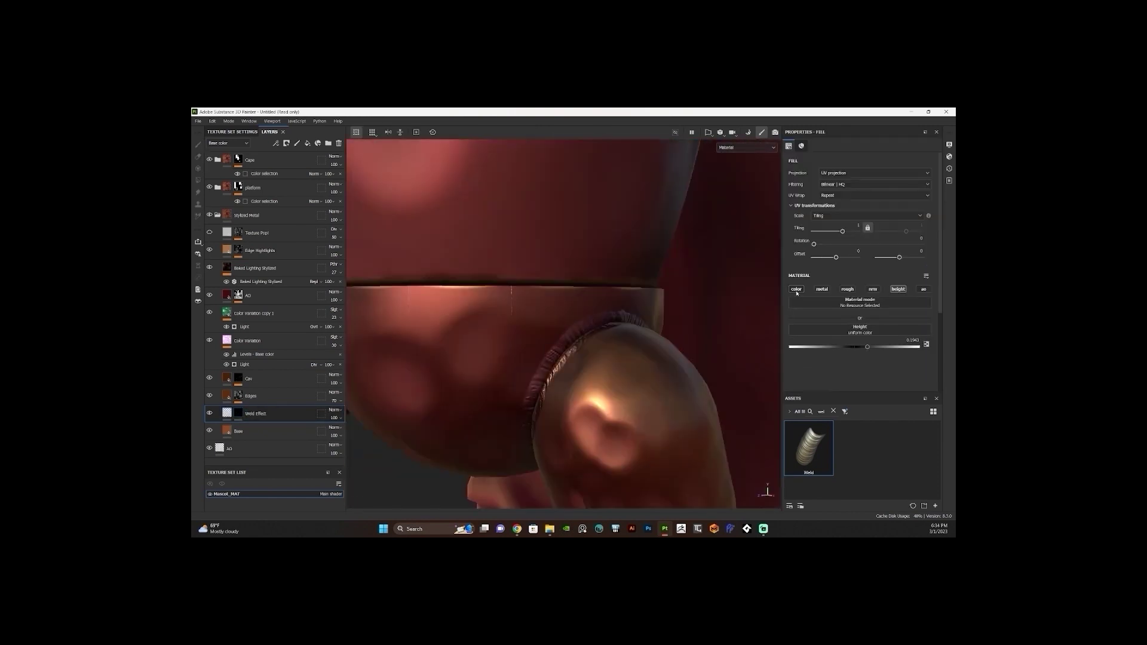
Adjust the Base layer's colour toward steel grey, then select the Edges layer's fill
left_click(237, 431)
left_click(838, 341)
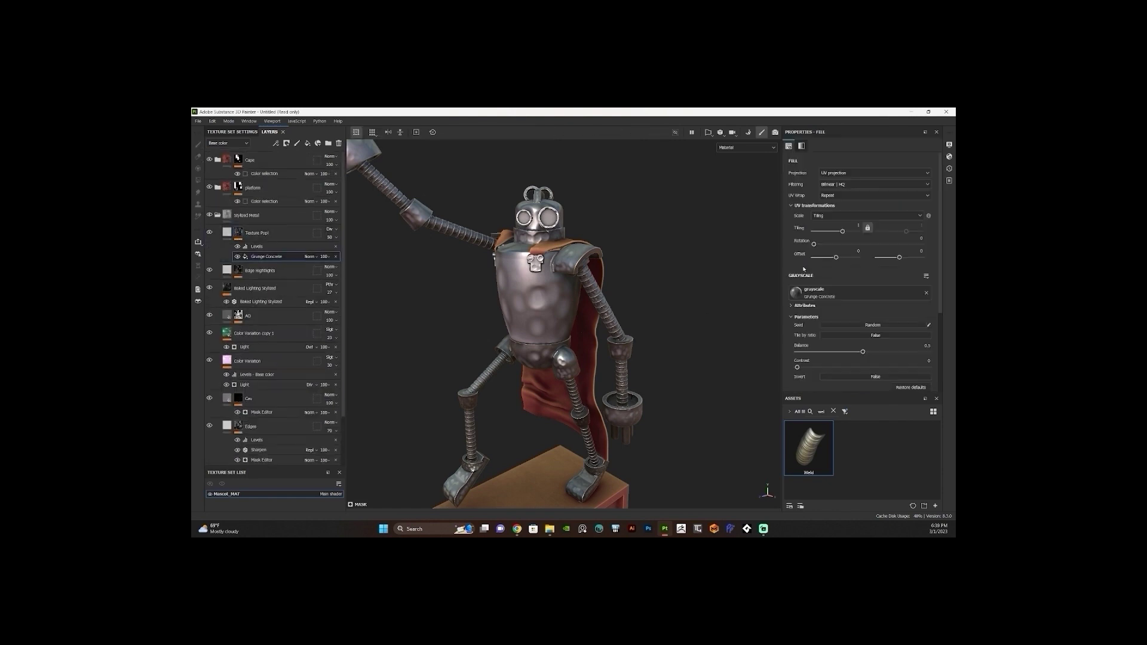
scroll(208, 318, "down", 1)
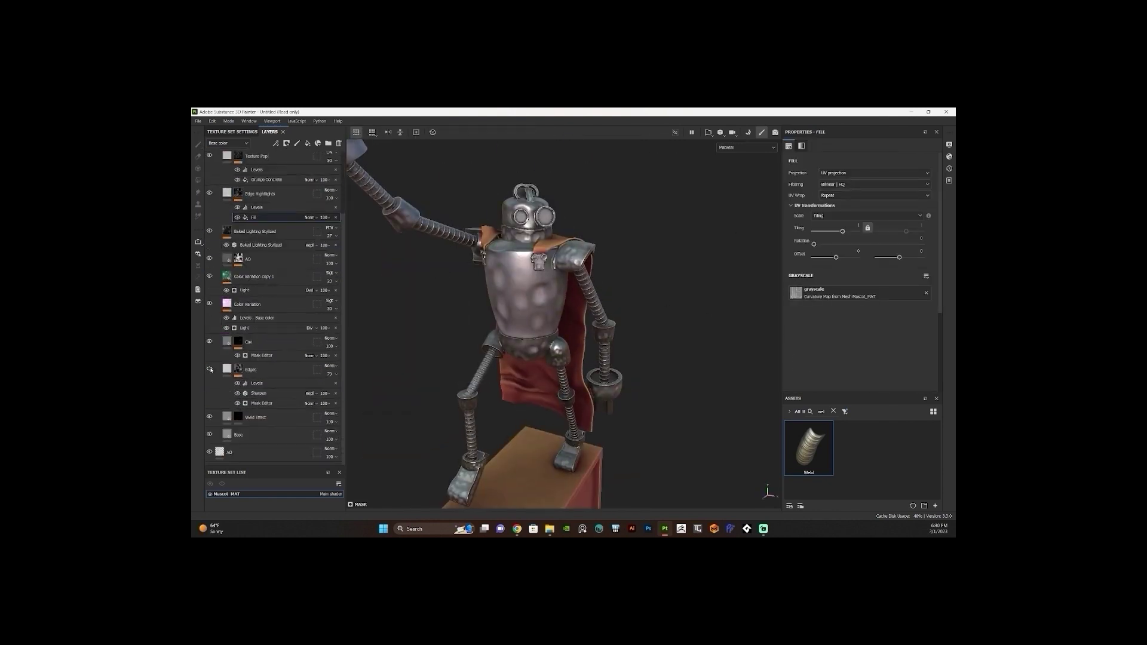
left_click(219, 402)
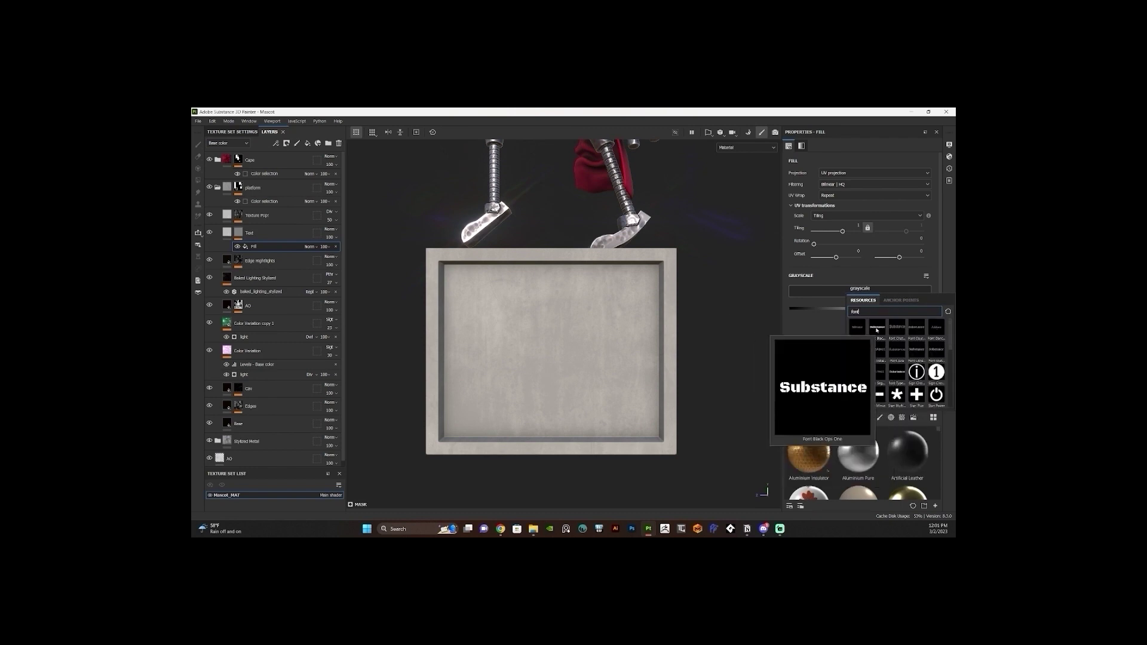
Apply the Courier Prime font to the Text fill layer's grayscale slot
left_click(917, 329)
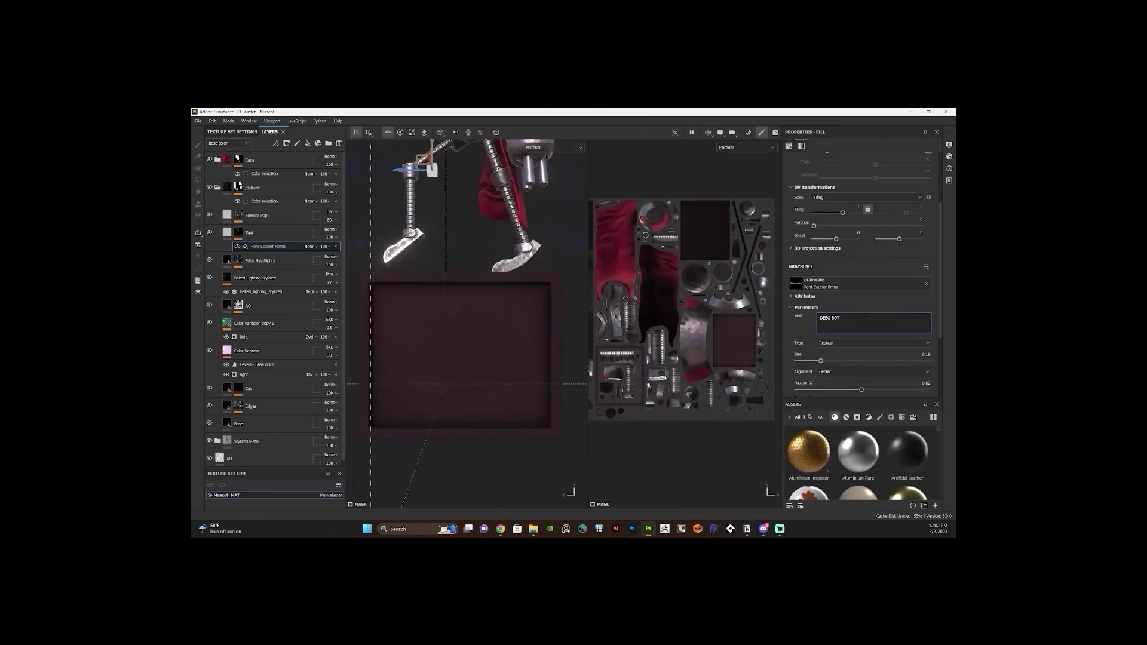